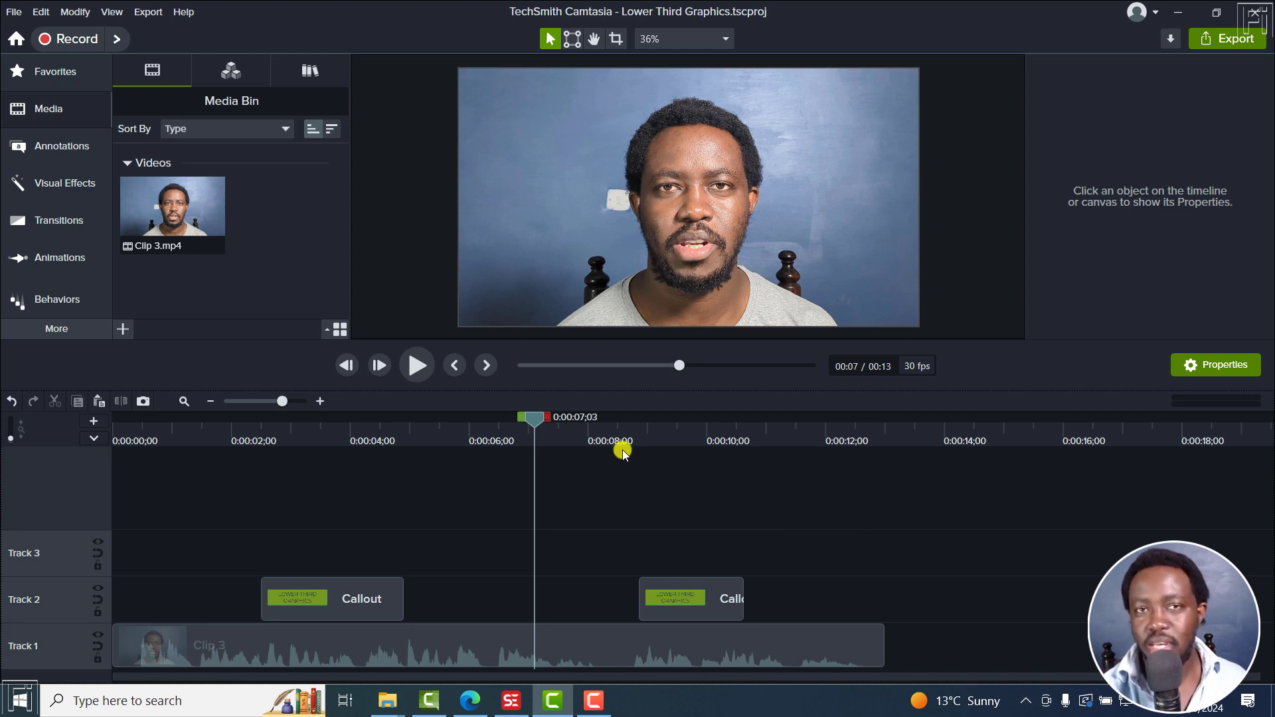
# - Move the playhead to 0:00:03;10 and select the first lower-third Callout clip on Track 2 to view its properties
pyautogui.click(311, 433)
pyautogui.click(332, 598)
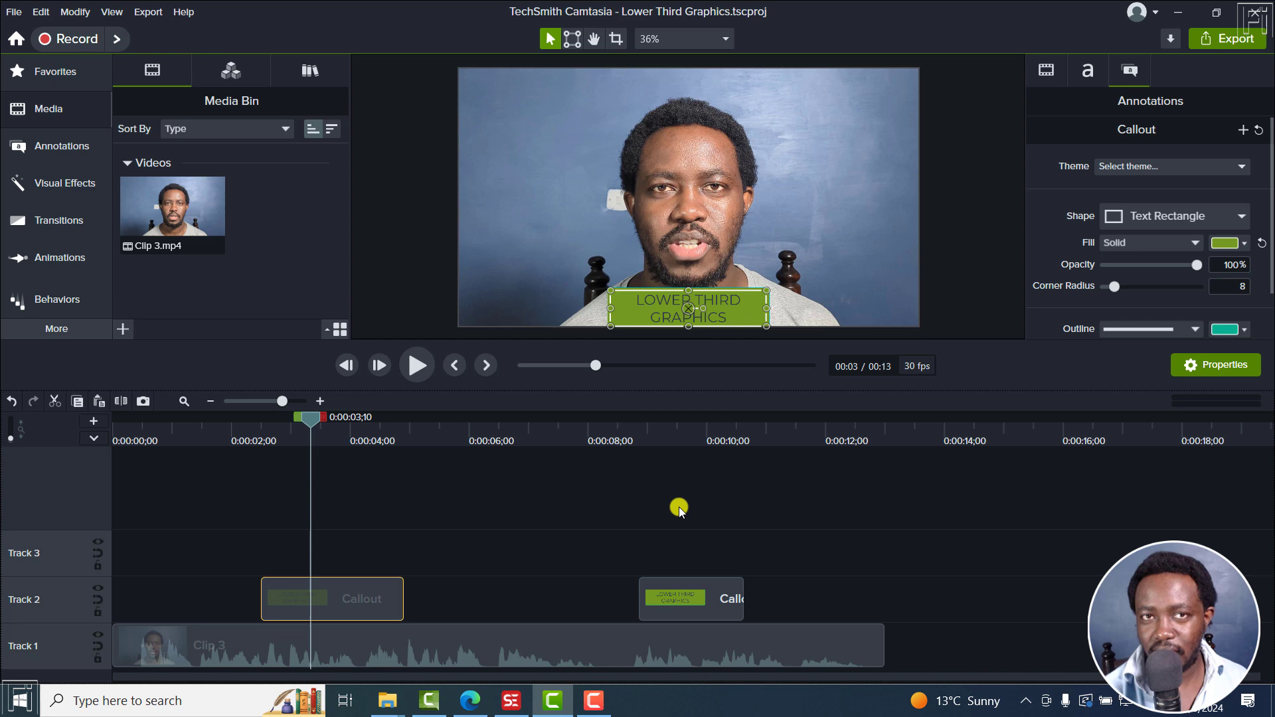
pyautogui.click(334, 602)
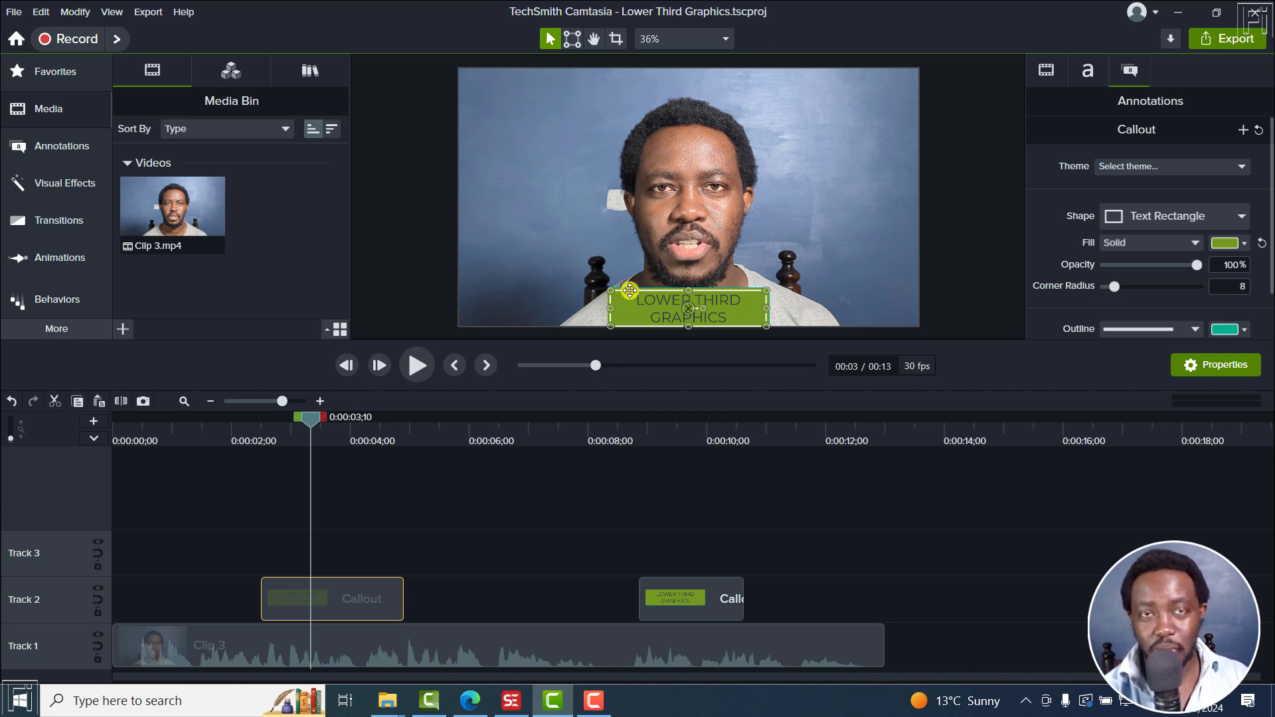
# - In Edge, show the YouTube video 'A Workaround to Positioning Subtitles and Captions from a Camtasia Project'
pyautogui.click(462, 701)
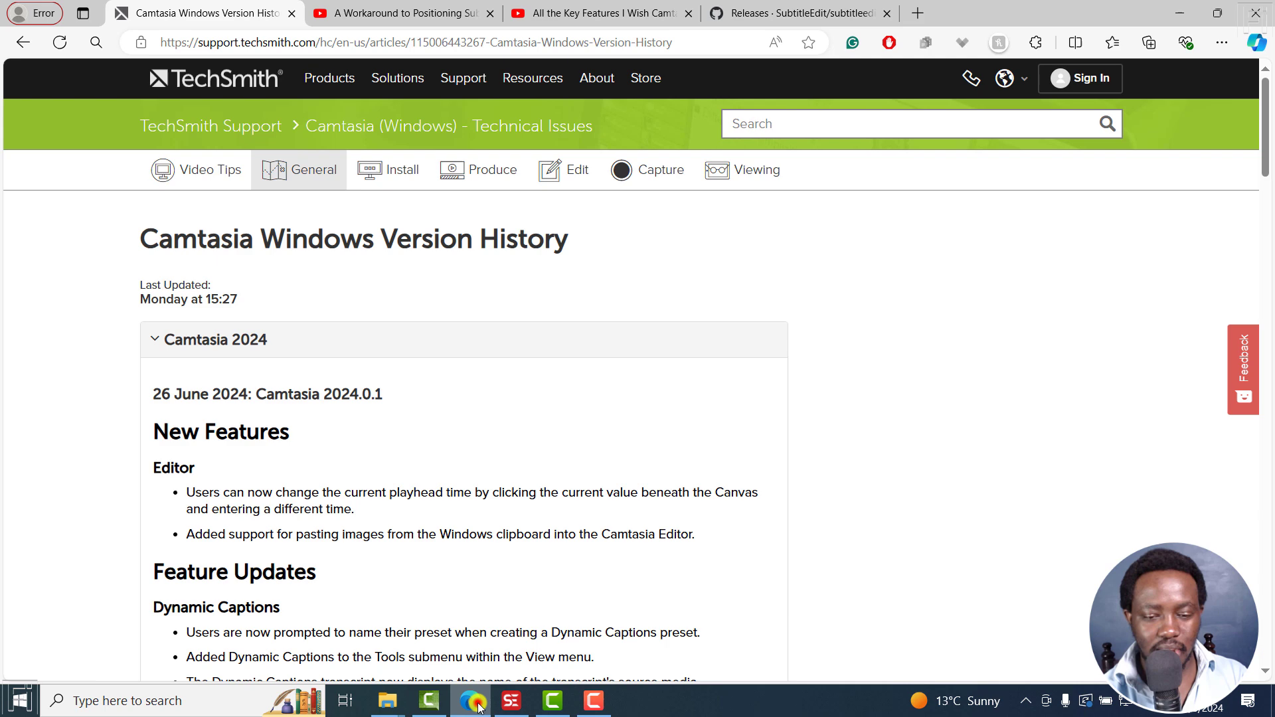
pyautogui.click(393, 8)
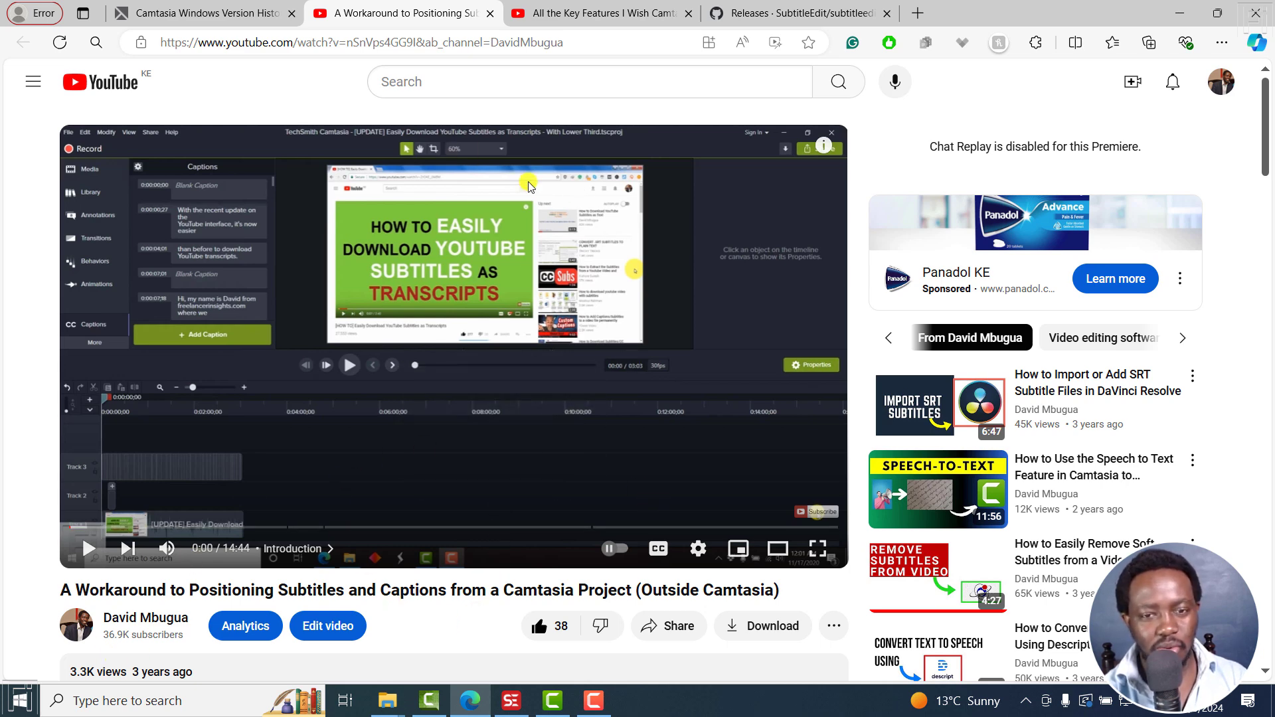
# - View the 'All the Key Features I Wish Camtasia Had' video, then return to the Lower Third Graphics project
pyautogui.click(601, 13)
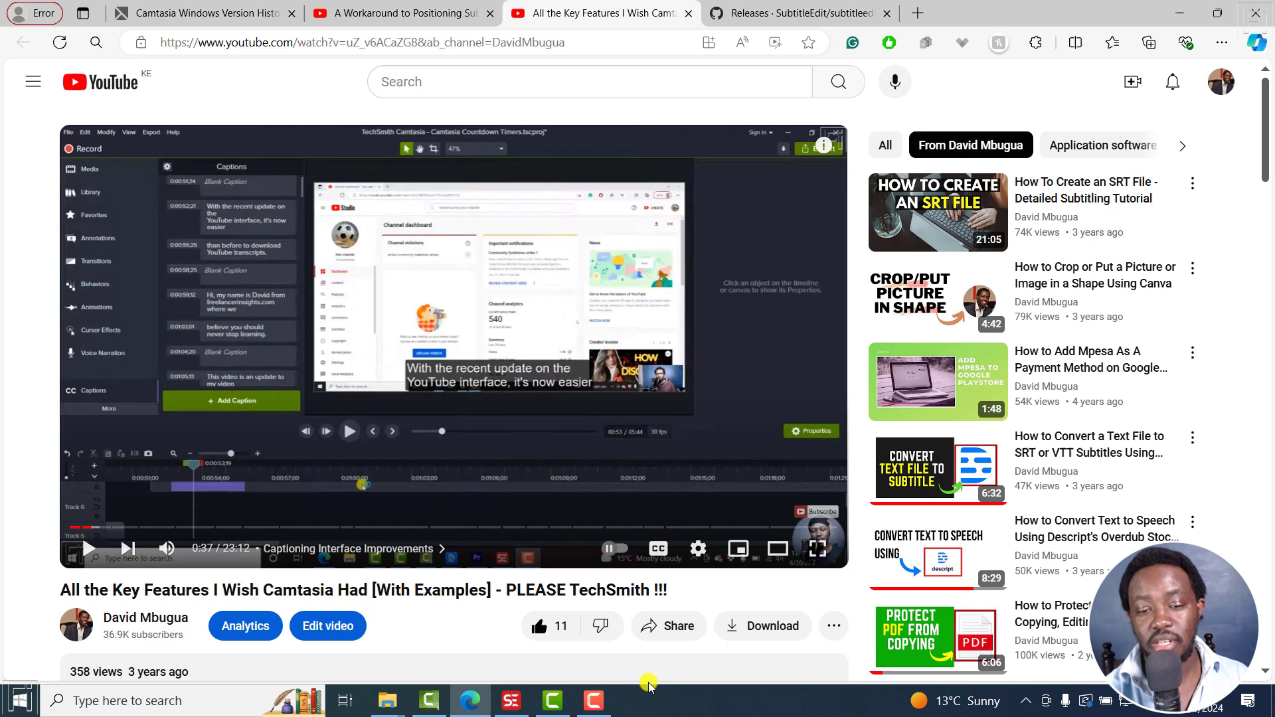
pyautogui.click(555, 703)
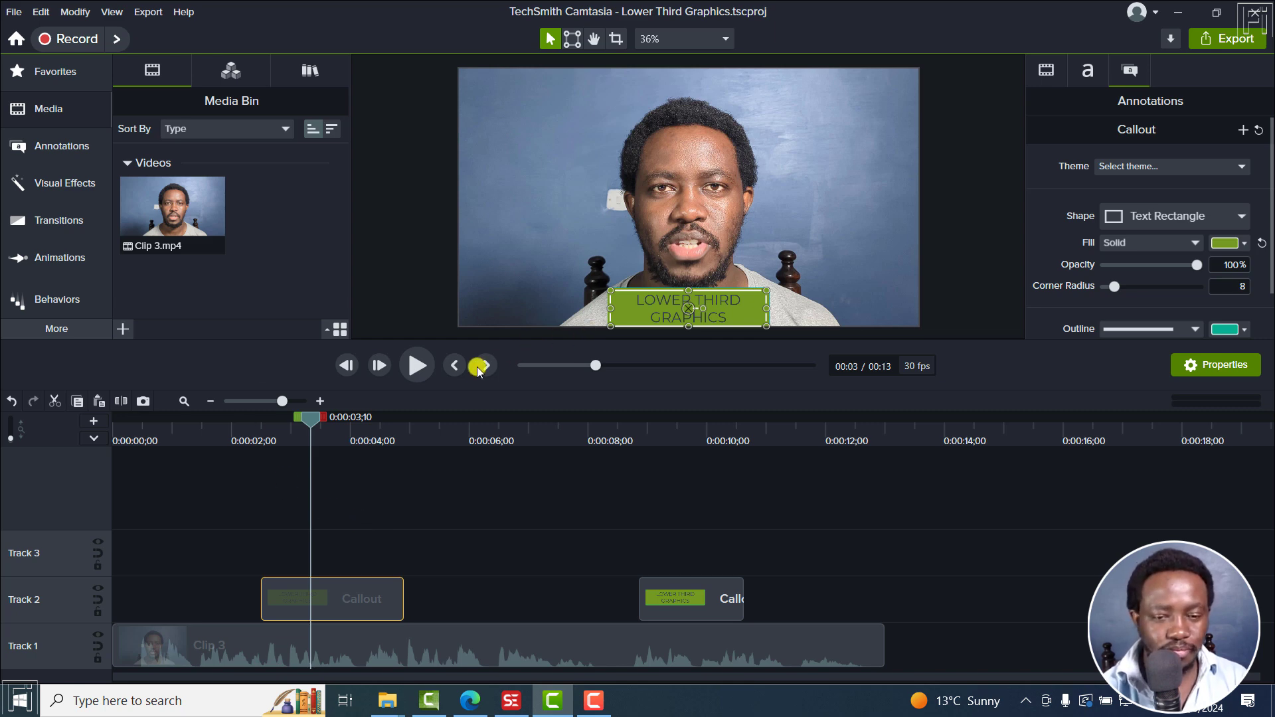
# - Rewind the playhead to the project start and show the Captions panel's options menu
pyautogui.click(450, 369)
pyautogui.click(450, 370)
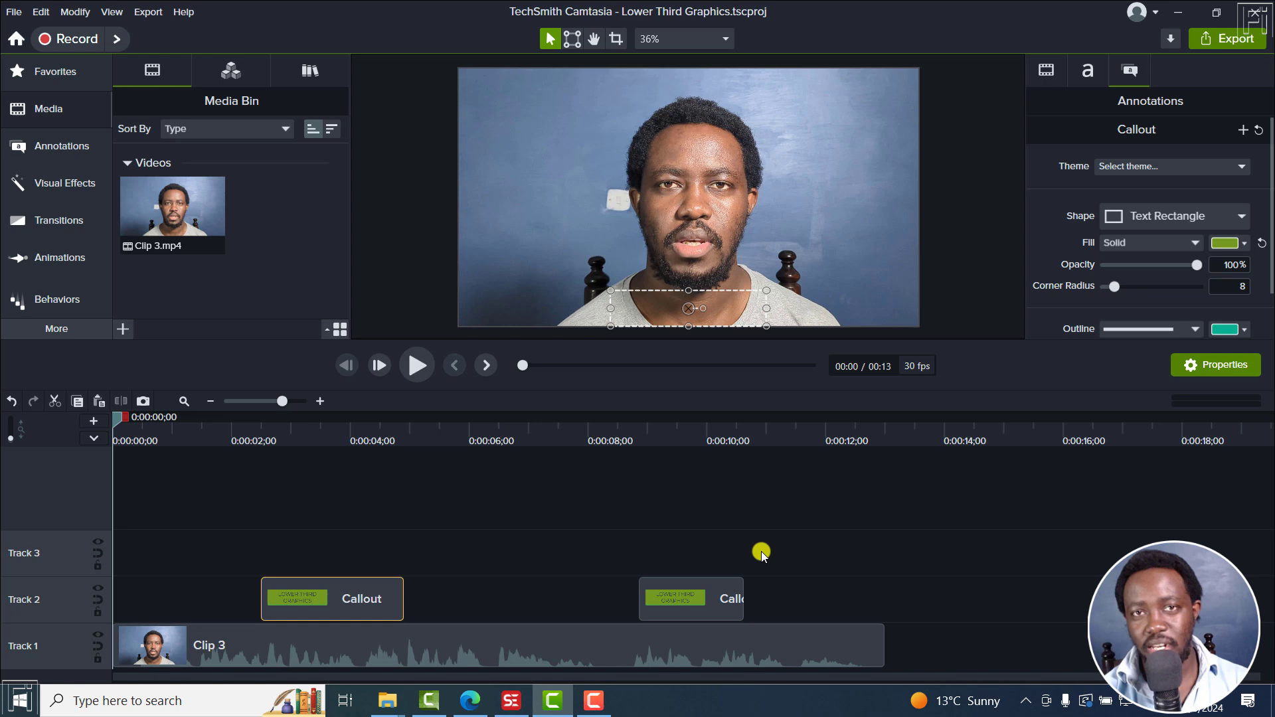
pyautogui.click(72, 330)
pyautogui.click(162, 440)
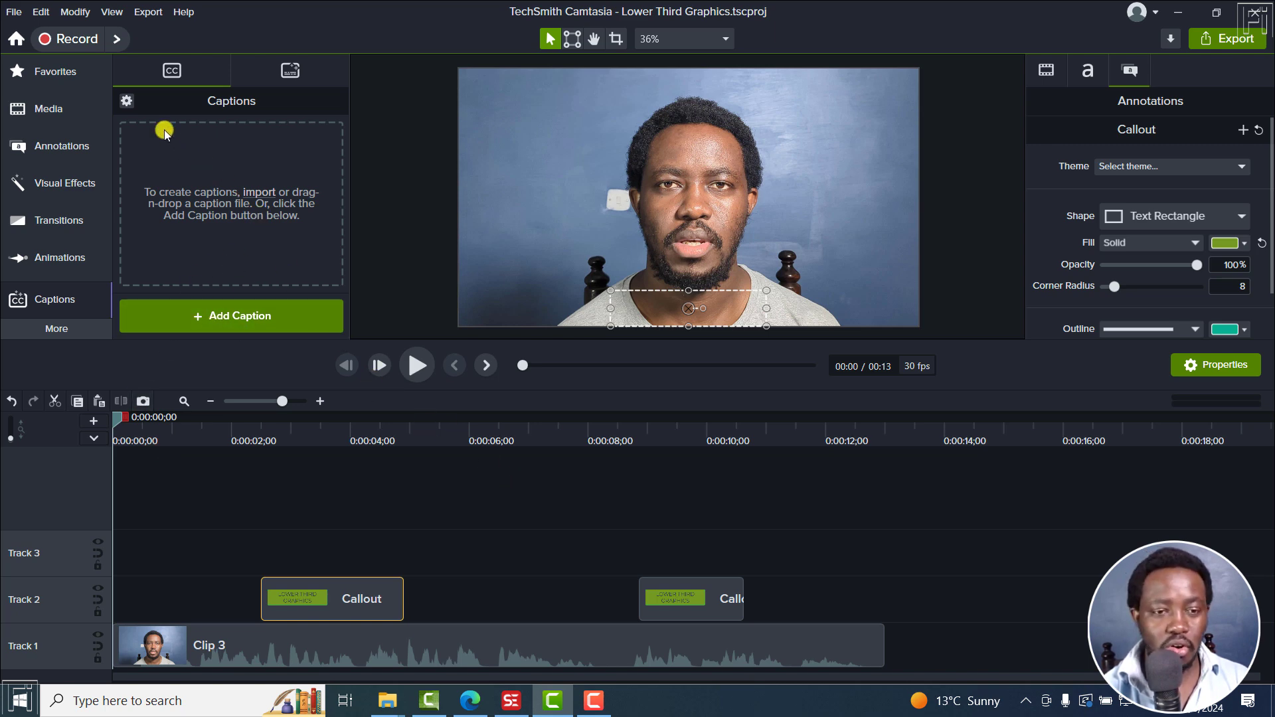
pyautogui.click(128, 101)
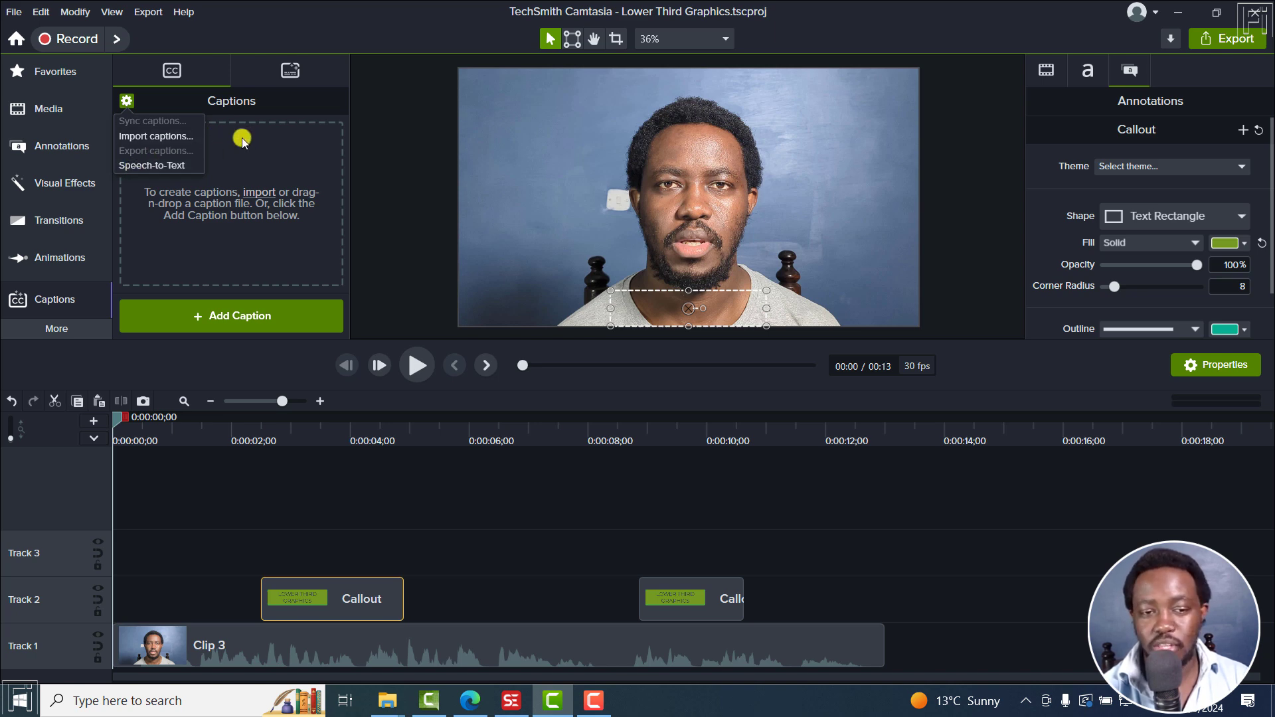
# - Import the Clip 3.srt captions file onto Track 3
pyautogui.click(152, 136)
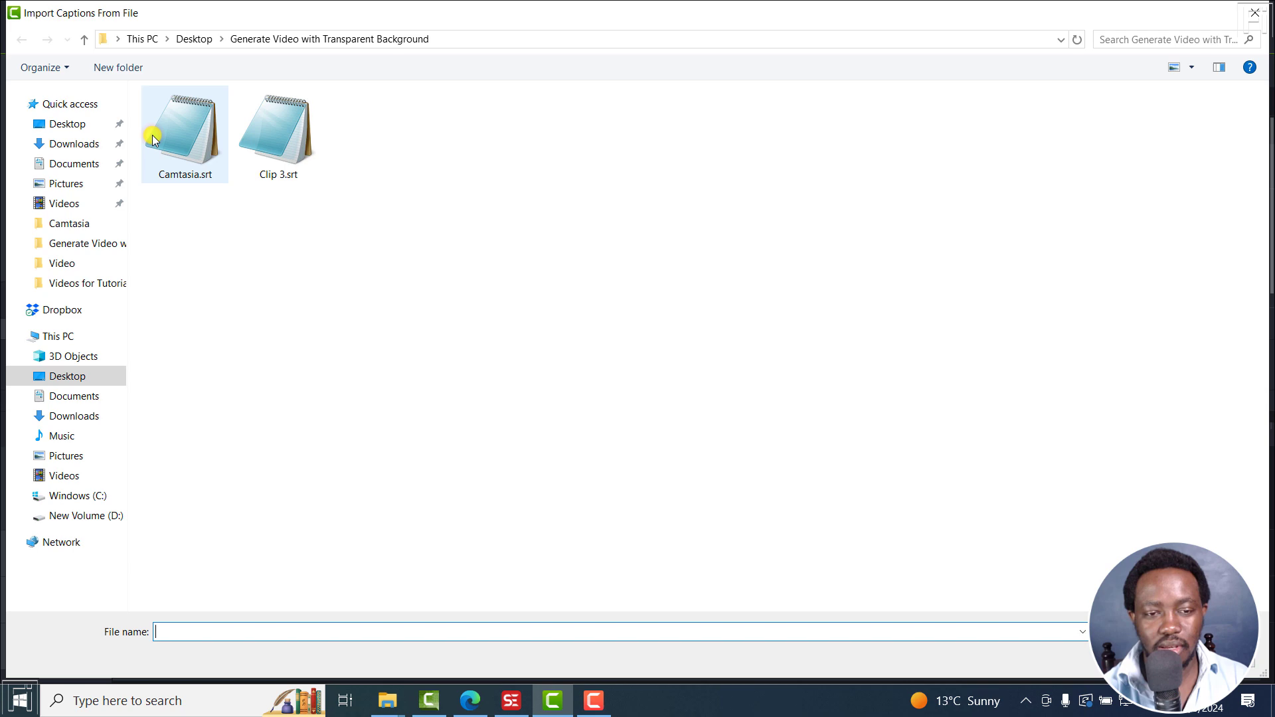
pyautogui.click(290, 155)
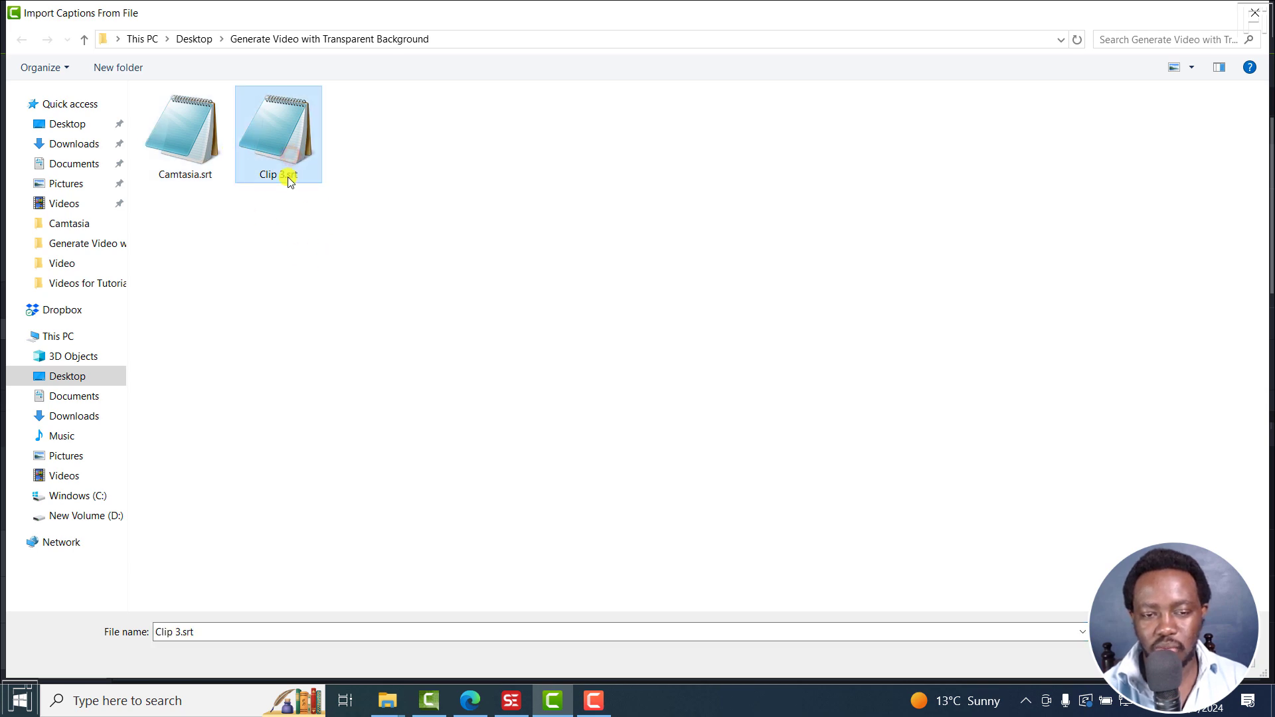
pyautogui.press('Return')
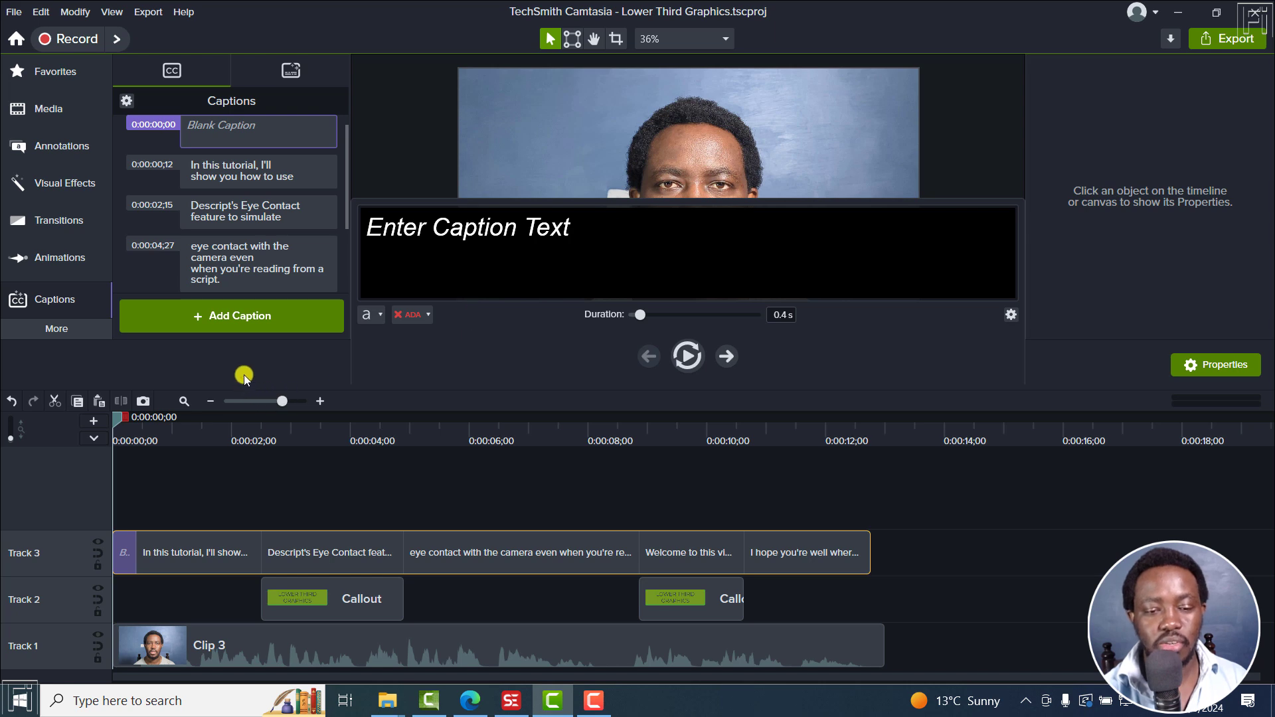
# - Enlarge the preview canvas and review the 'In this tutorial' caption
pyautogui.moveTo(246, 392); pyautogui.dragTo(243, 509)
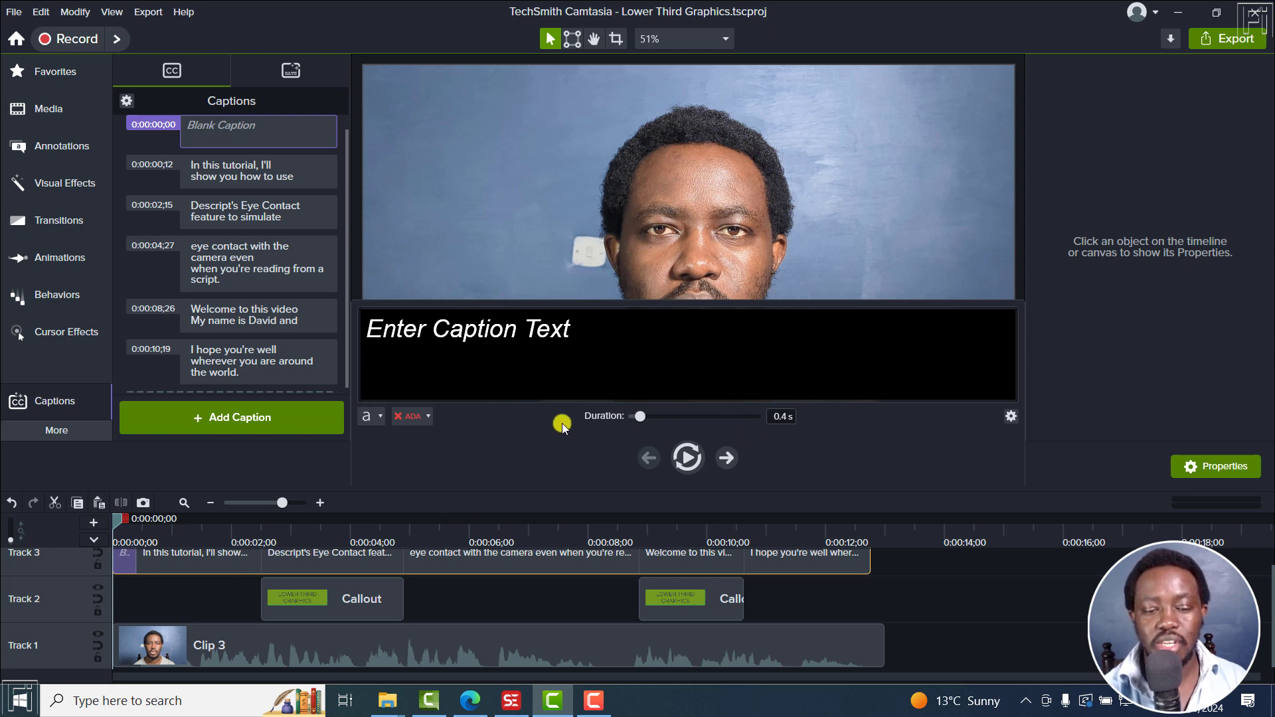
pyautogui.click(191, 529)
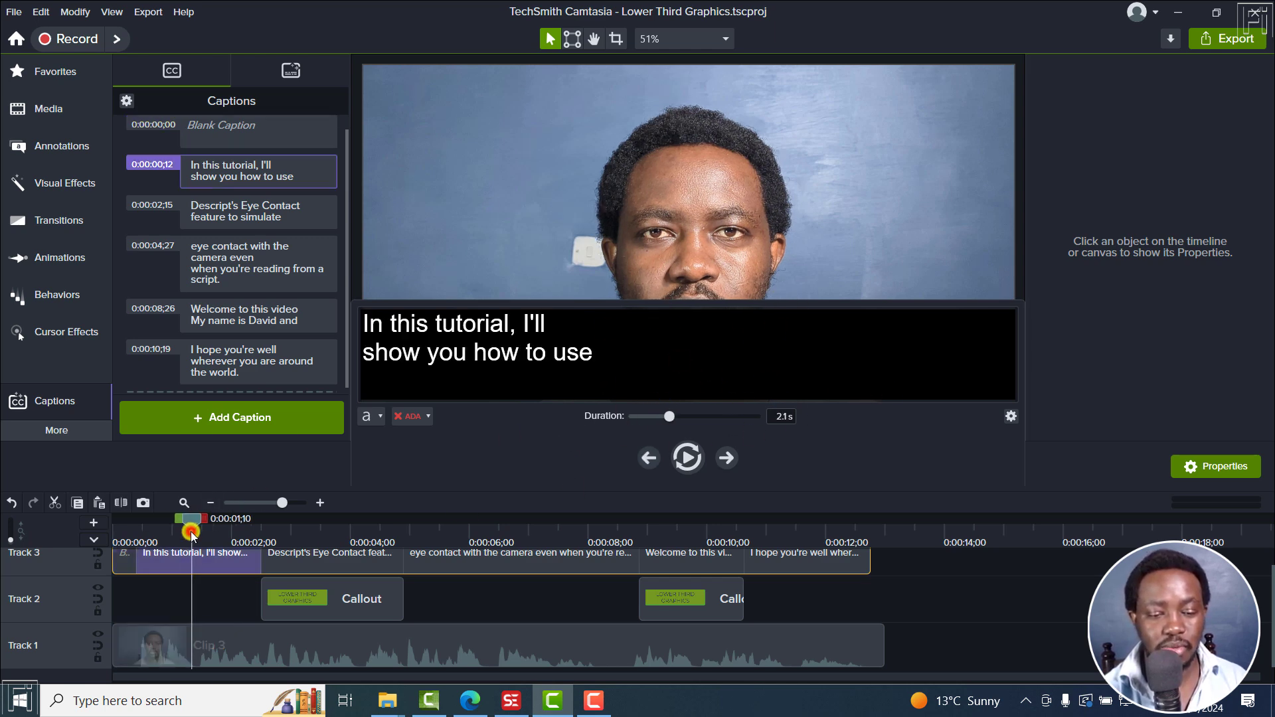
pyautogui.click(956, 588)
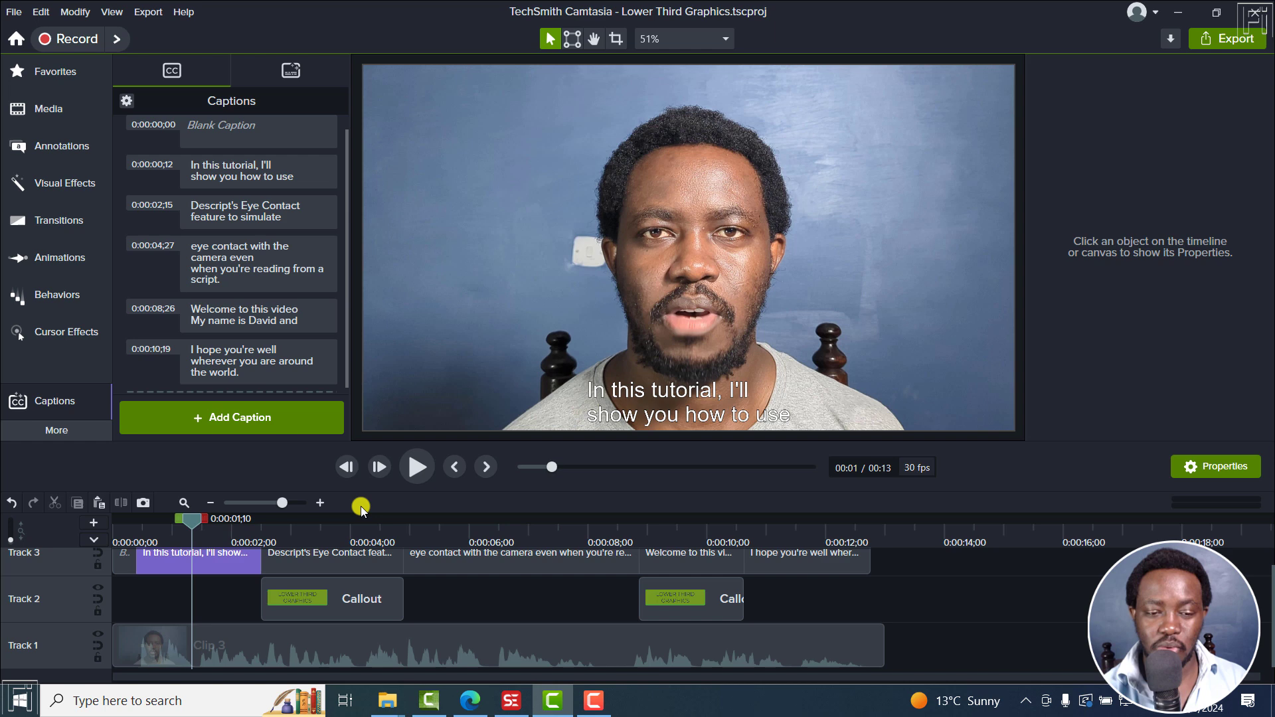
pyautogui.click(226, 564)
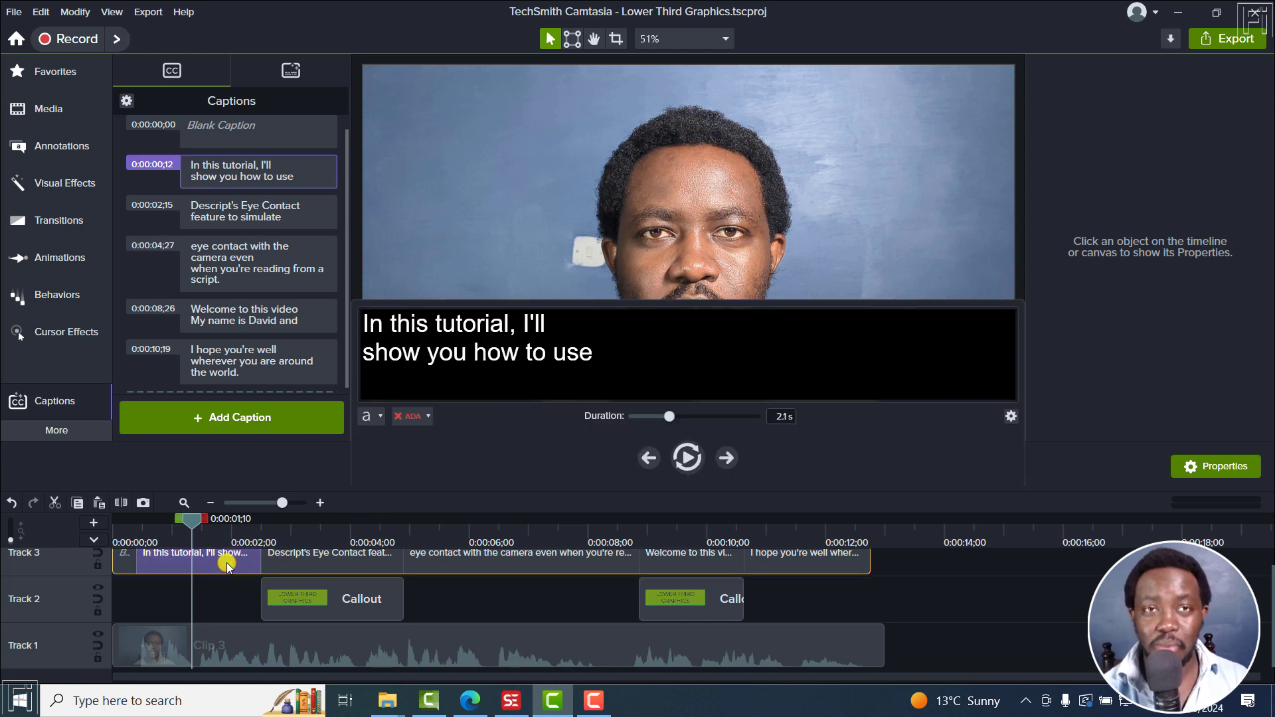
pyautogui.click(431, 703)
# - In Camtasia Studio 8, type test letters into the 'In this tutorial' caption and delete them again
pyautogui.click(157, 168)
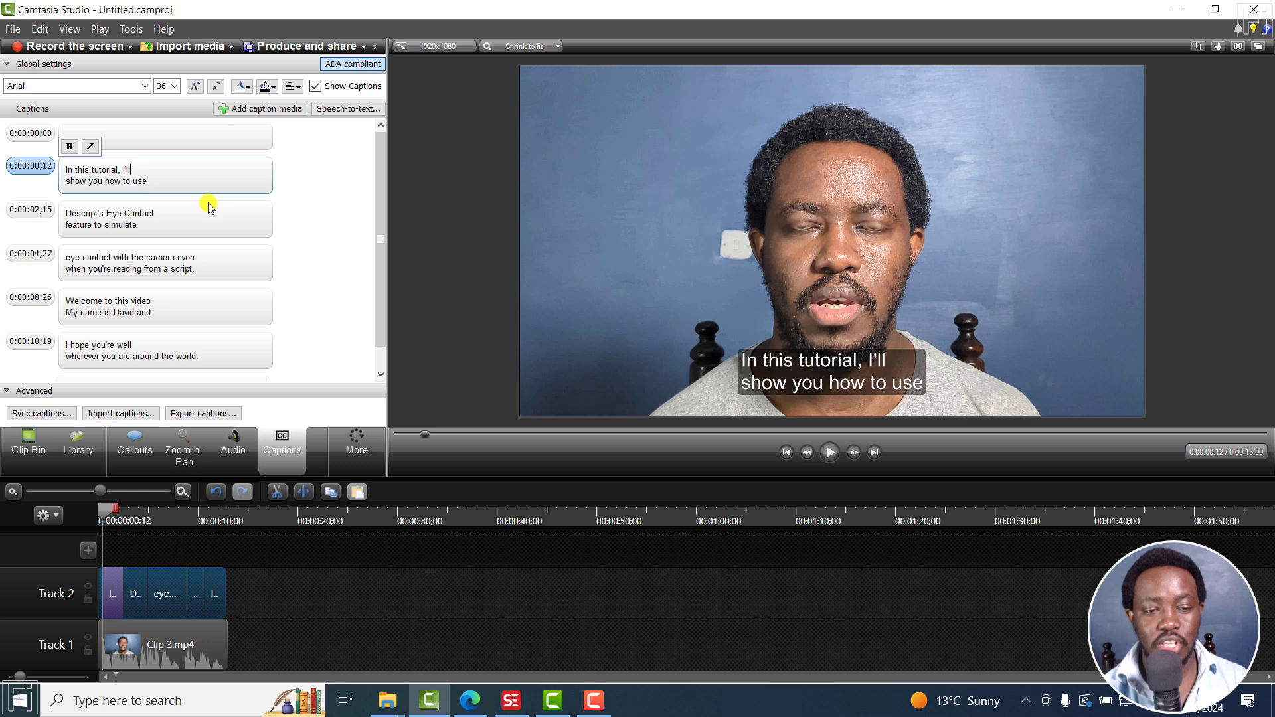
pyautogui.write('nnjnjnjnjnjns')
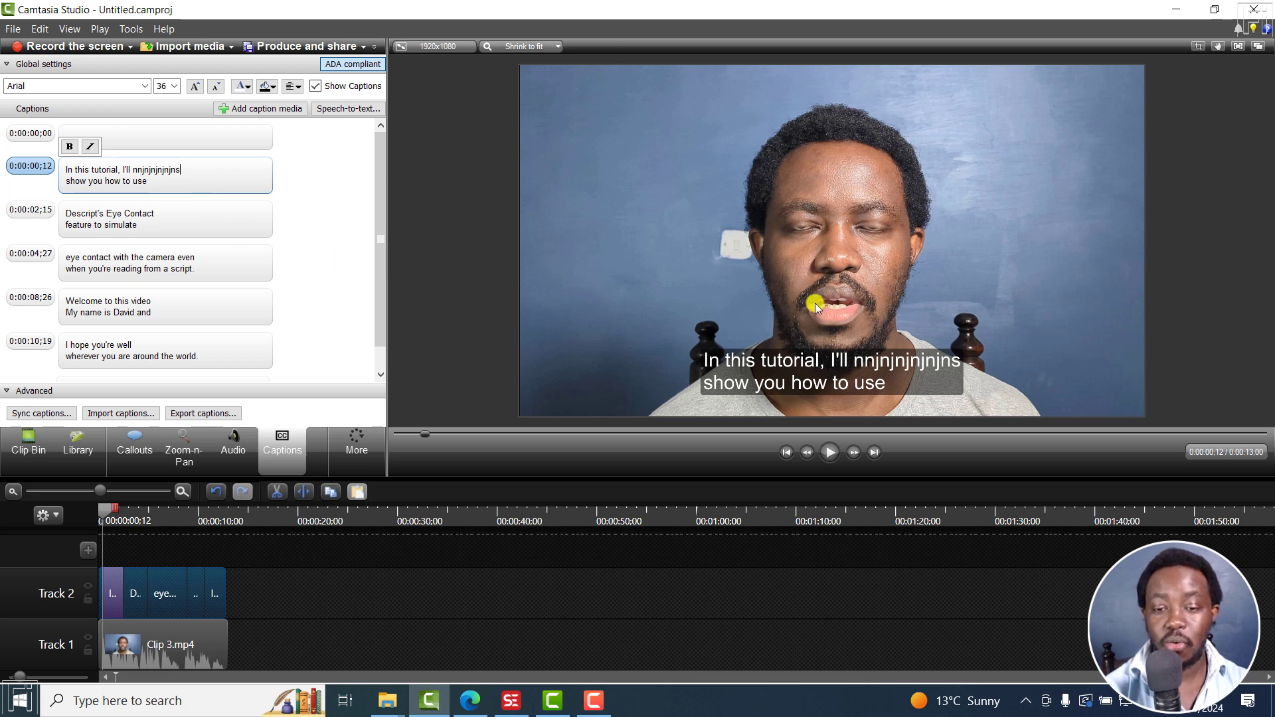
pyautogui.press('BackSpace')
pyautogui.press('BackSpace')
pyautogui.press('BackSpace')
pyautogui.press('BackSpace')
pyautogui.press('BackSpace')
pyautogui.press('BackSpace')
pyautogui.press('BackSpace')
pyautogui.press('BackSpace')
pyautogui.press('BackSpace')
pyautogui.press('BackSpace')
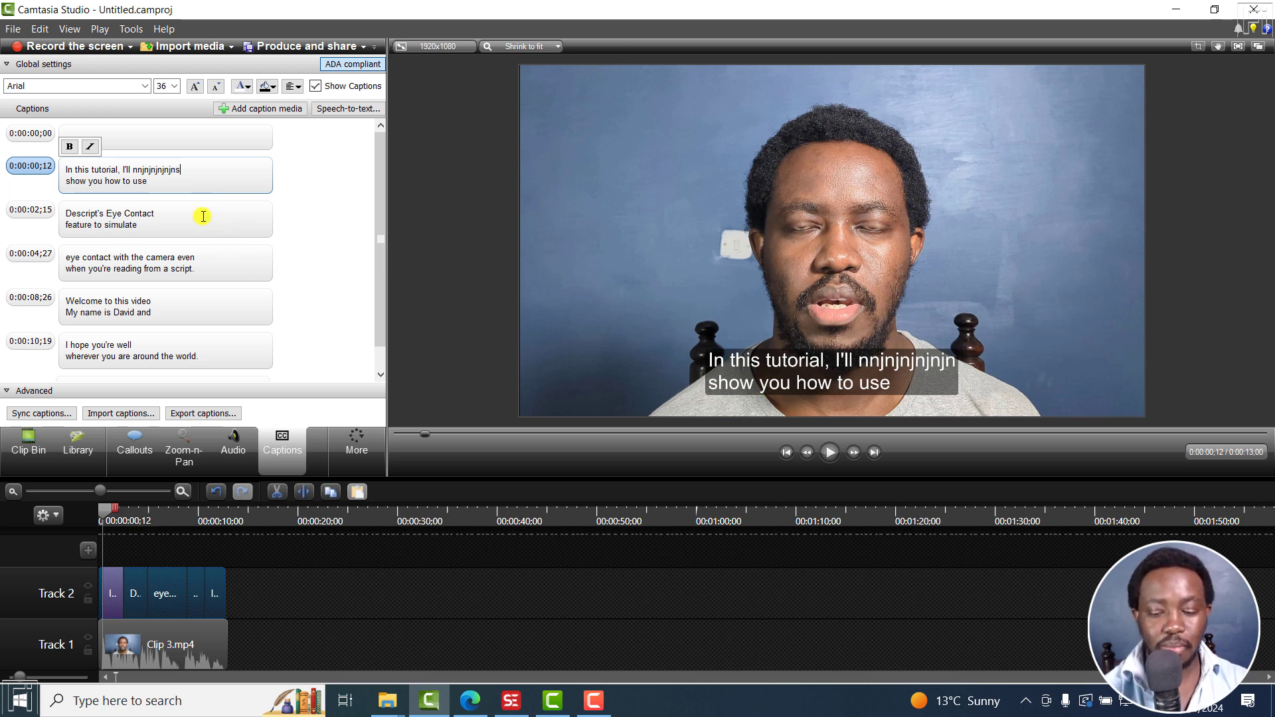
pyautogui.press('BackSpace')
pyautogui.press('BackSpace')
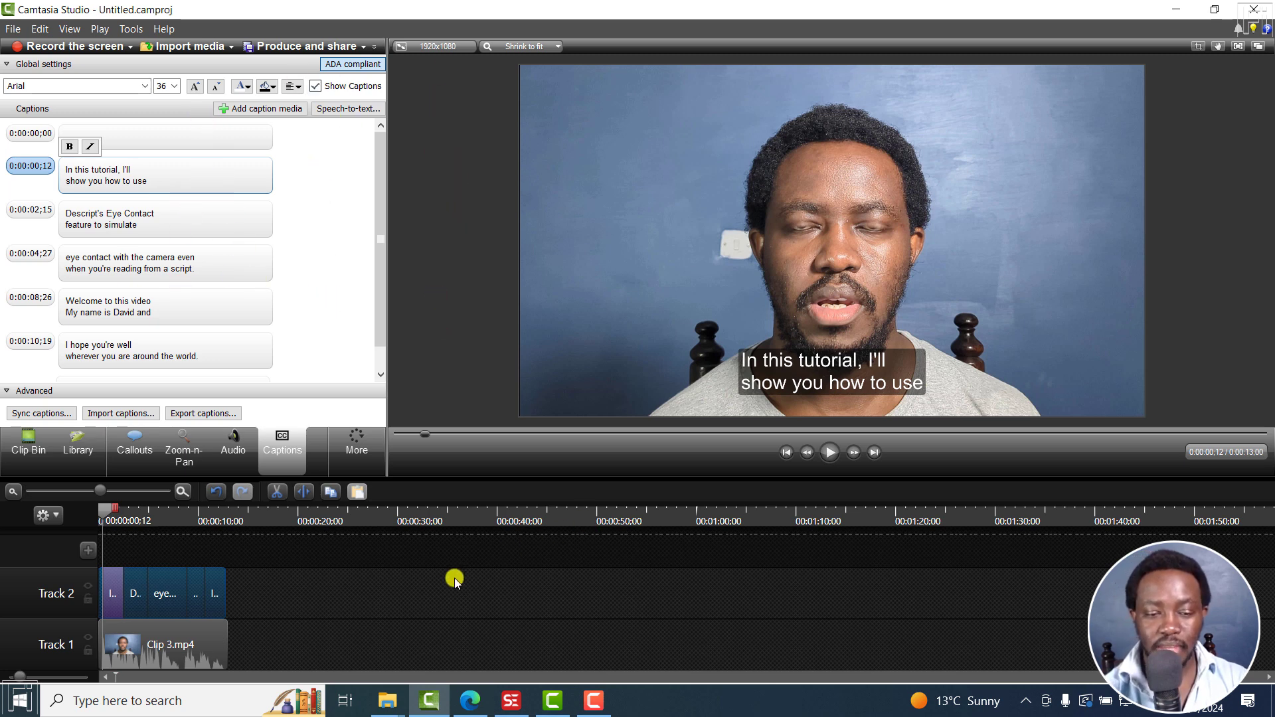
# - In the Lower Third Graphics project, compare the caption at 0:00:03;05 with Track 2's callout hidden and shown
pyautogui.click(556, 706)
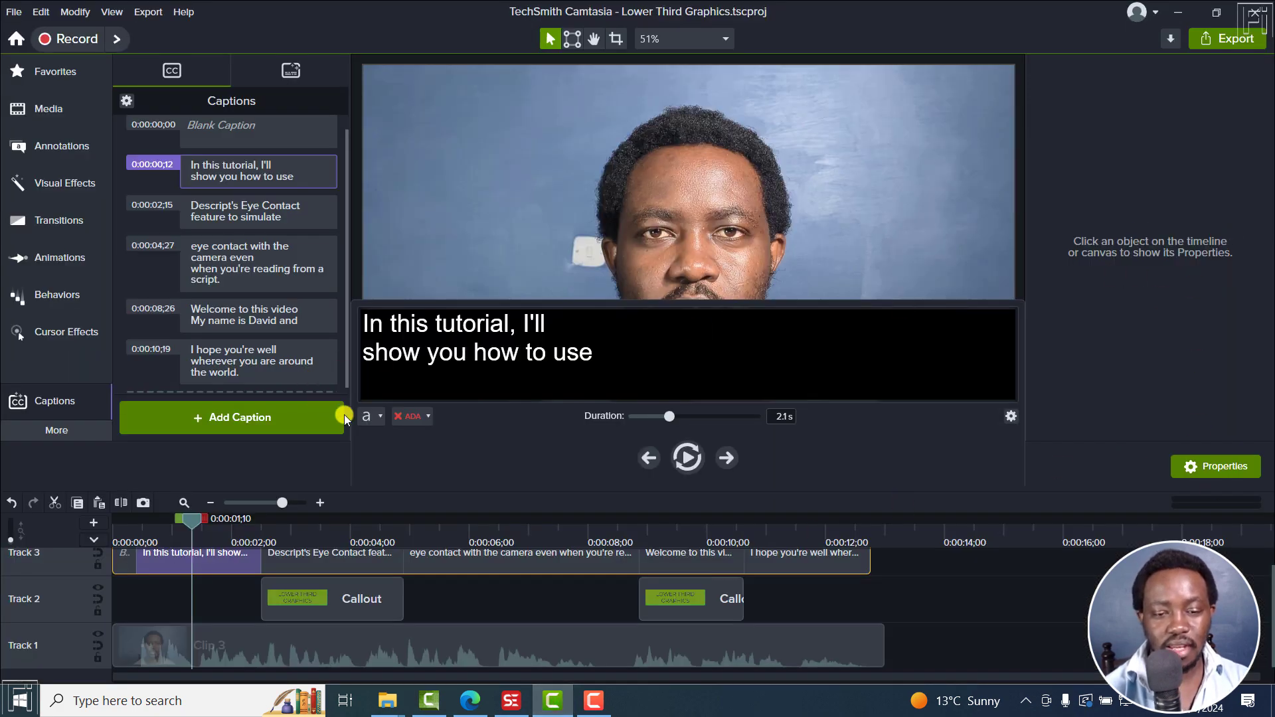
pyautogui.click(1170, 143)
pyautogui.click(923, 595)
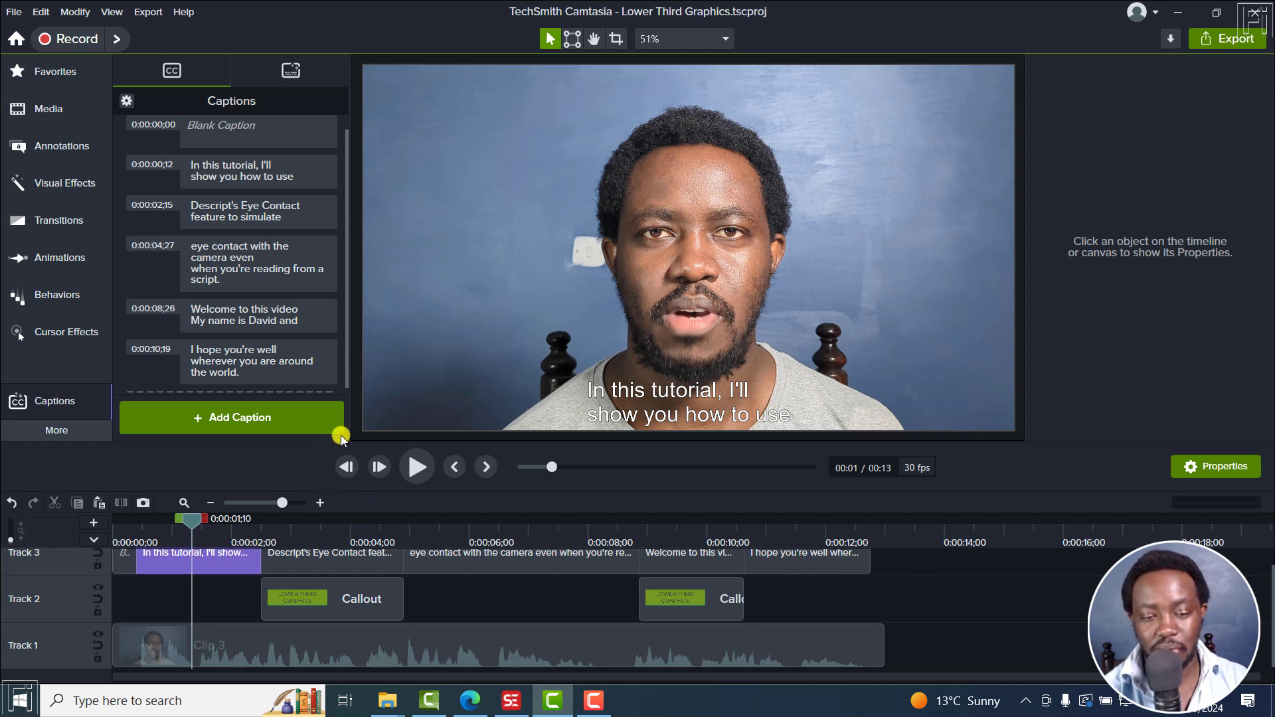
pyautogui.click(320, 502)
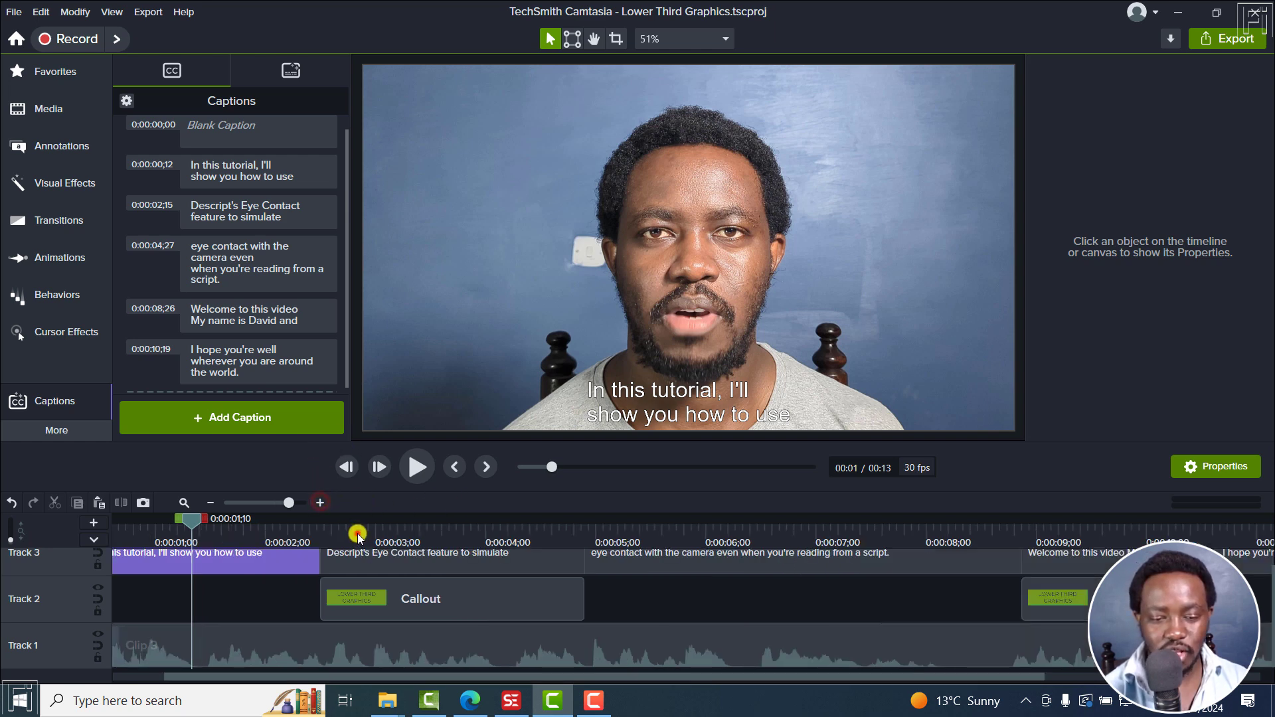
pyautogui.click(353, 536)
pyautogui.moveTo(352, 540); pyautogui.dragTo(393, 538)
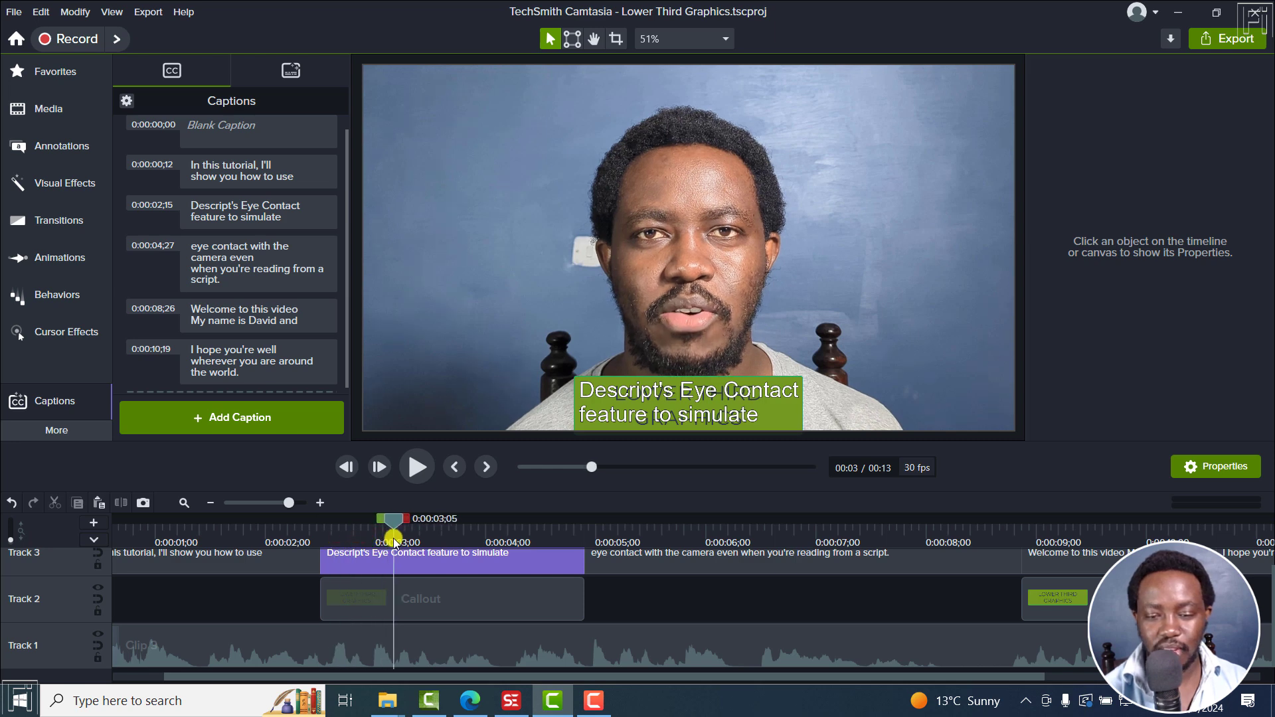
pyautogui.click(426, 596)
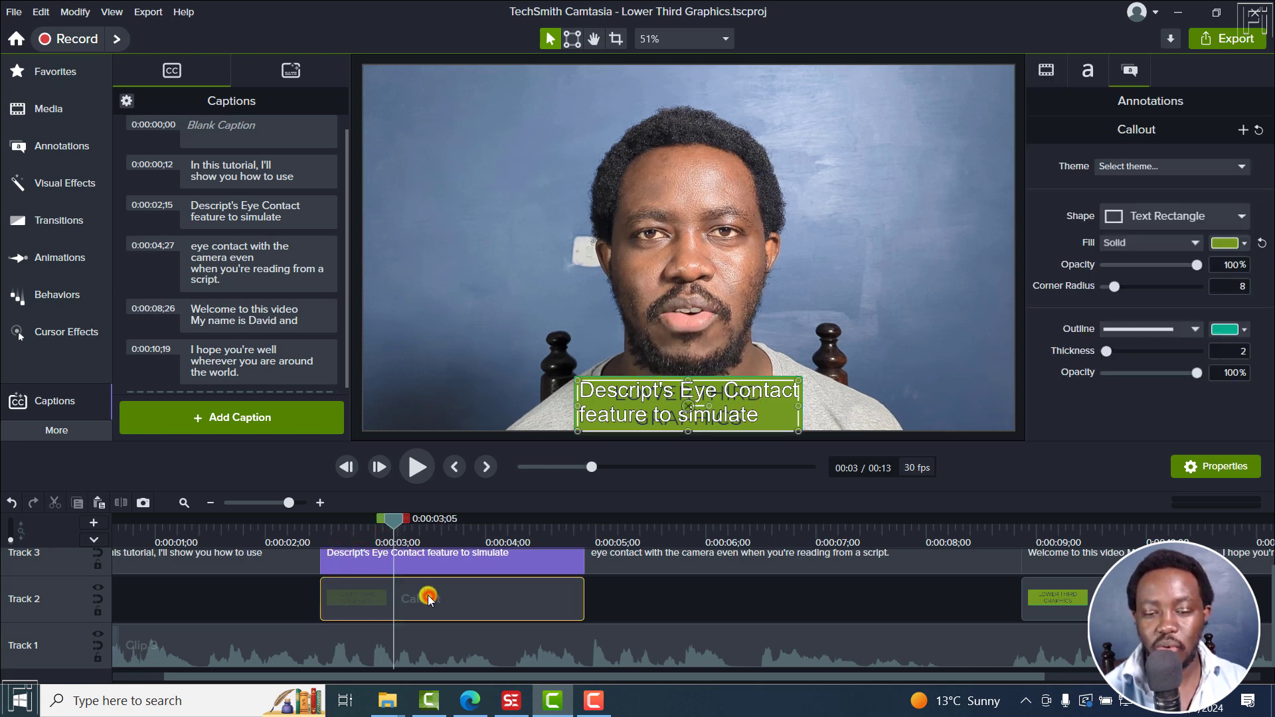
pyautogui.click(98, 589)
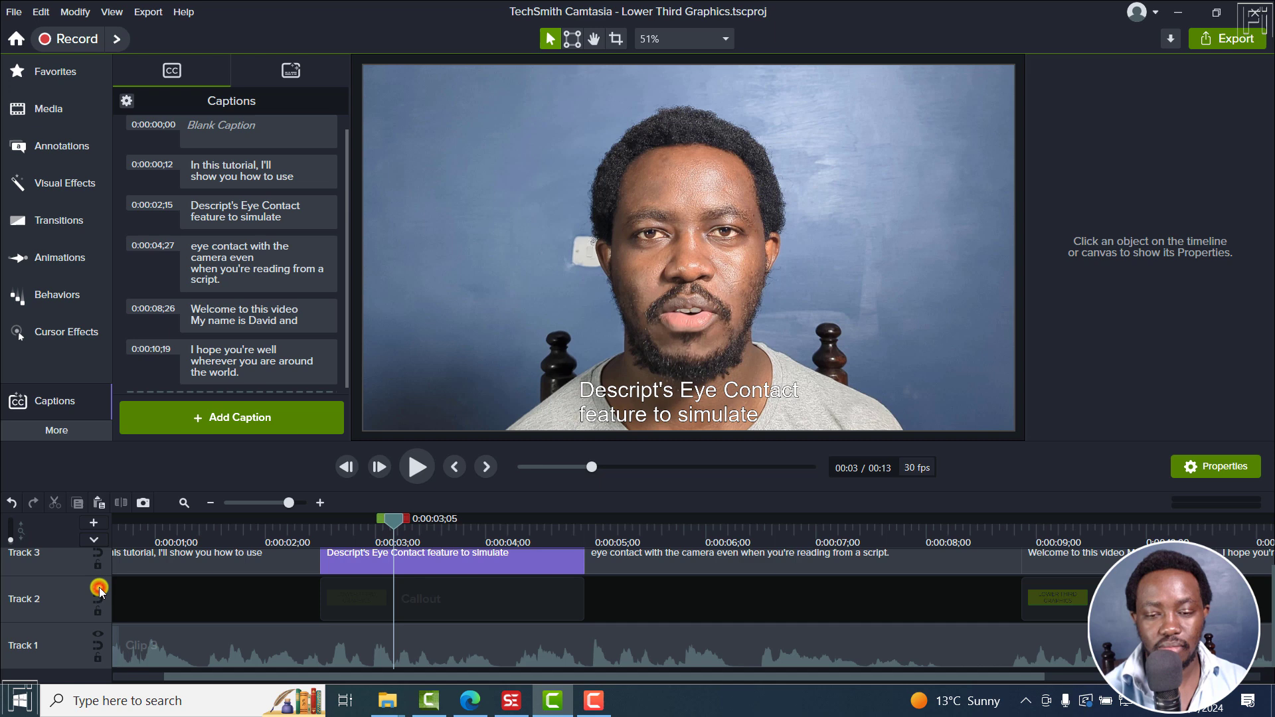
pyautogui.click(98, 589)
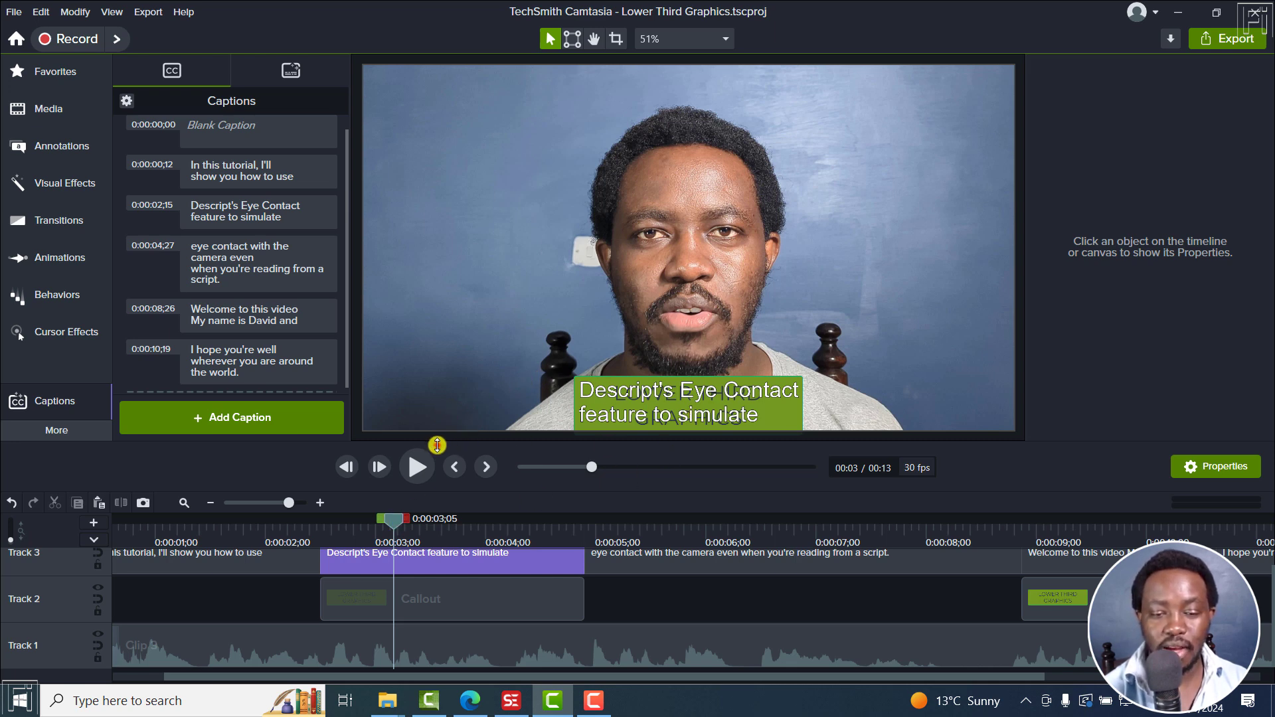
# - Zoom the timeline out and preview the 'Welcome to this video' caption at 0:00:09;12
pyautogui.moveTo(438, 445); pyautogui.dragTo(433, 402)
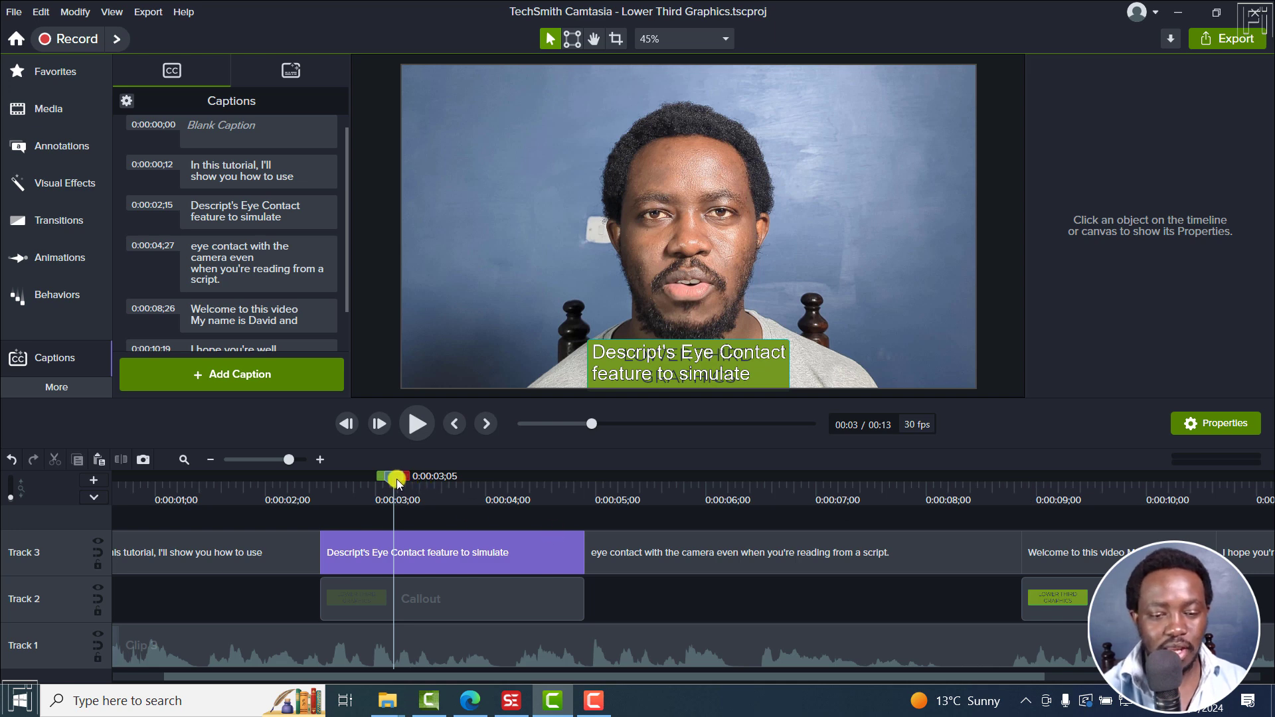
pyautogui.moveTo(396, 483); pyautogui.dragTo(324, 493)
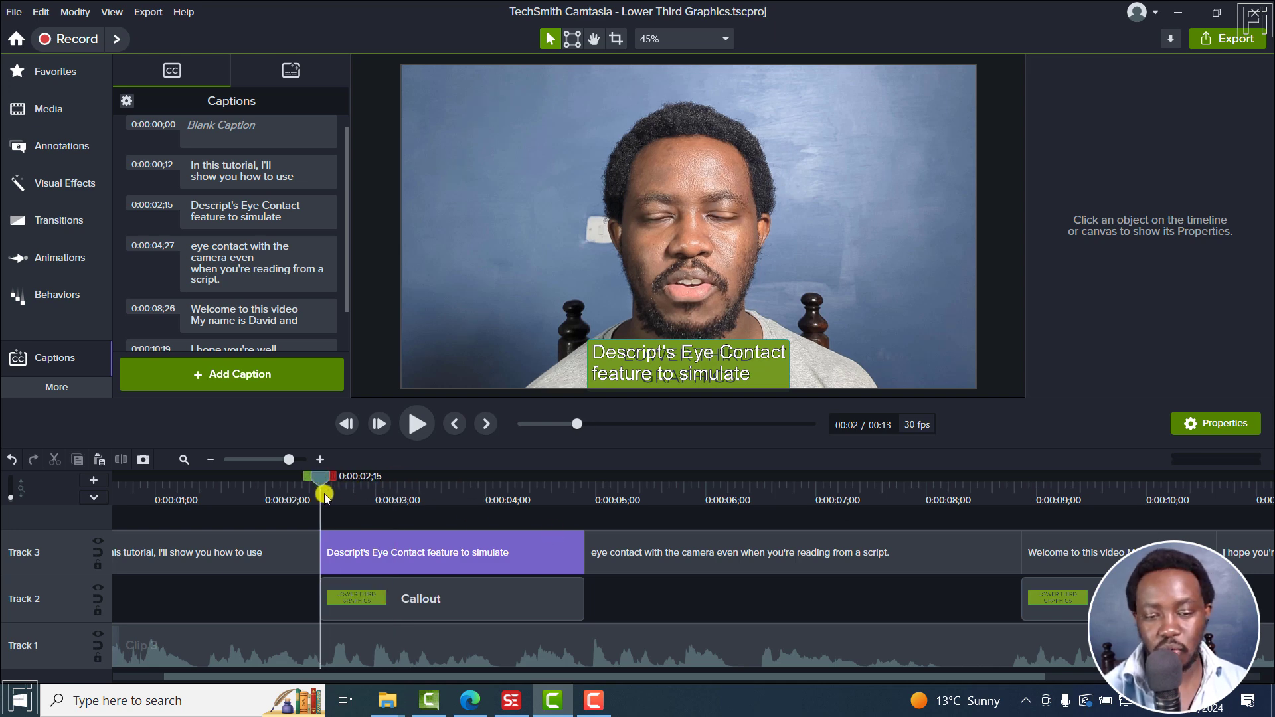
pyautogui.click(211, 460)
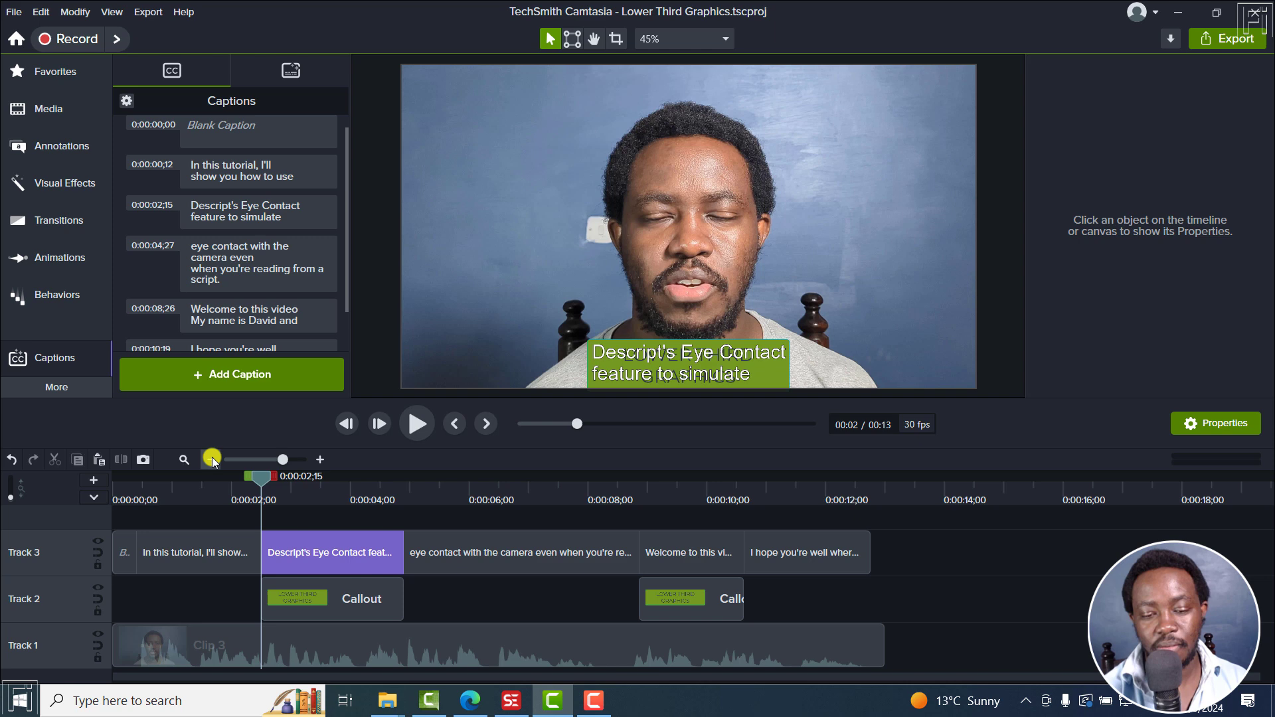
pyautogui.doubleClick(310, 552)
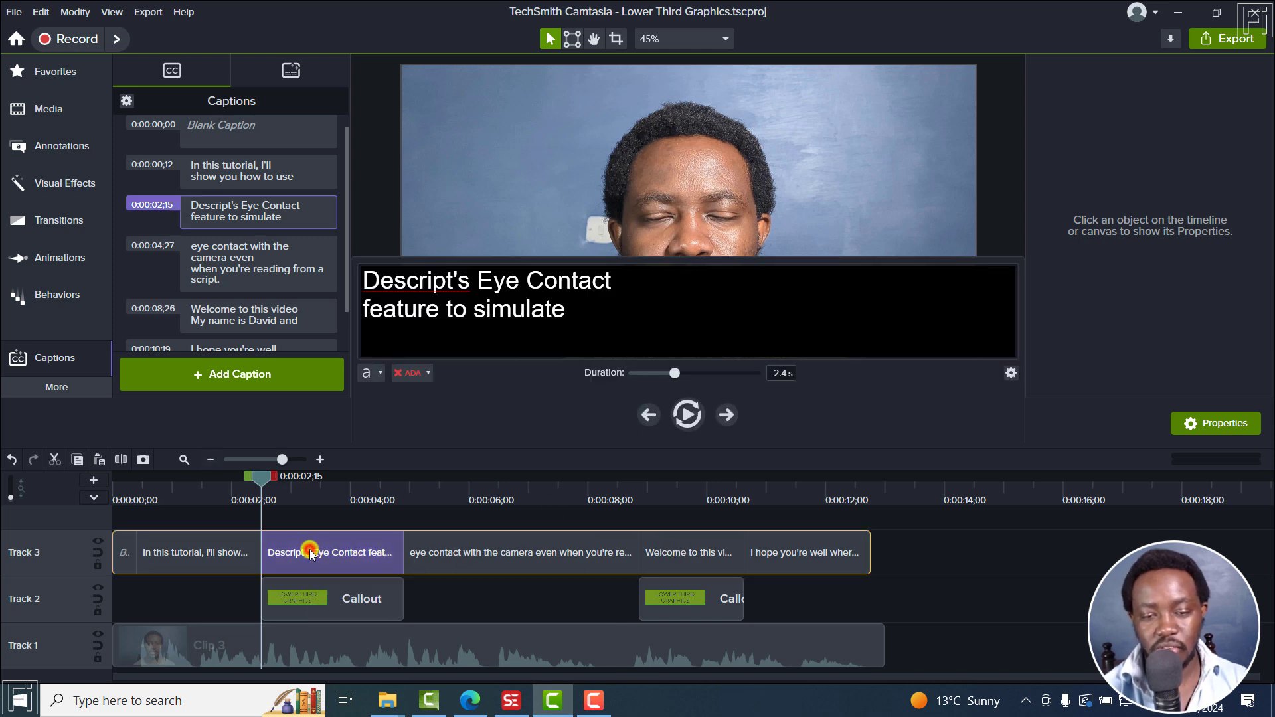
pyautogui.click(670, 484)
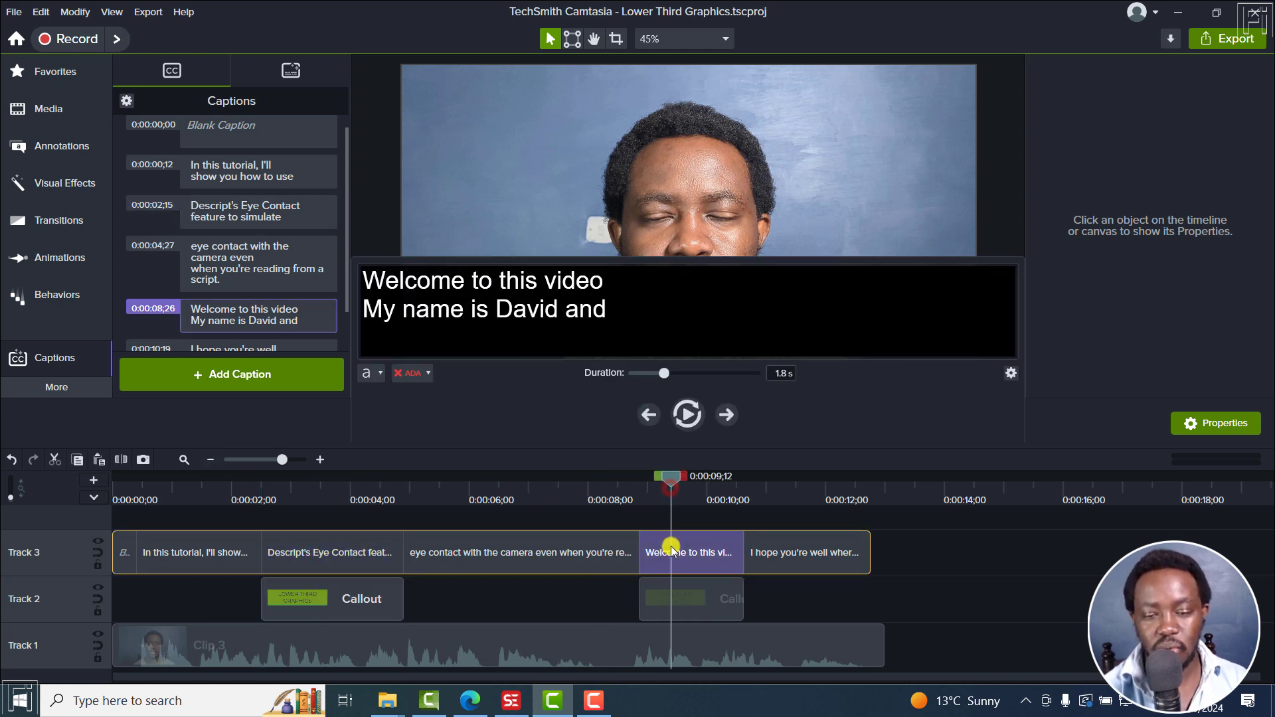
pyautogui.click(562, 522)
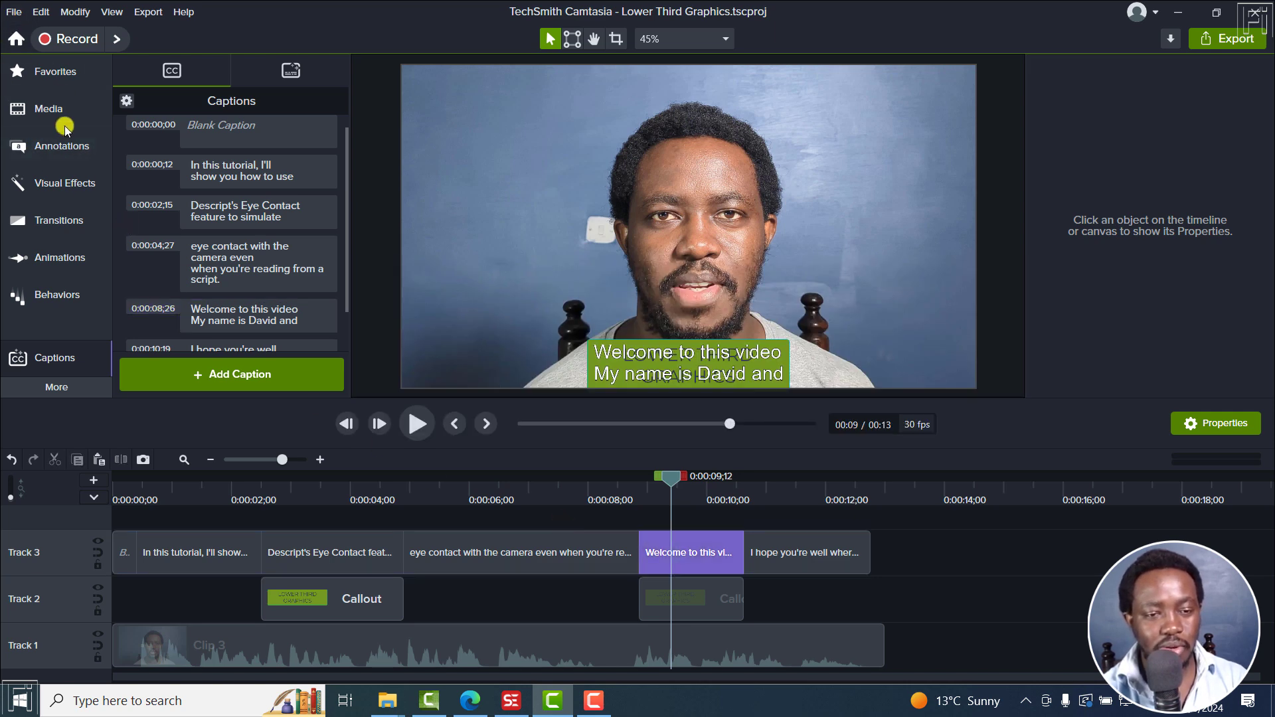
# - Export the project's captions as a SubRip file named sample.srt
pyautogui.click(126, 101)
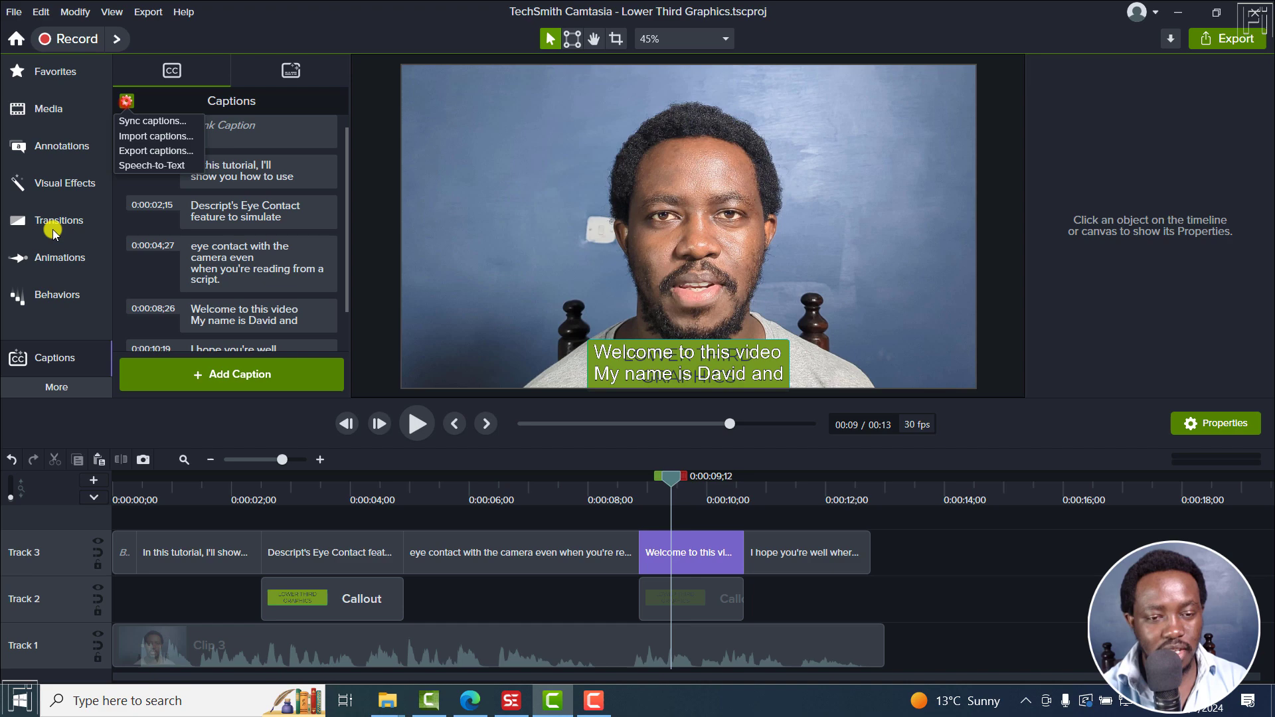
pyautogui.click(159, 151)
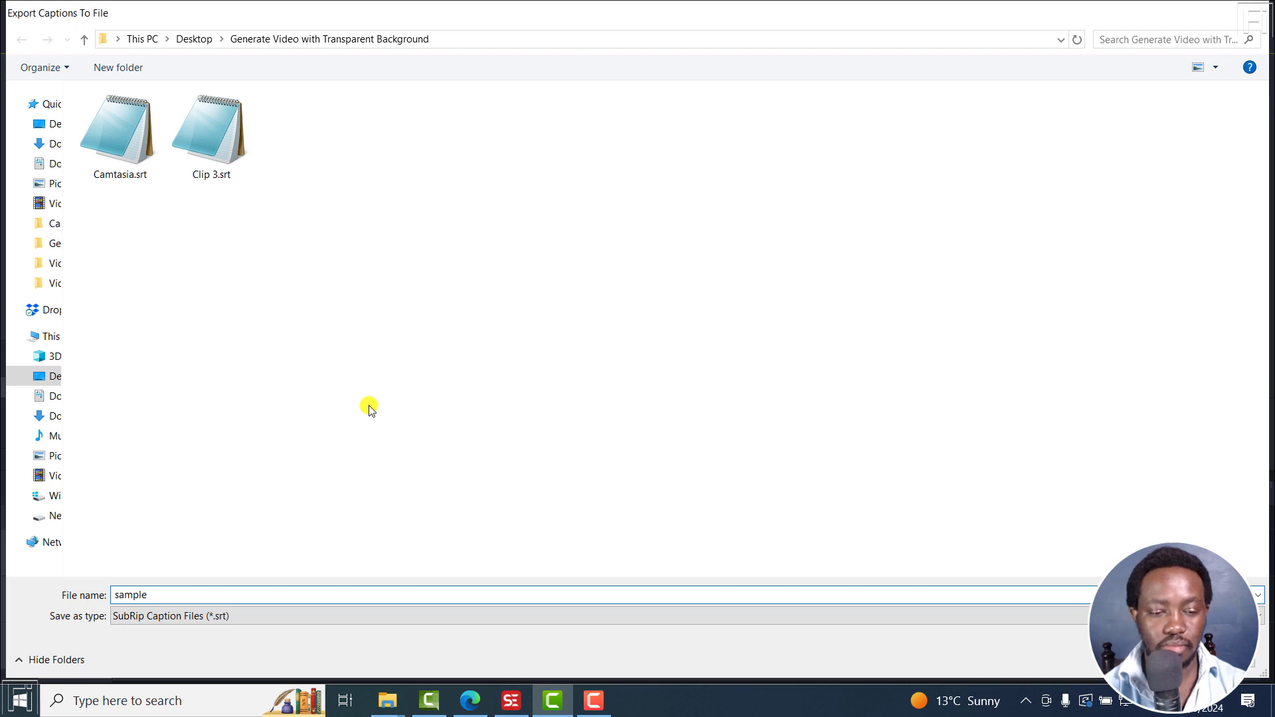
pyautogui.press('Return')
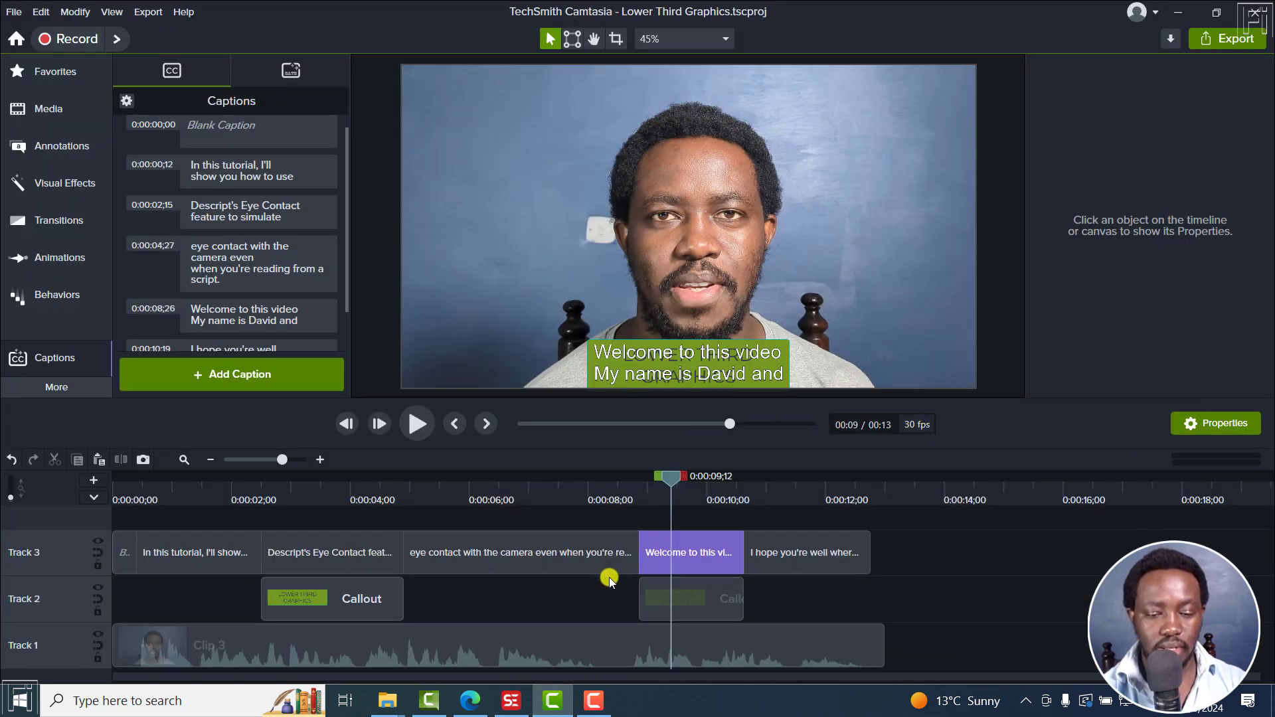
# - Open the Subtitle Edit releases page on GitHub in Edge
pyautogui.click(510, 701)
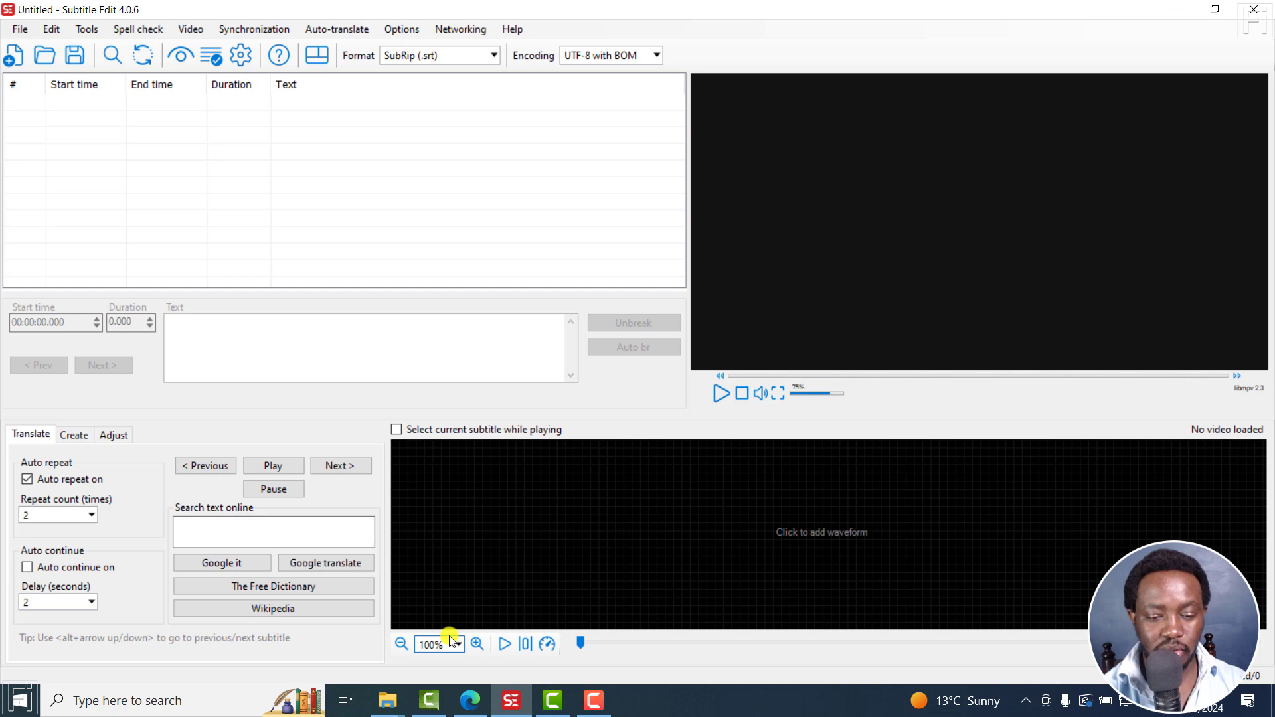
pyautogui.click(470, 701)
pyautogui.click(767, 12)
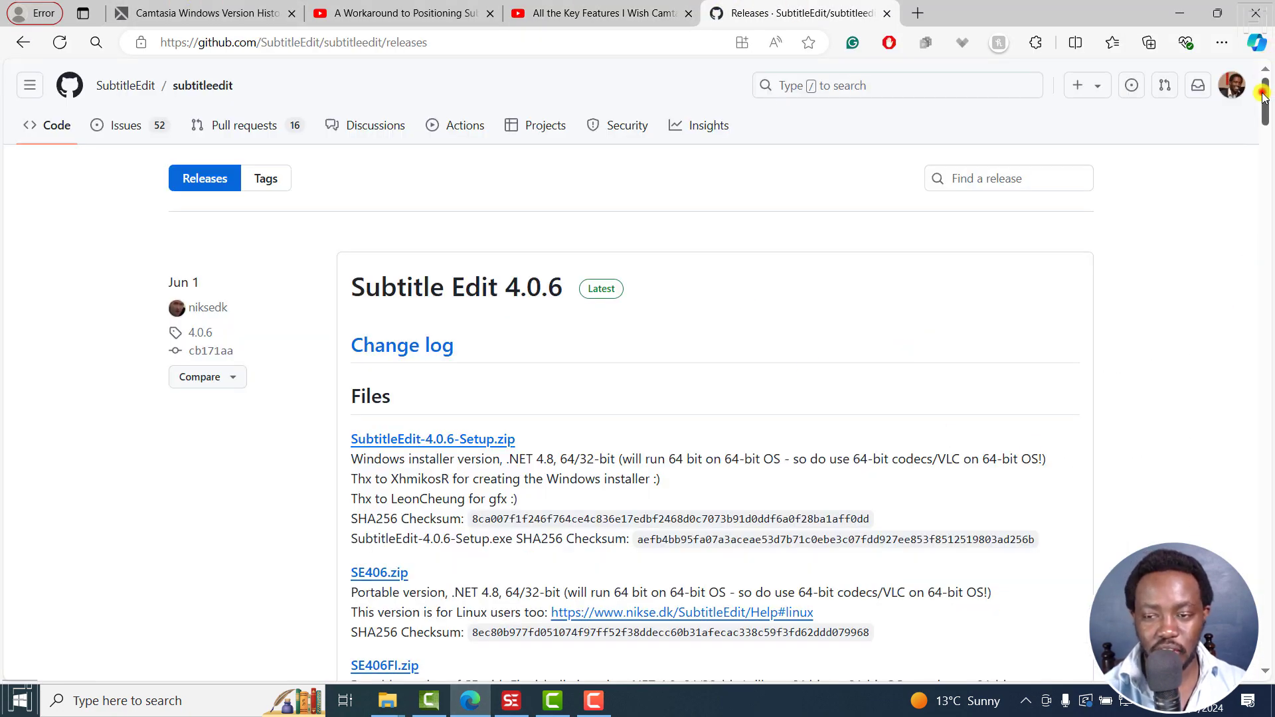
# - Scroll to the Subtitle Edit 4.0.6 Assets list, then minimize Edge to reveal Subtitle Edit
pyautogui.moveTo(1262, 93); pyautogui.dragTo(1270, 142)
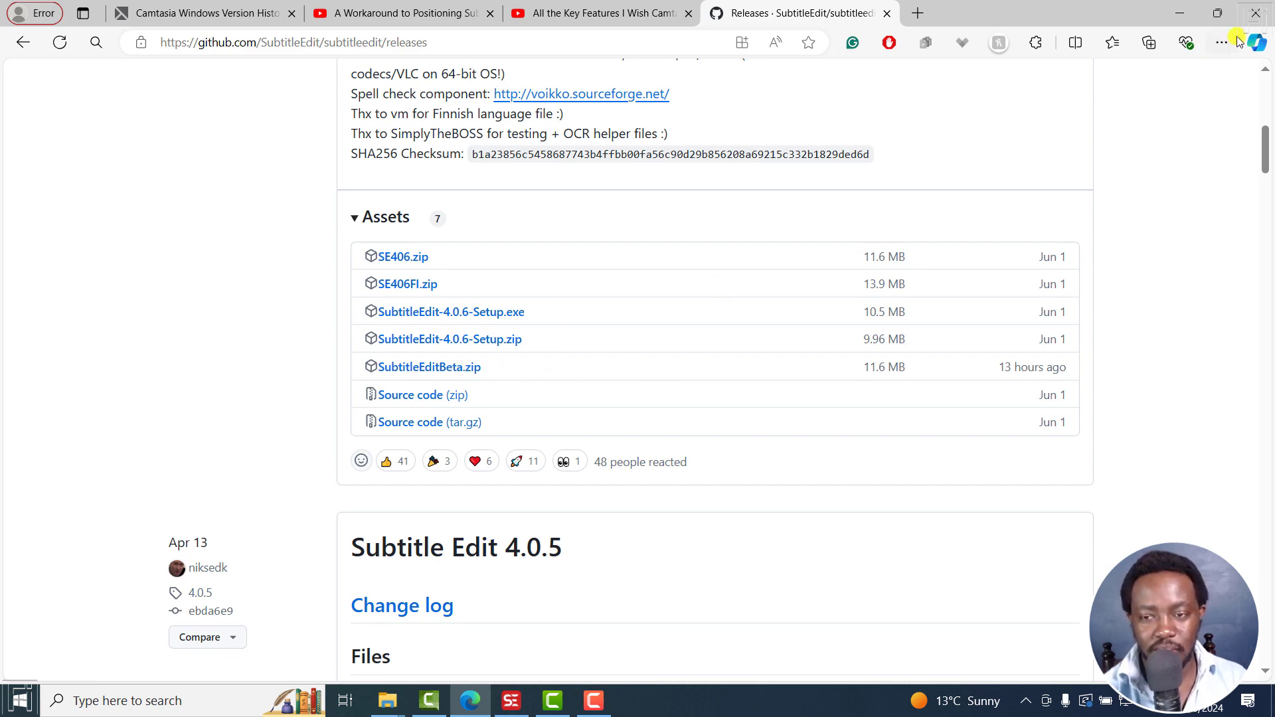
pyautogui.click(1180, 13)
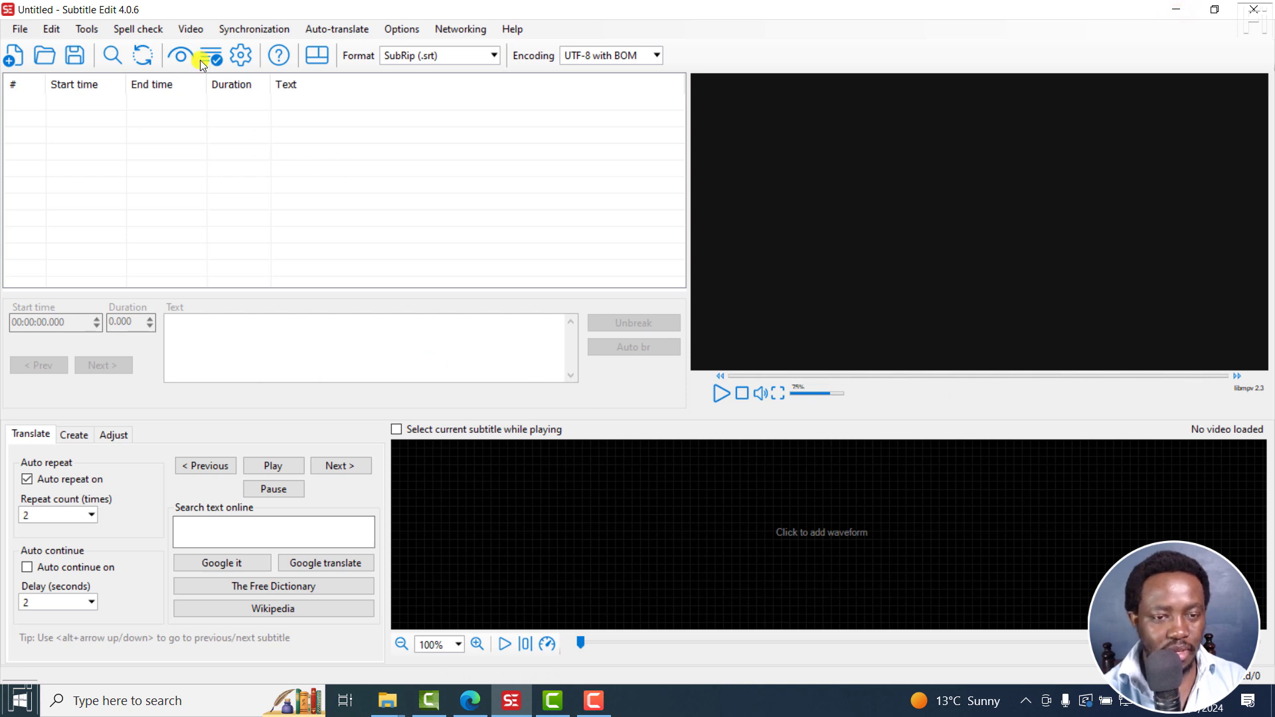
# - Load Clip 3.mp4 as the video in Subtitle Edit
pyautogui.click(188, 29)
pyautogui.click(205, 50)
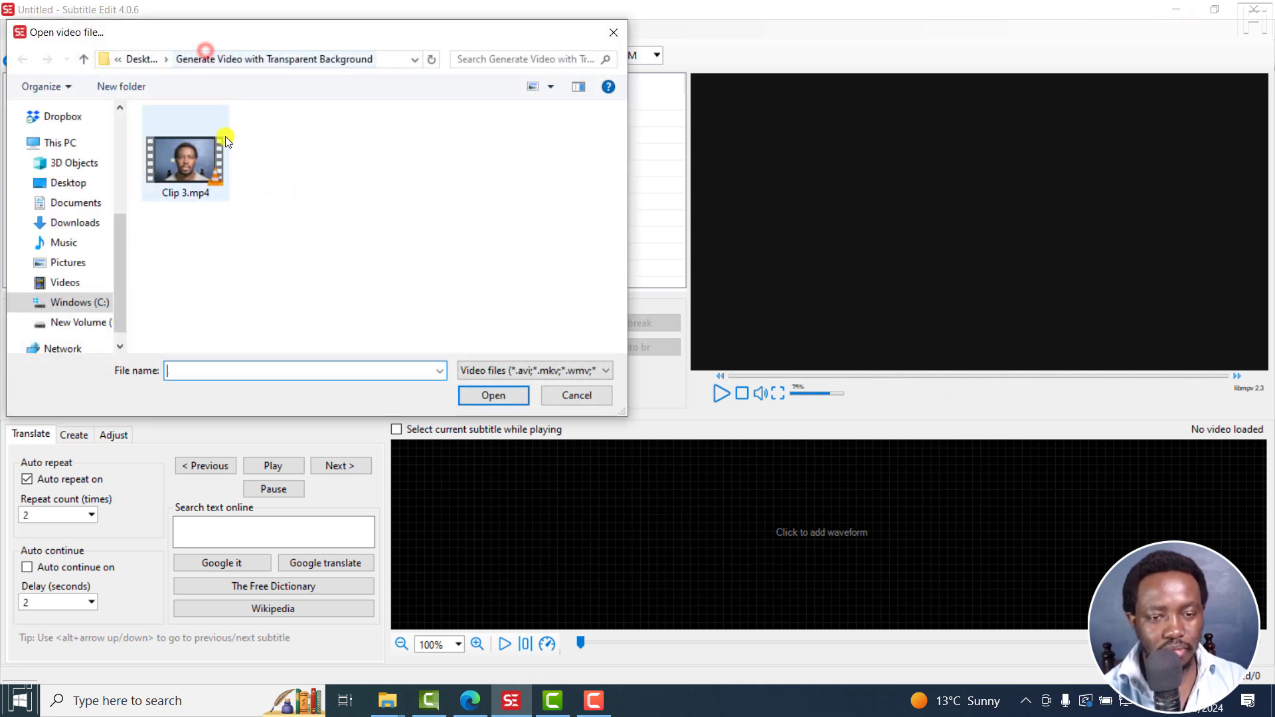
pyautogui.click(207, 167)
pyautogui.click(492, 396)
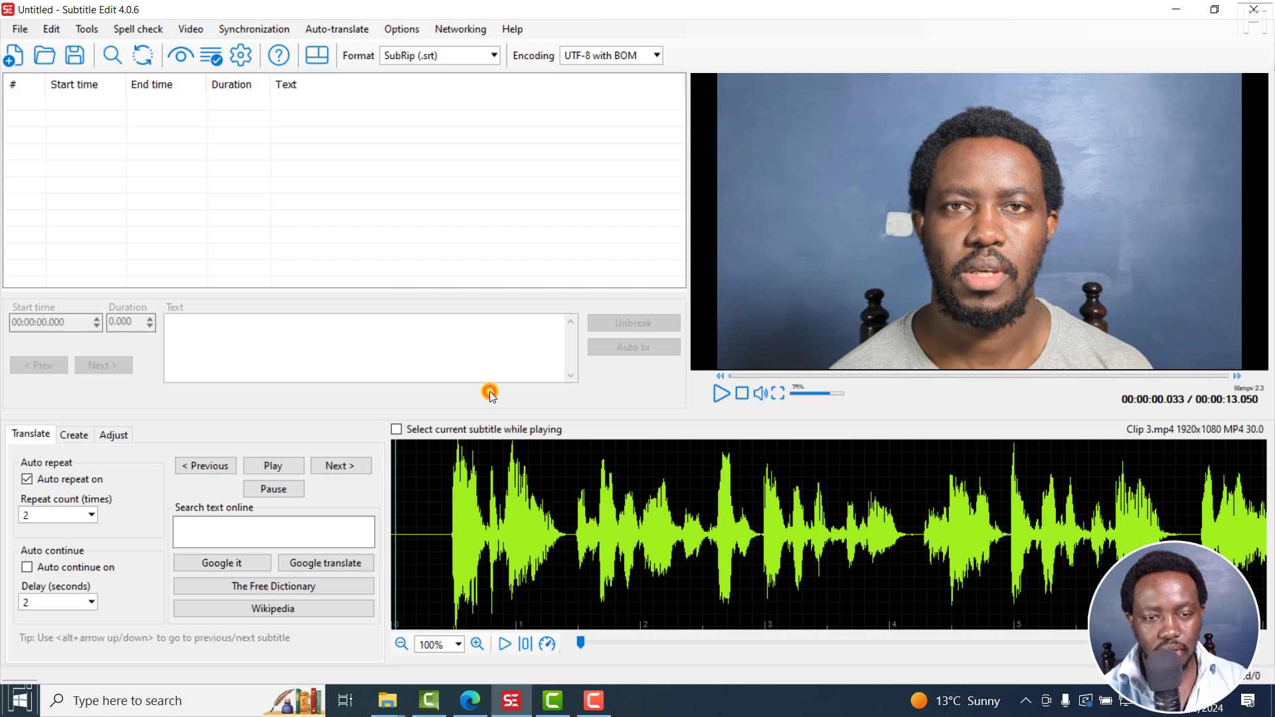
# - Open the sample.srt subtitle file with its six captions
pyautogui.click(19, 30)
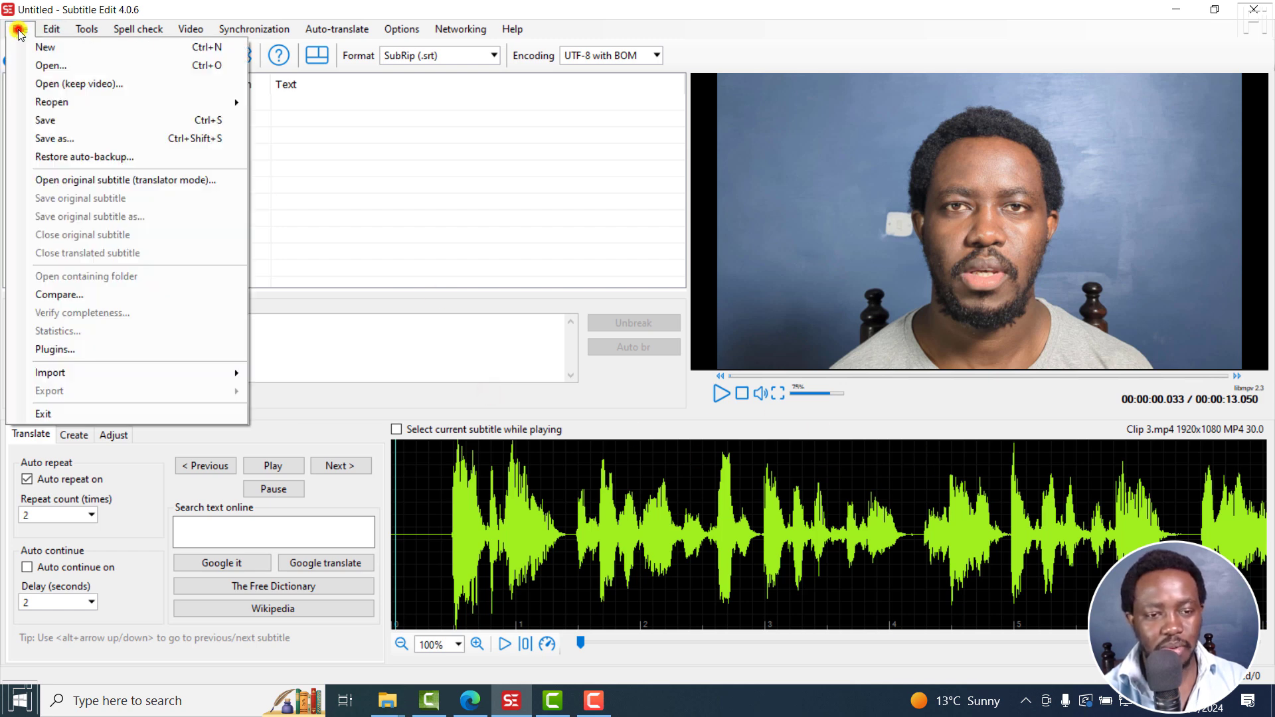
pyautogui.click(46, 65)
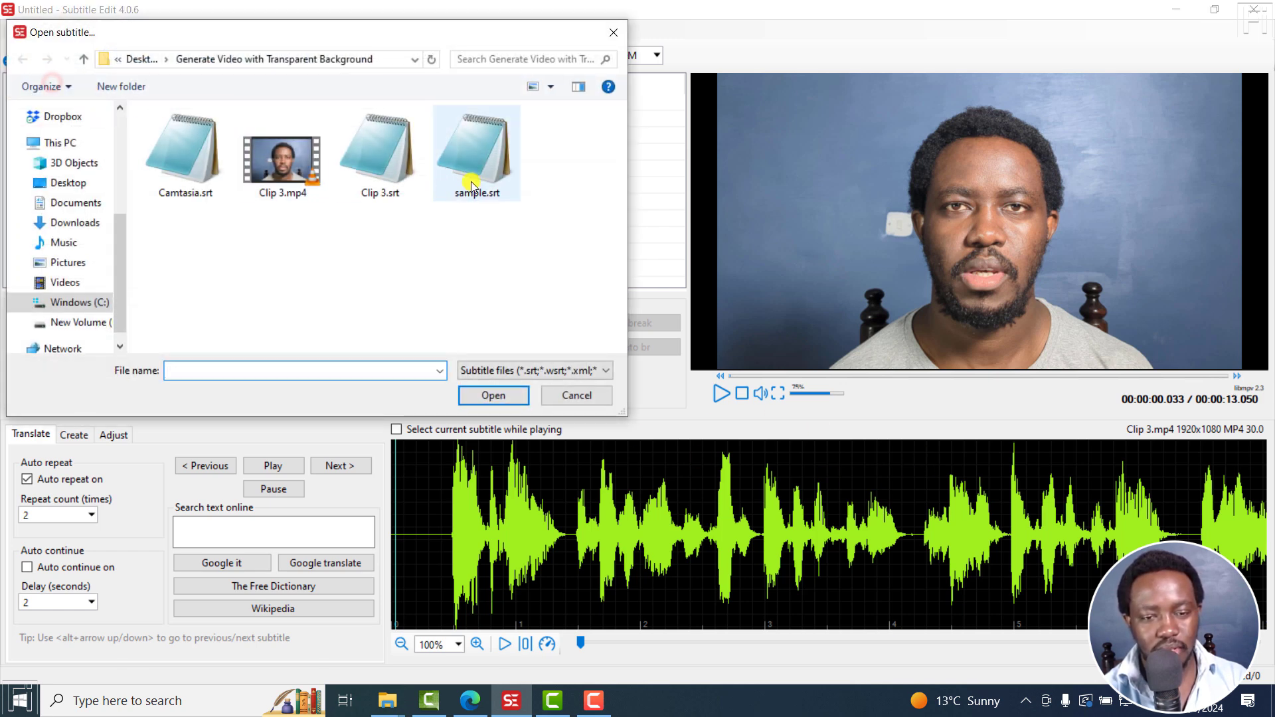
pyautogui.click(472, 181)
pyautogui.click(507, 395)
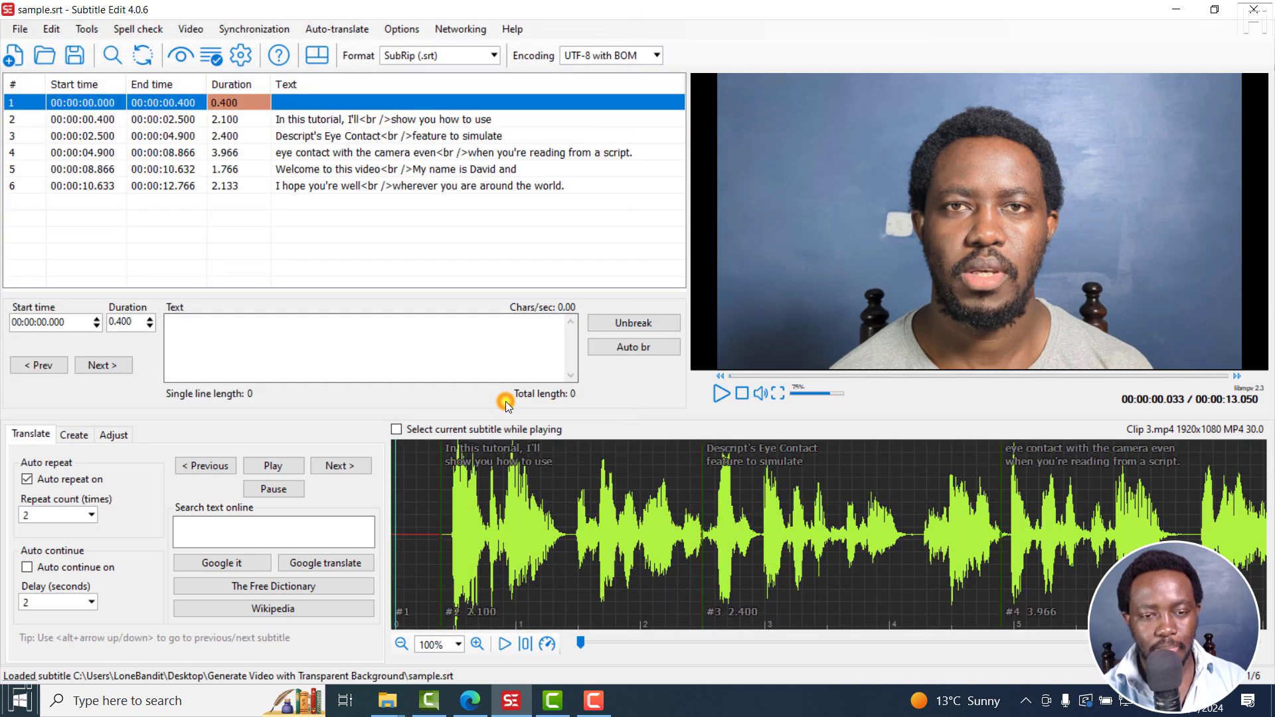
# - Set subtitle 3, 'Descript's Eye Contact', to Top/center alignment
pyautogui.click(345, 136)
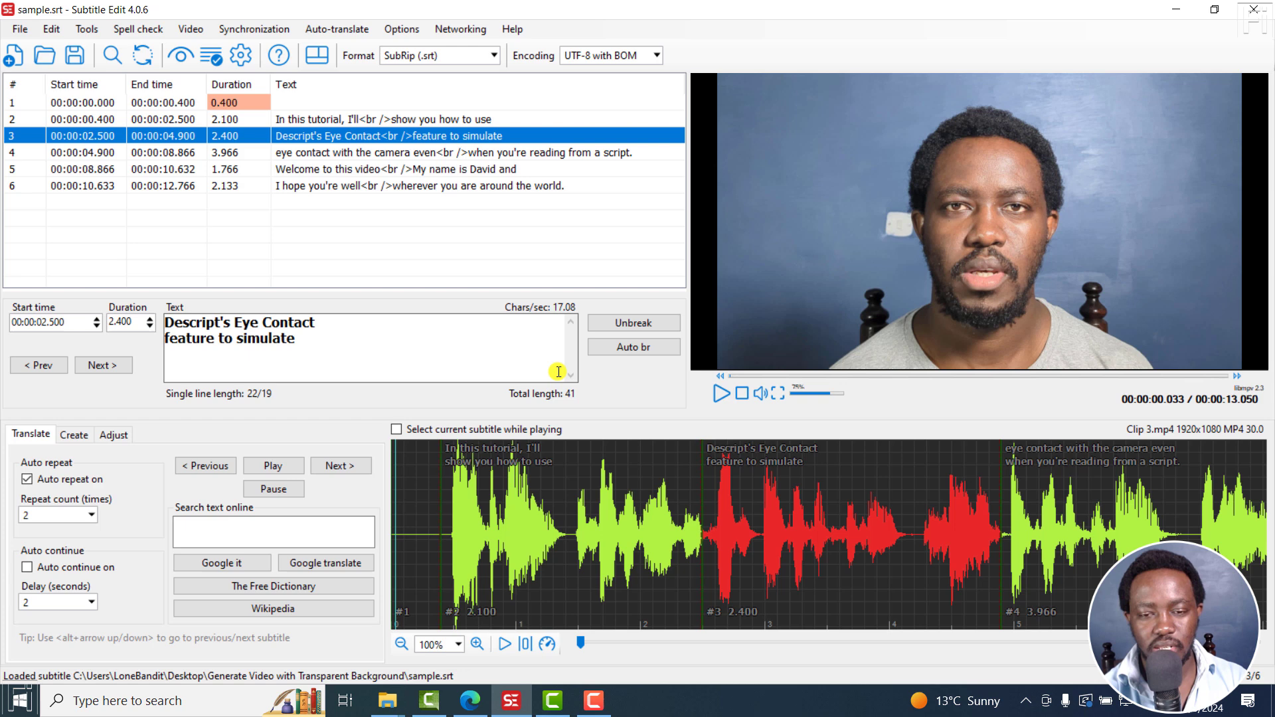
pyautogui.doubleClick(307, 136)
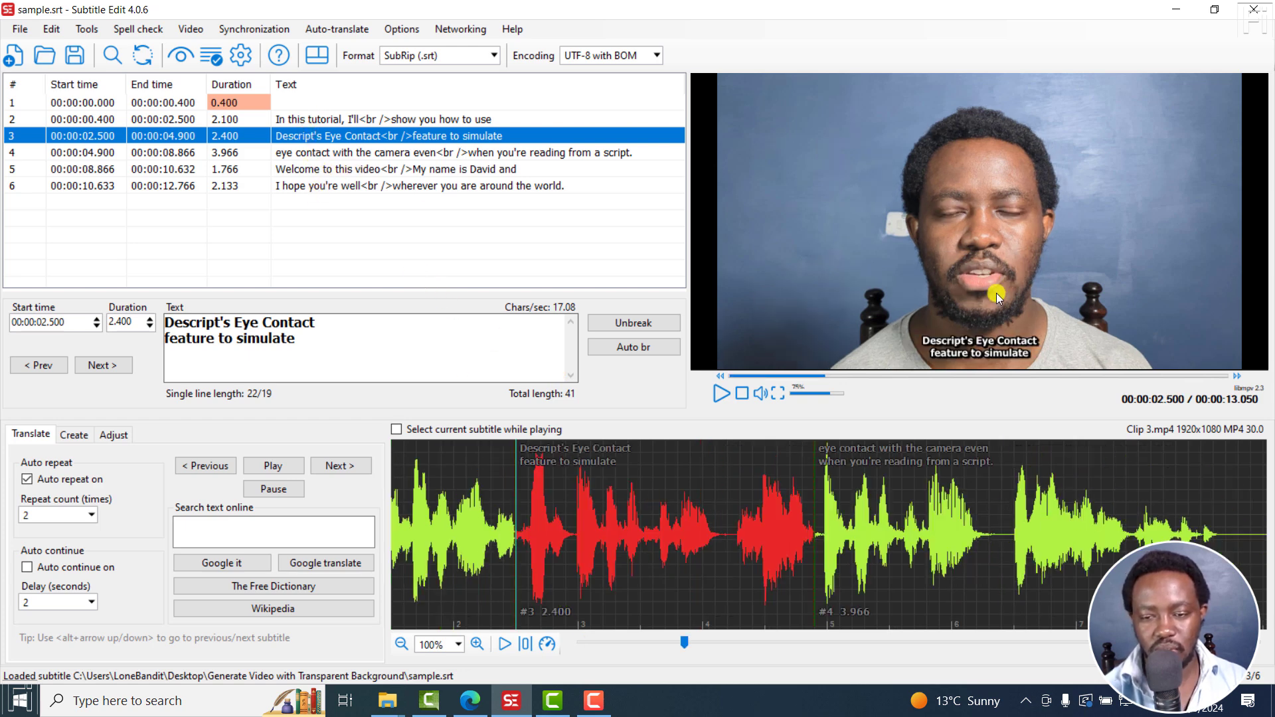
pyautogui.rightClick(324, 135)
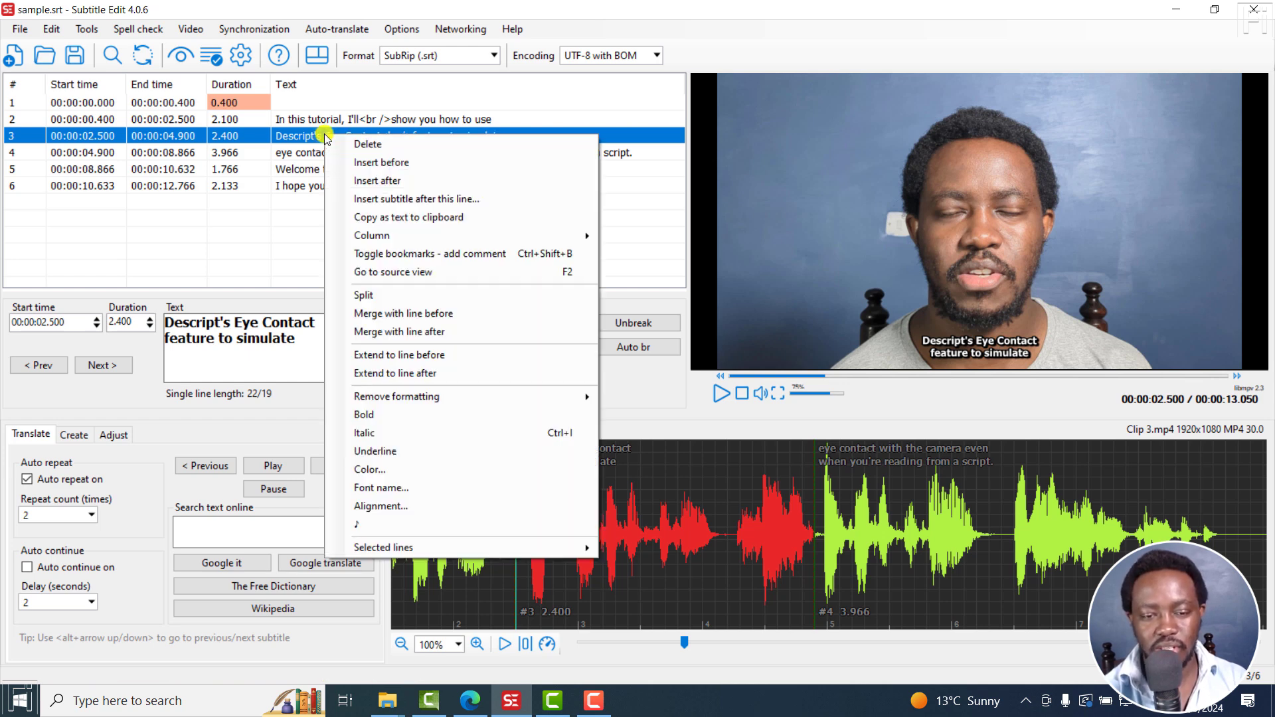
pyautogui.click(441, 506)
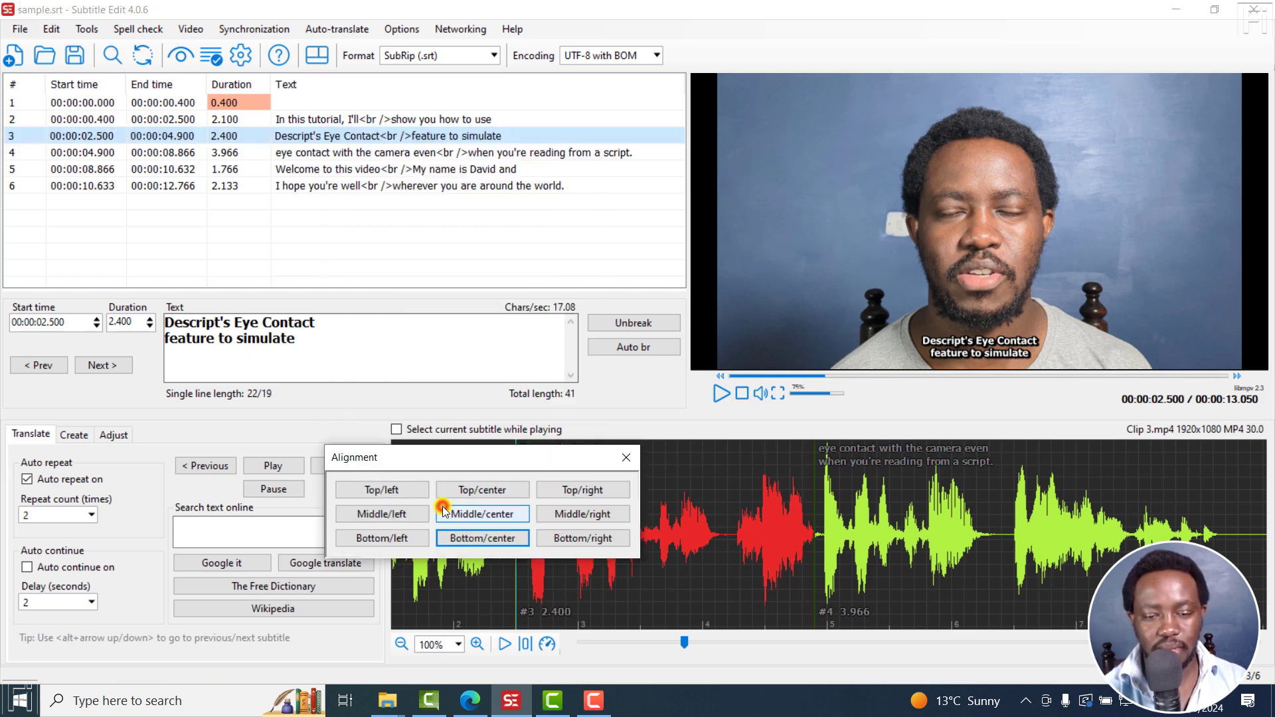
pyautogui.click(481, 490)
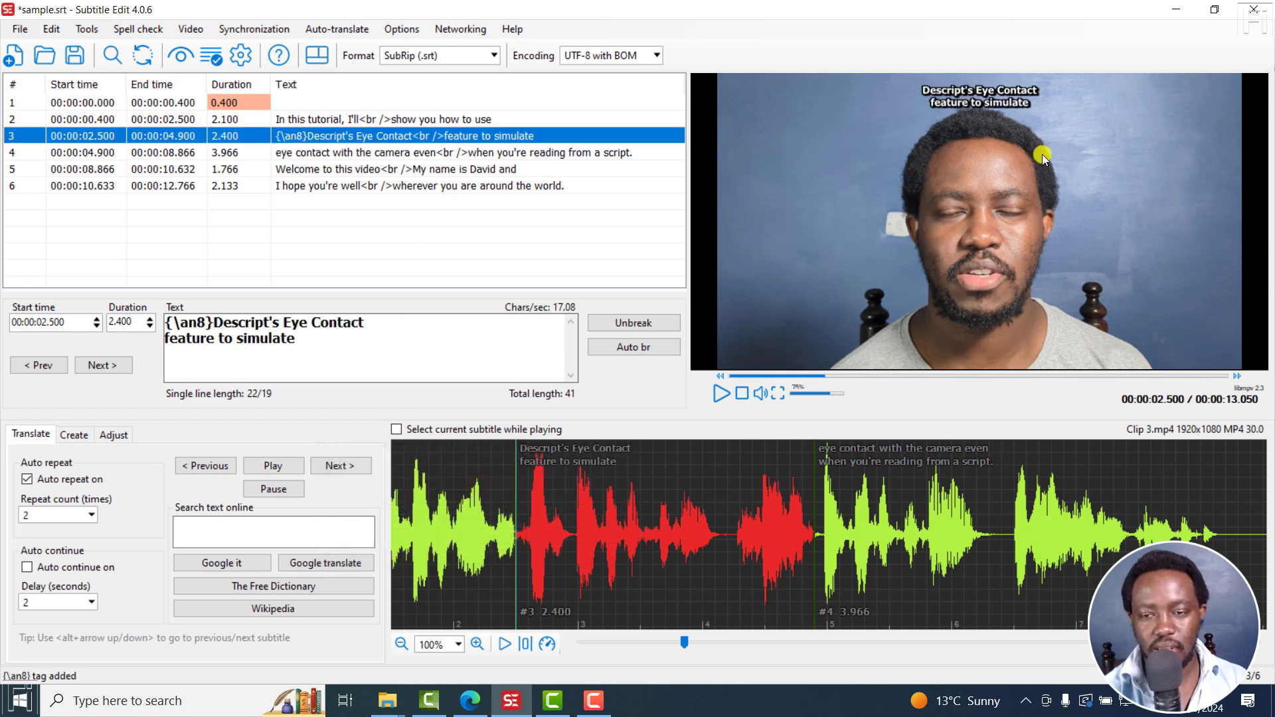
# - Set subtitle 5, the Welcome line, to Top/center and play it to confirm the top placement
pyautogui.click(338, 172)
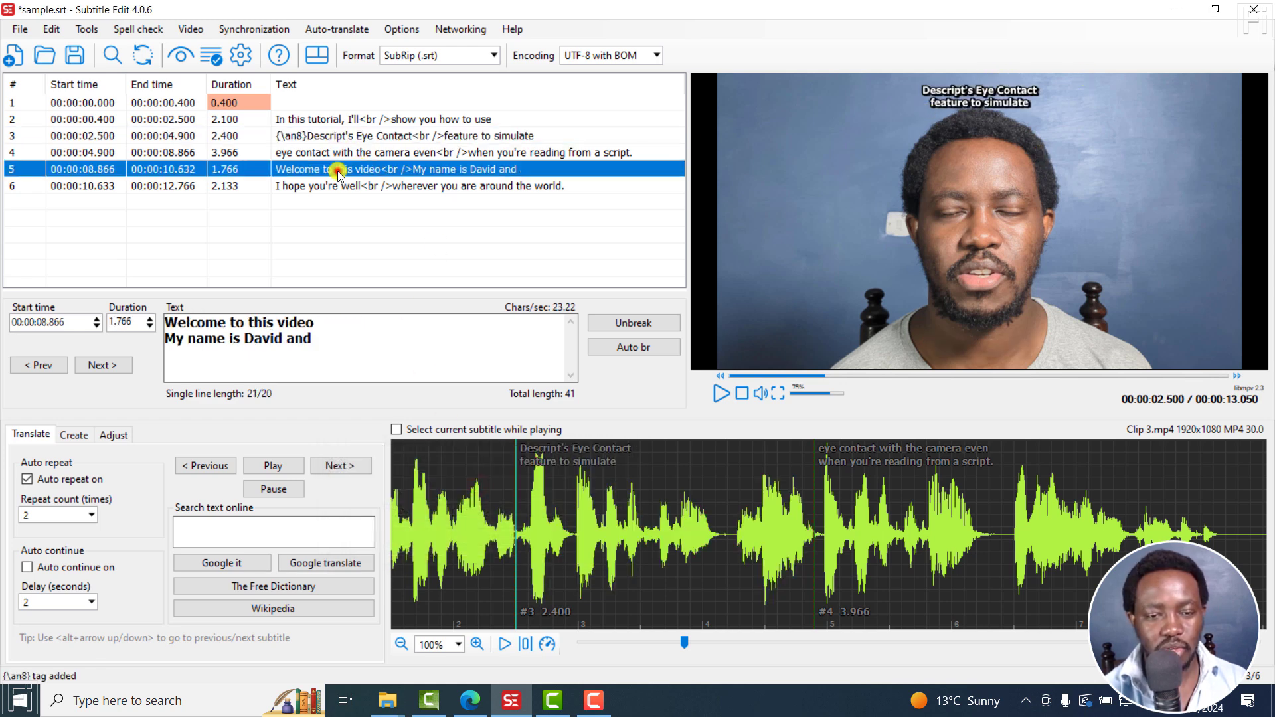
pyautogui.rightClick(338, 172)
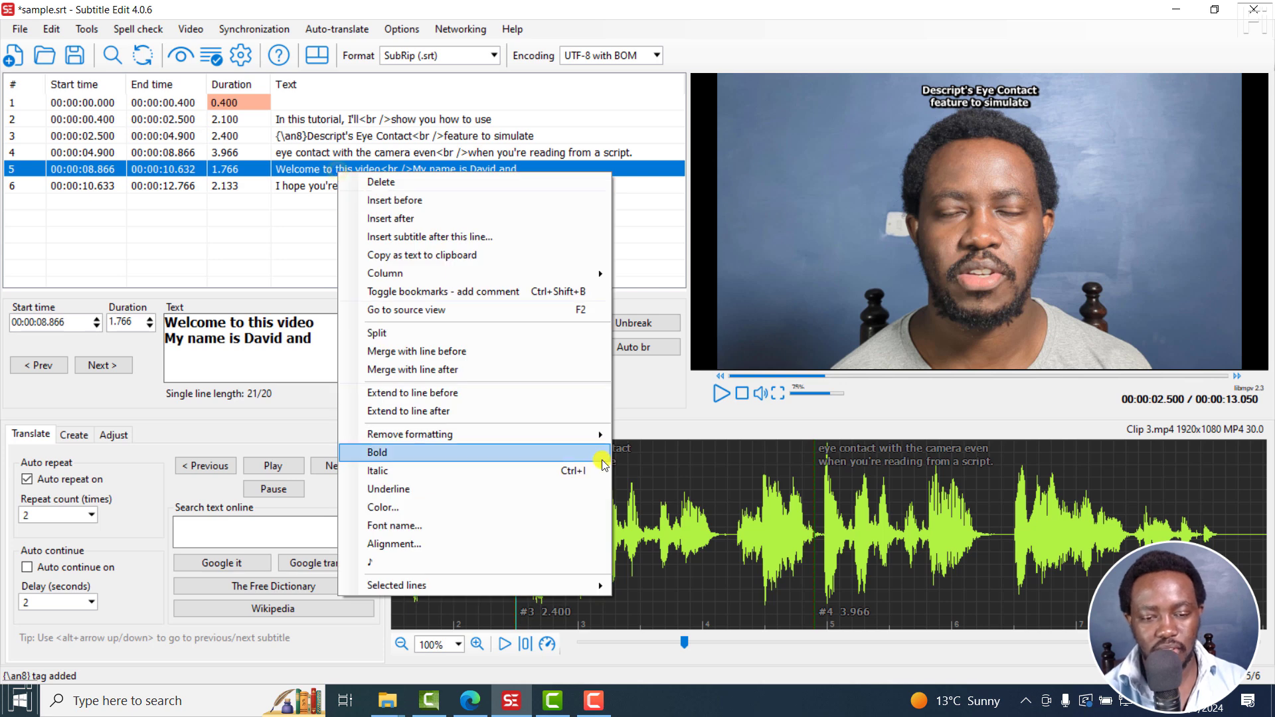
pyautogui.click(457, 545)
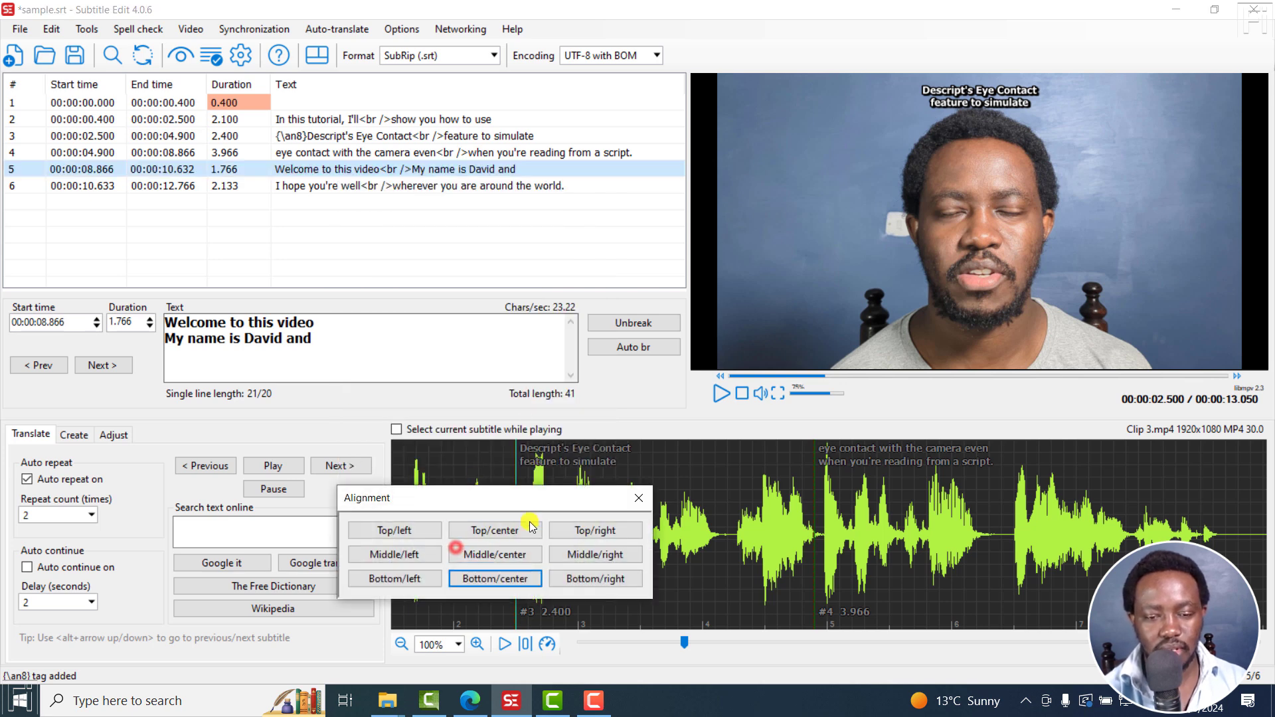
pyautogui.click(489, 528)
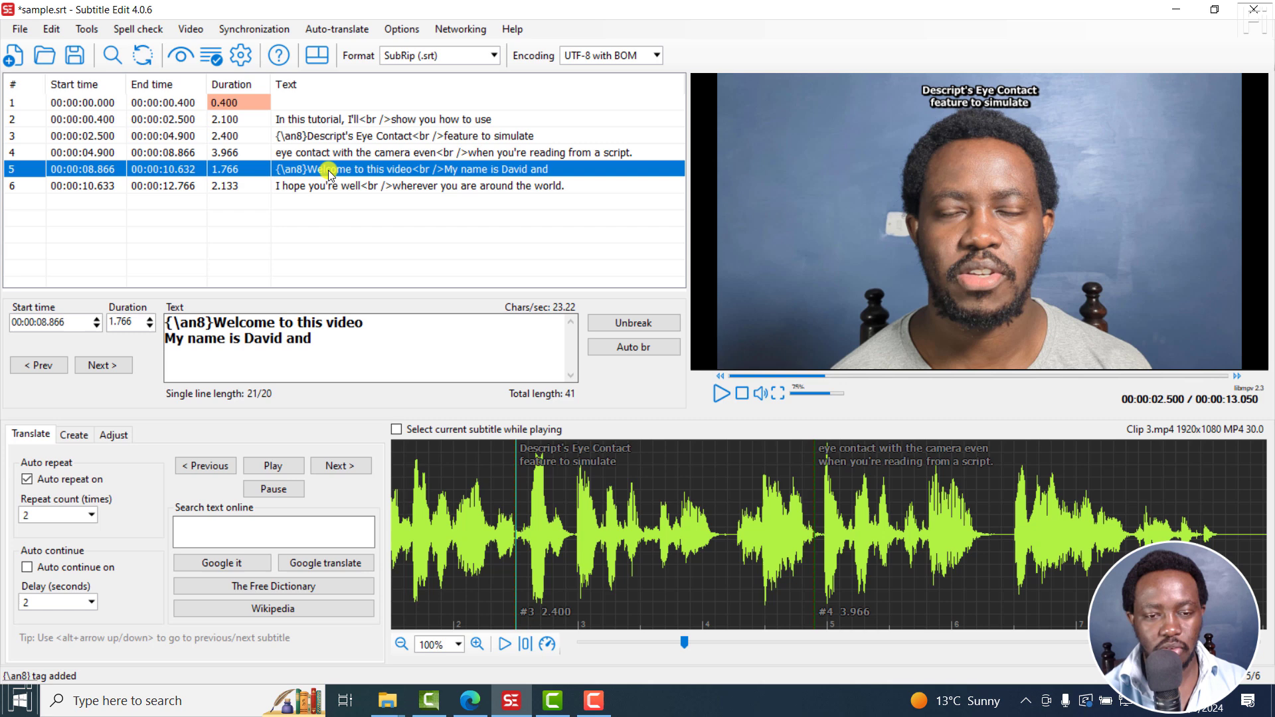
pyautogui.doubleClick(321, 172)
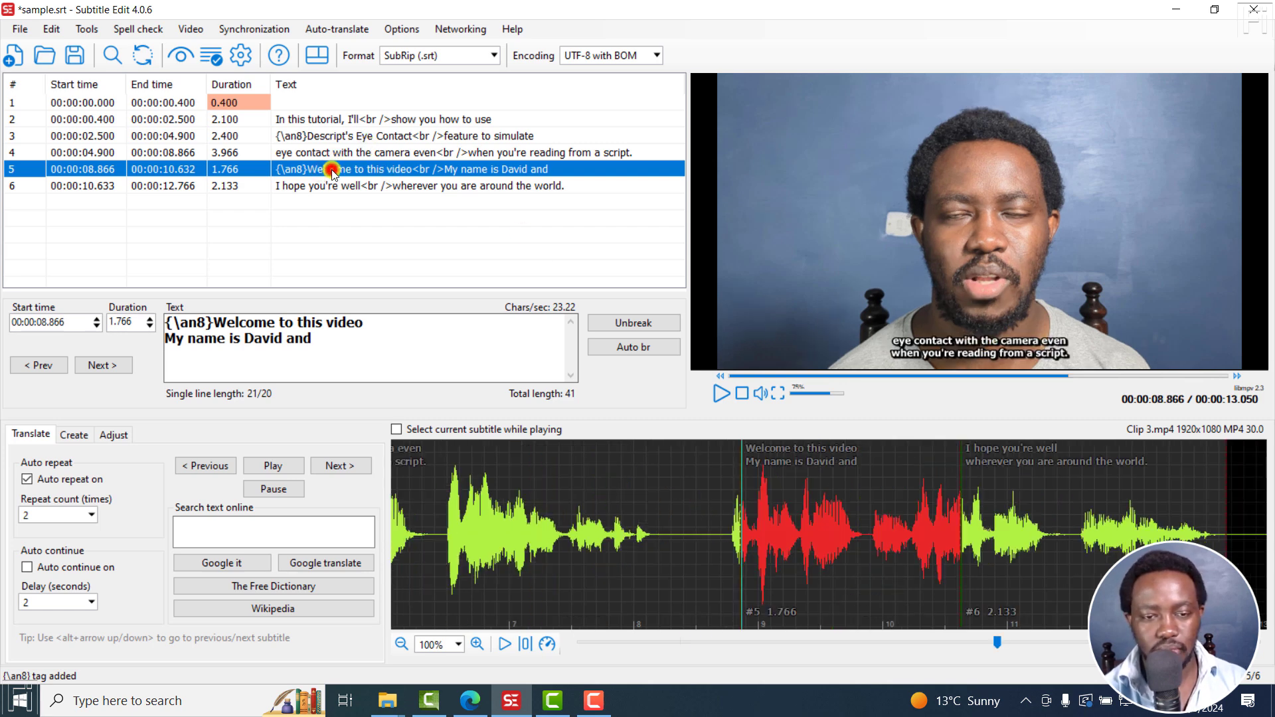
pyautogui.click(748, 336)
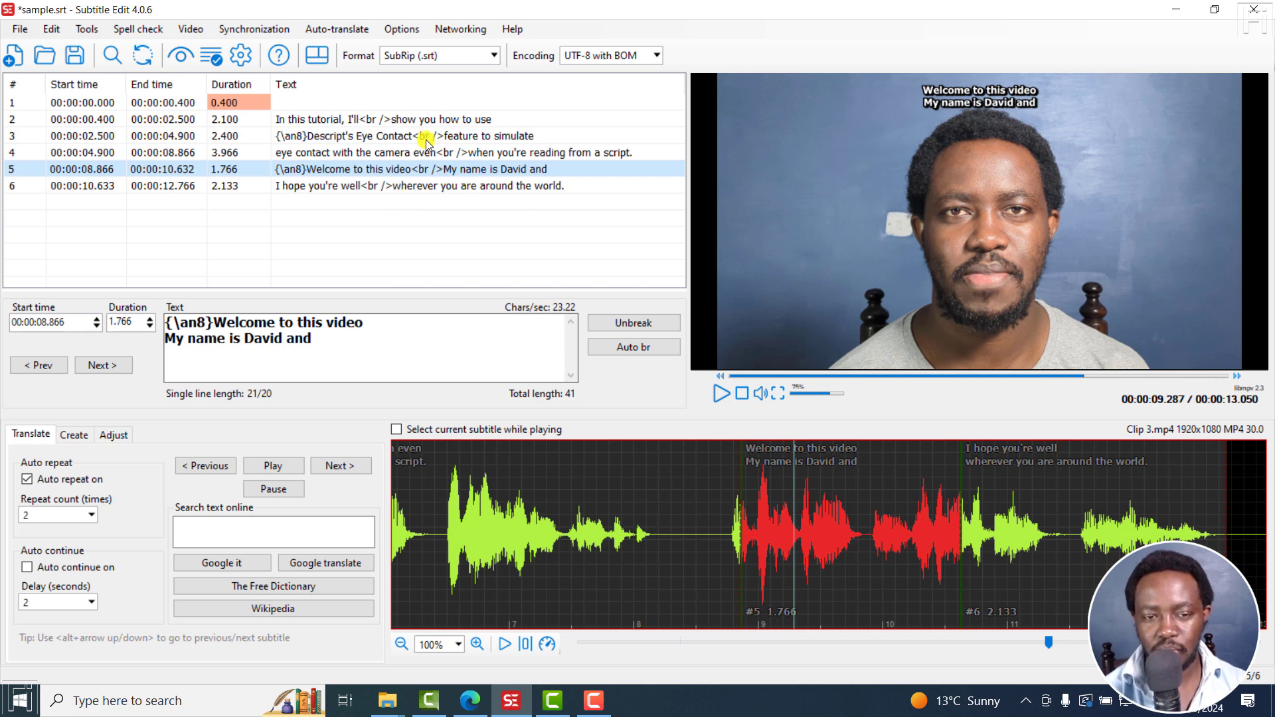
# - Select only subtitles 3 and 5 and bring up the Generate transparent video with subtitles settings
pyautogui.click(389, 140)
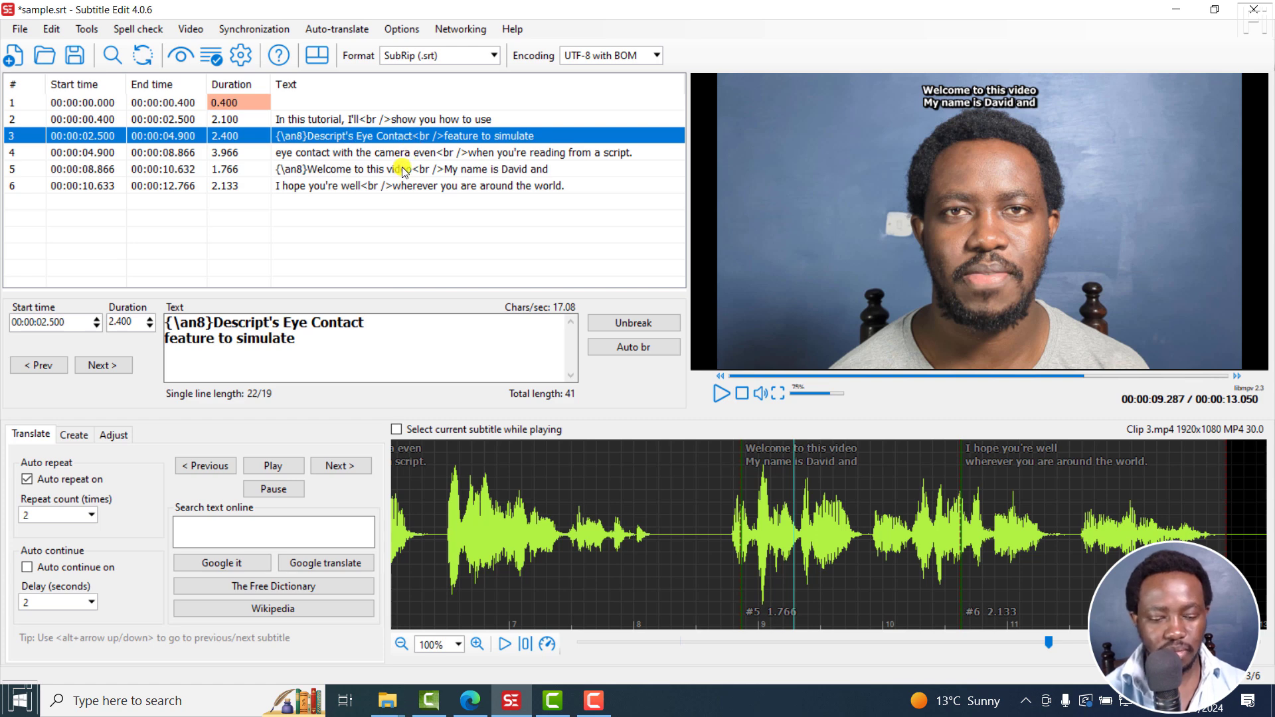
pyautogui.keyDown('shift'); pyautogui.click(362, 171); pyautogui.keyUp('shift')
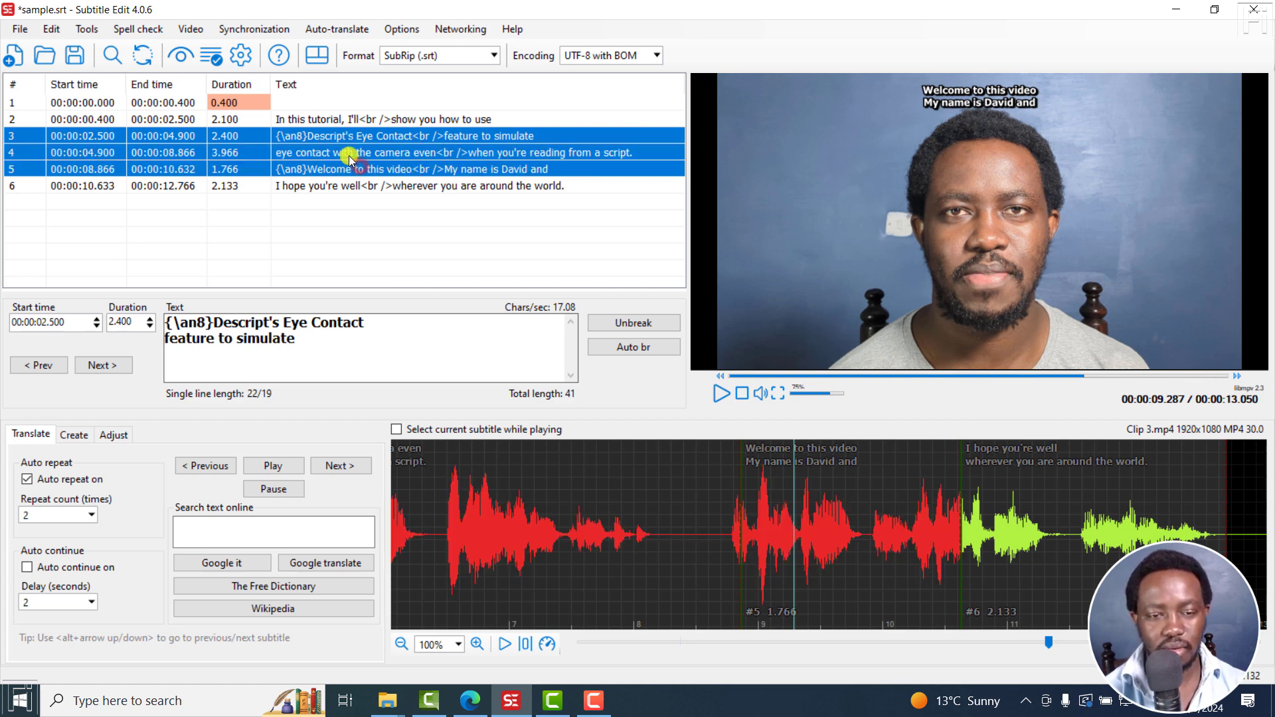
pyautogui.click(336, 152)
pyautogui.click(311, 139)
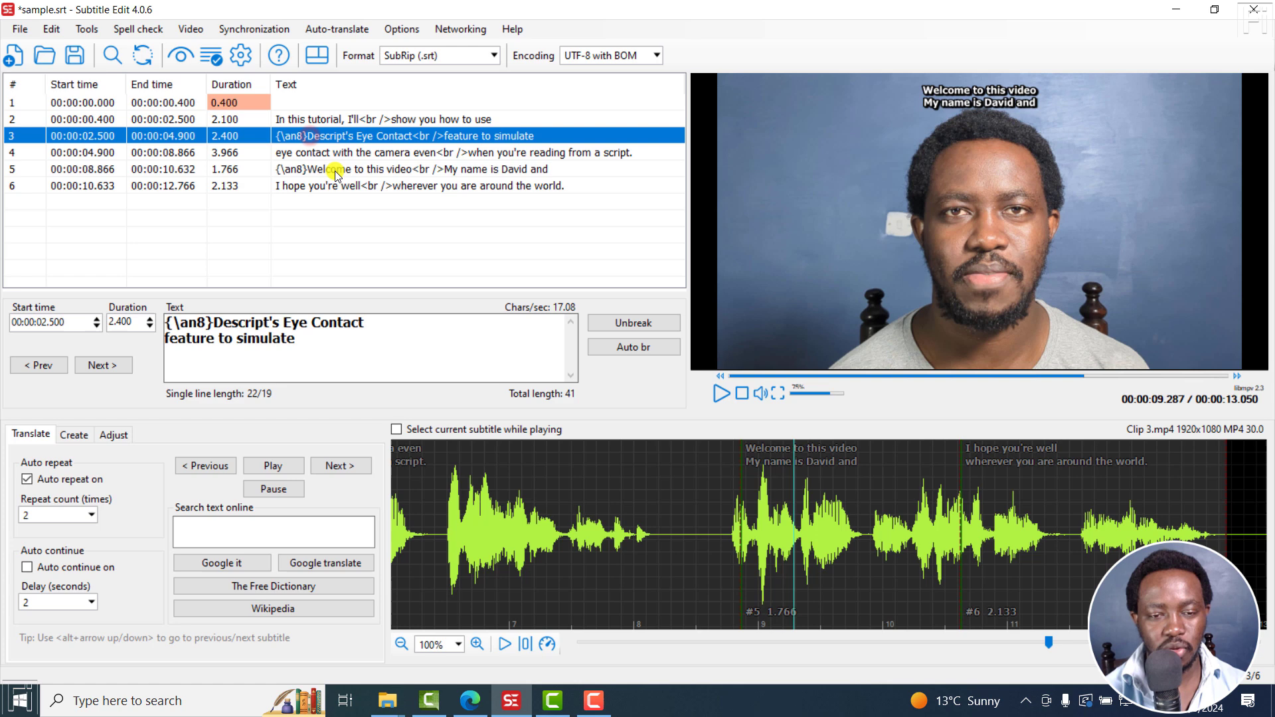
pyautogui.keyDown('ctrl'); pyautogui.click(335, 169); pyautogui.keyUp('ctrl')
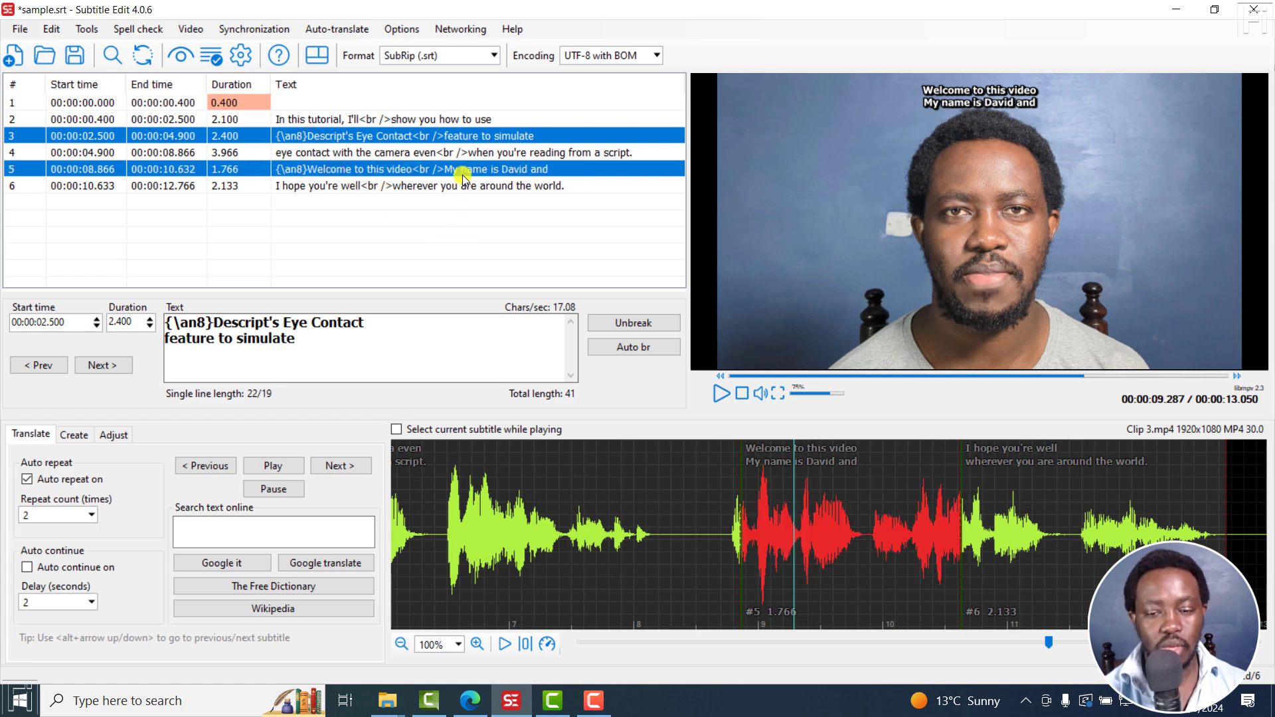
pyautogui.click(190, 32)
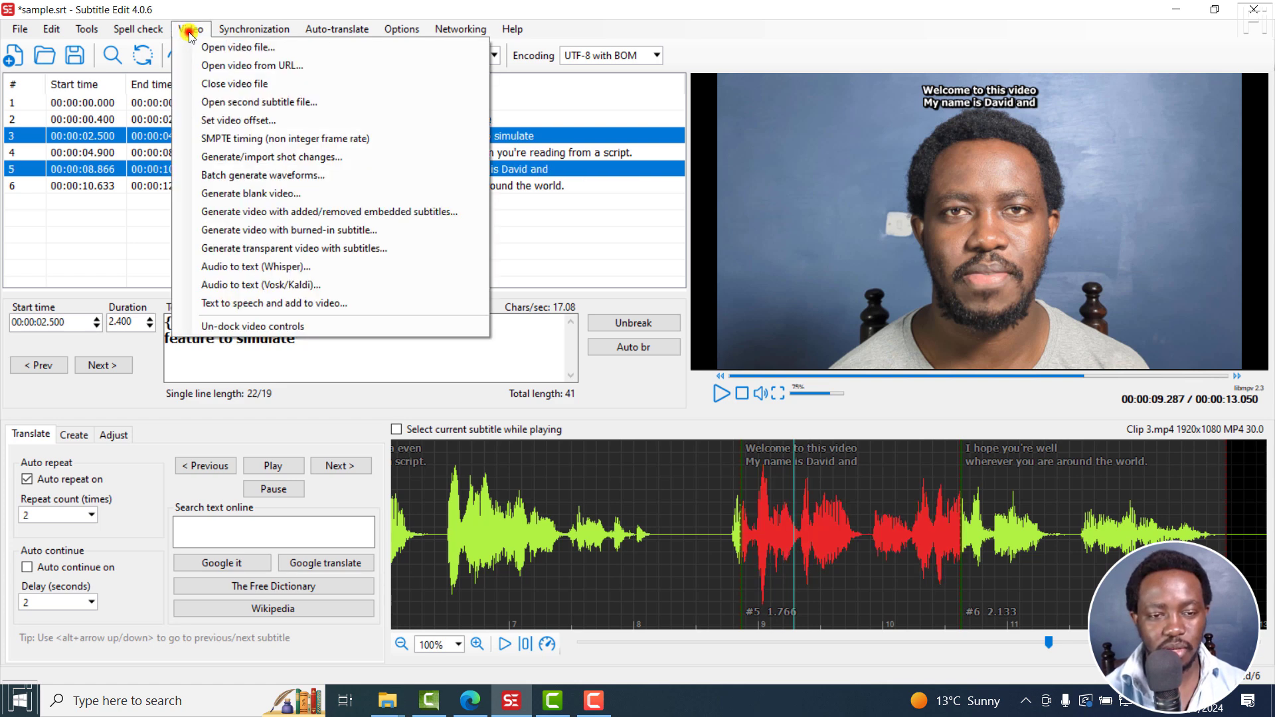
pyautogui.click(287, 249)
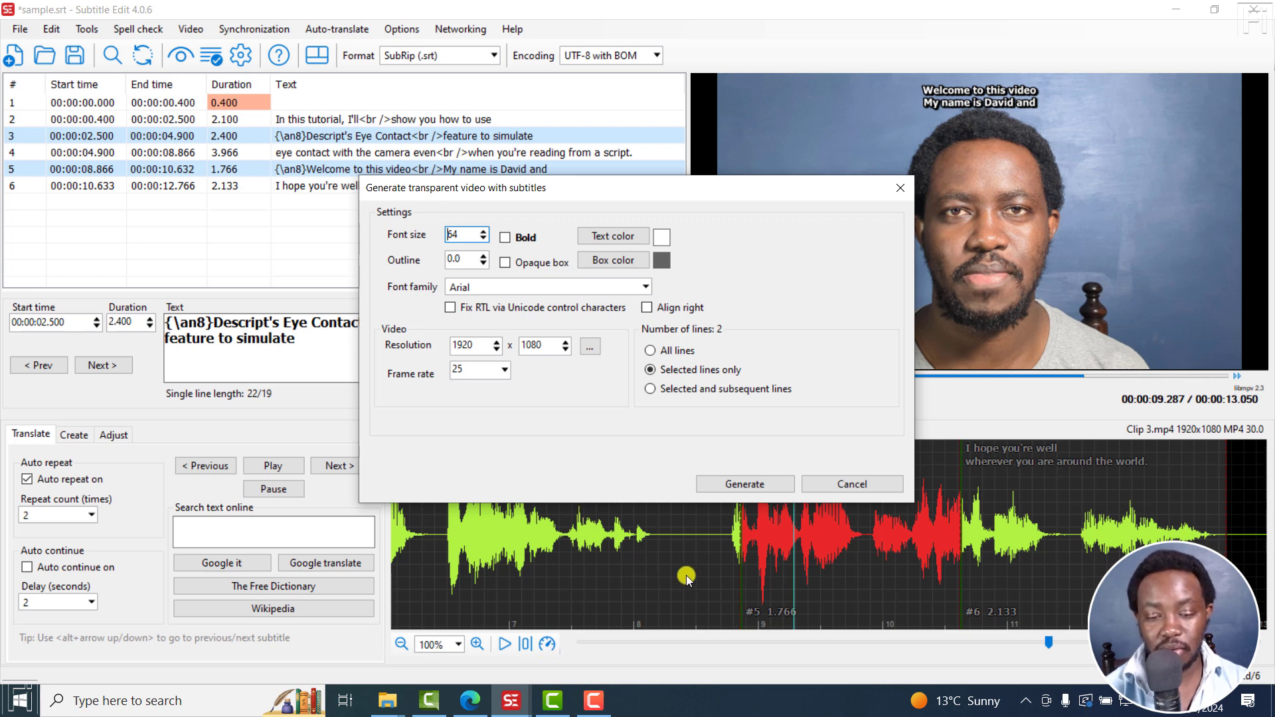
pyautogui.click(558, 705)
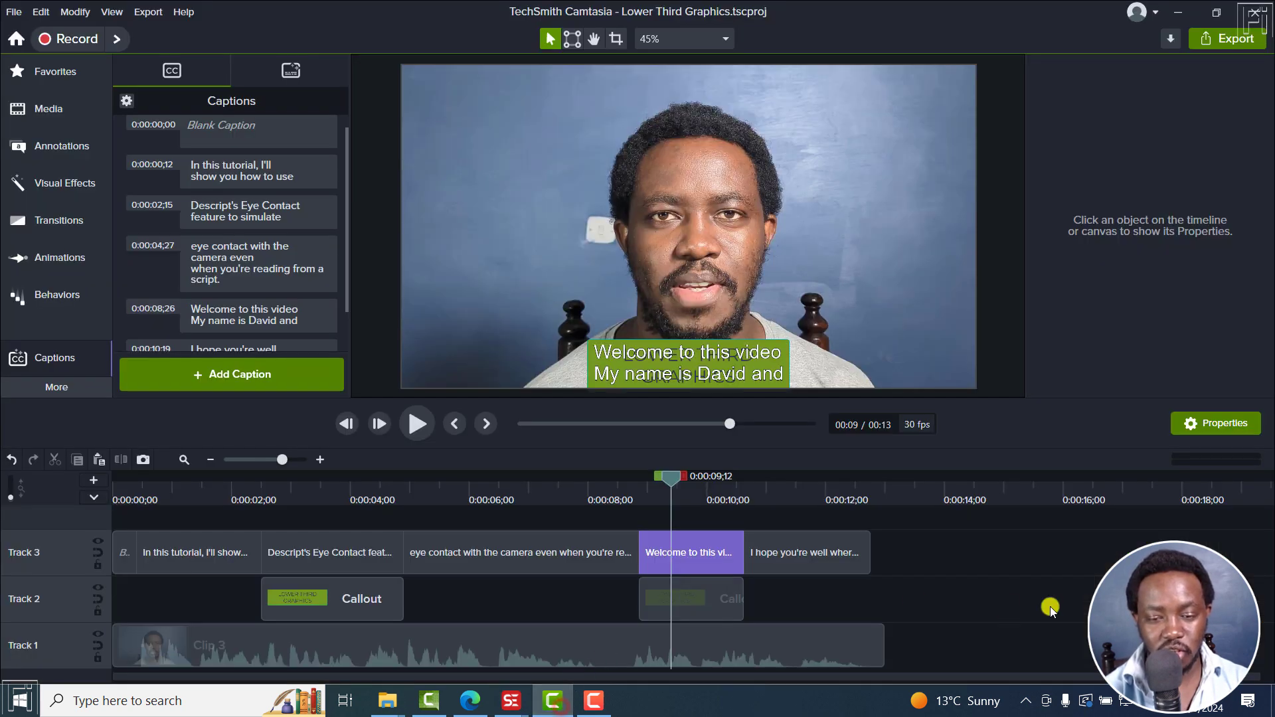
pyautogui.click(922, 544)
pyautogui.click(812, 555)
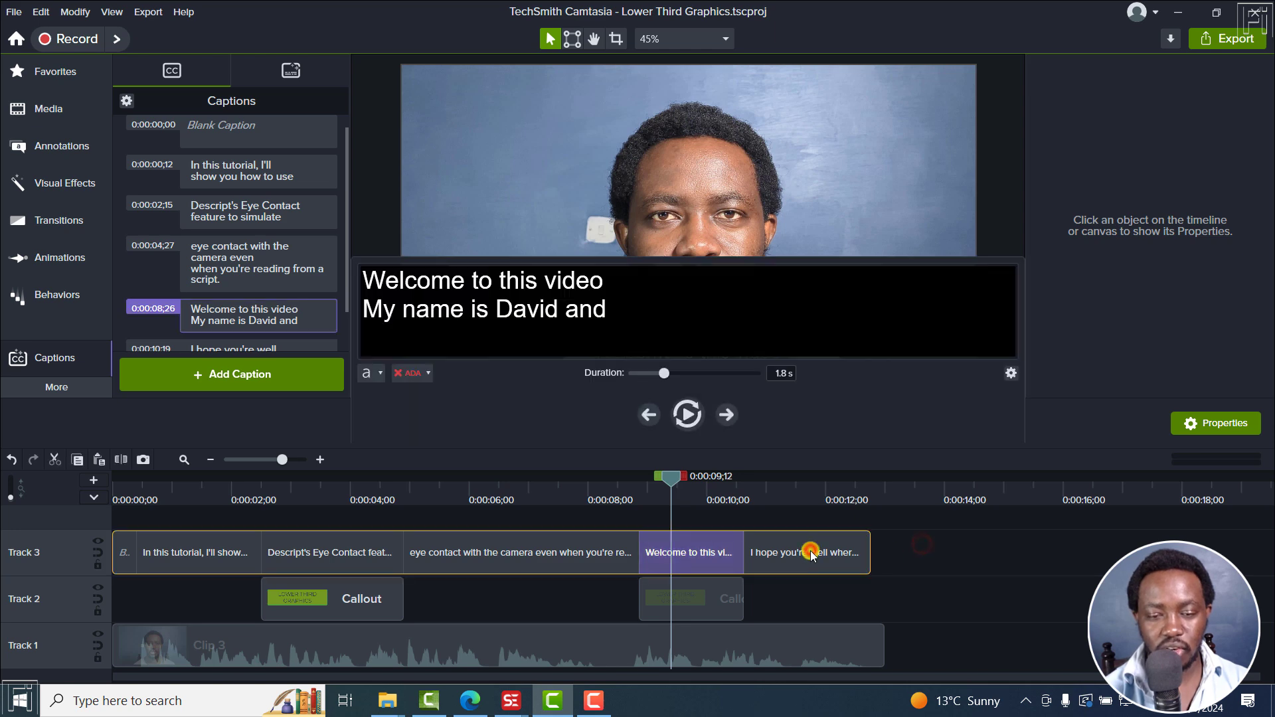
pyautogui.click(380, 376)
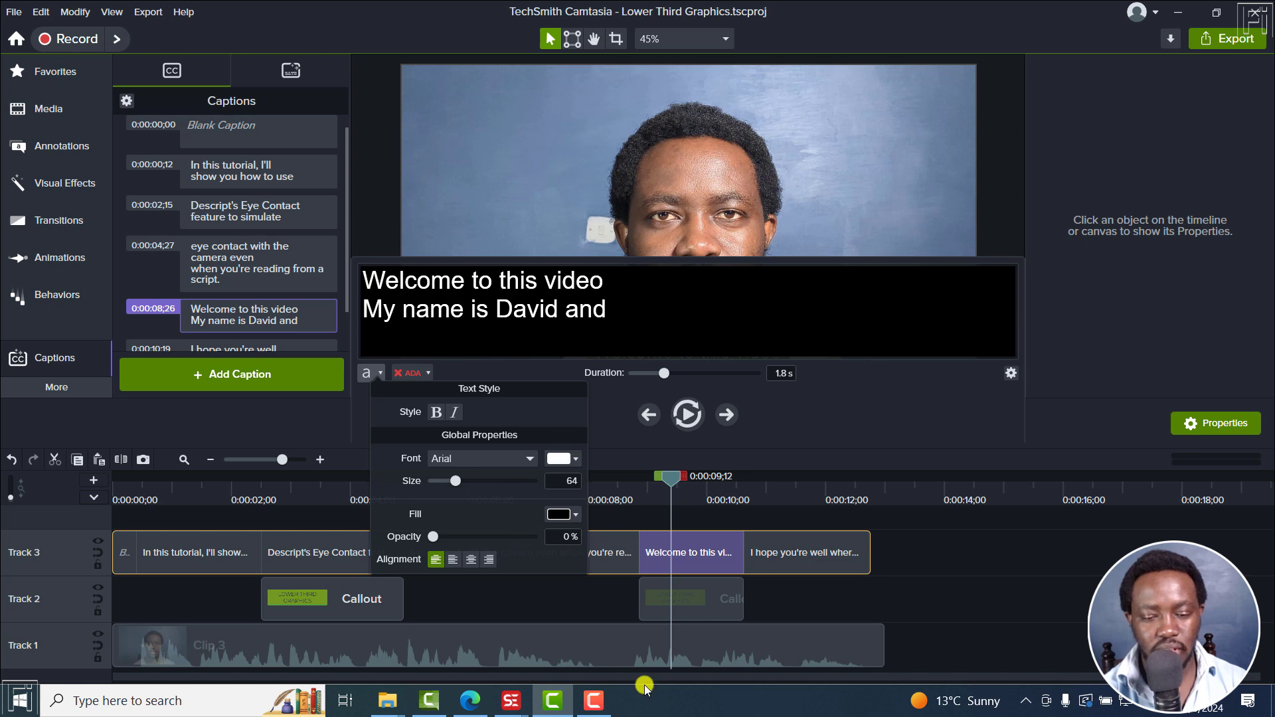
pyautogui.moveTo(523, 703)
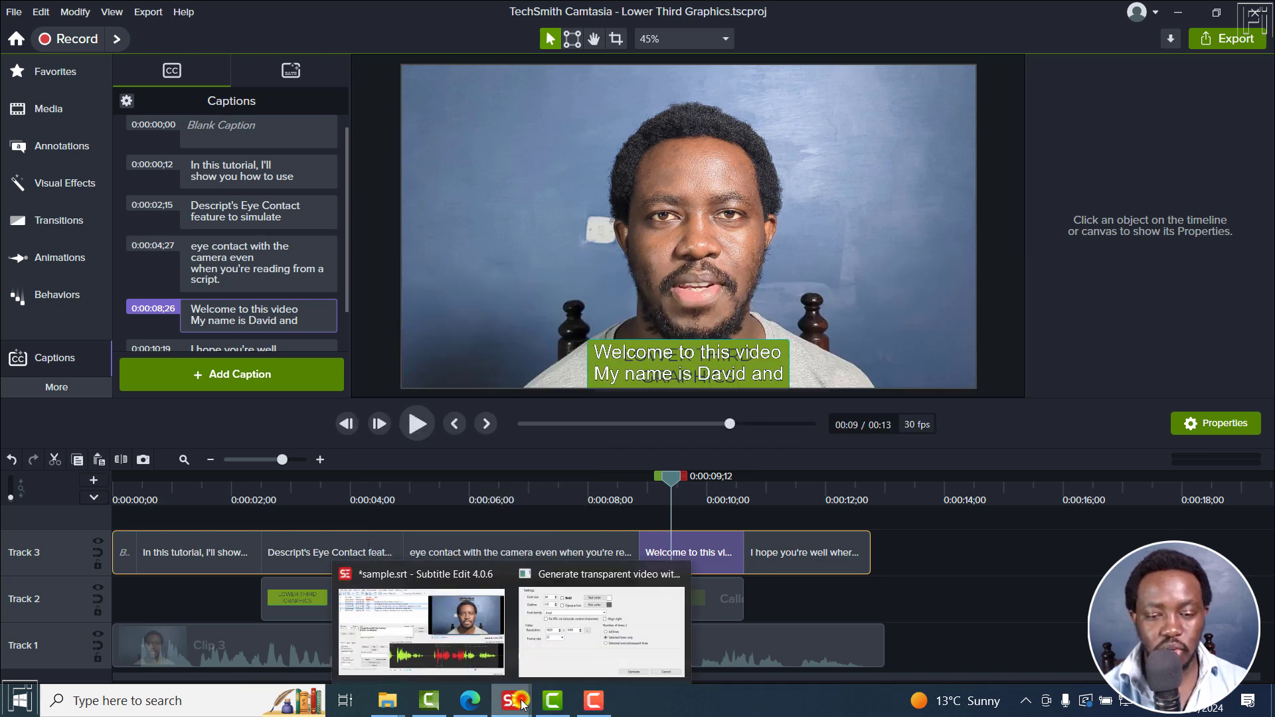
# - Generate a selected-lines-only transparent video saved as sample_transparent-subs_1920x1080.mp4, then show its folder
pyautogui.click(604, 635)
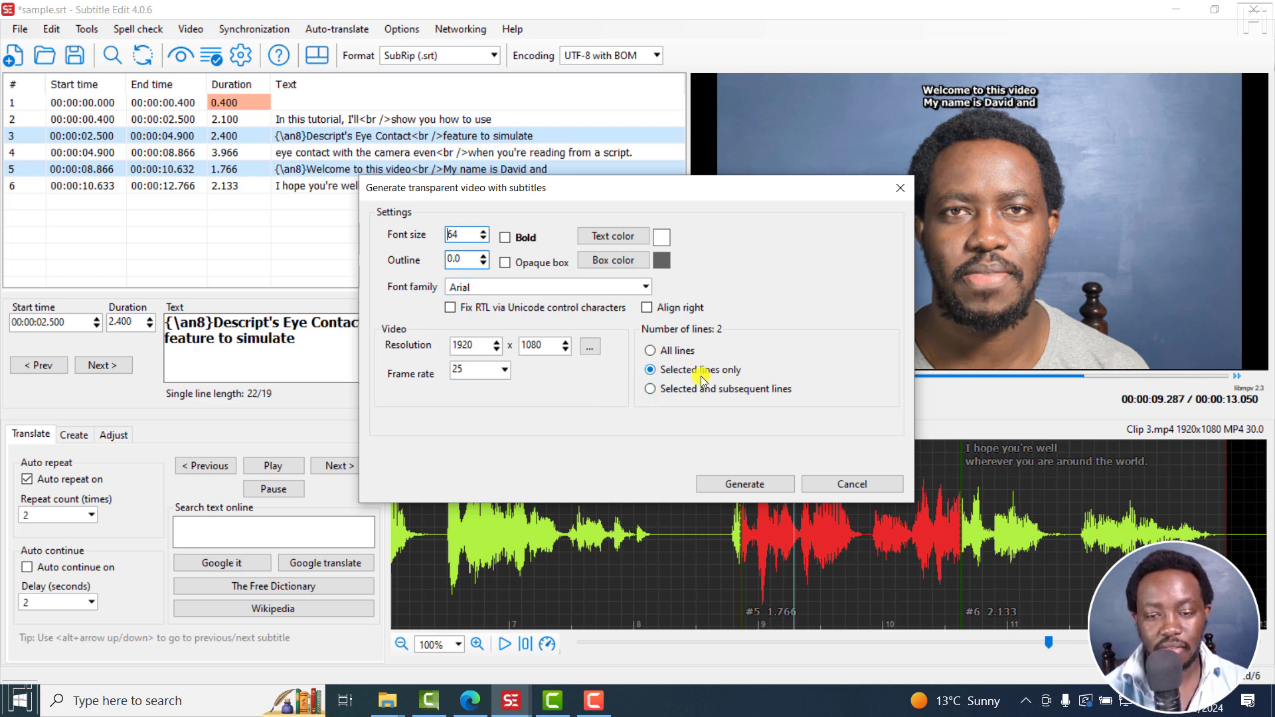
pyautogui.click(650, 370)
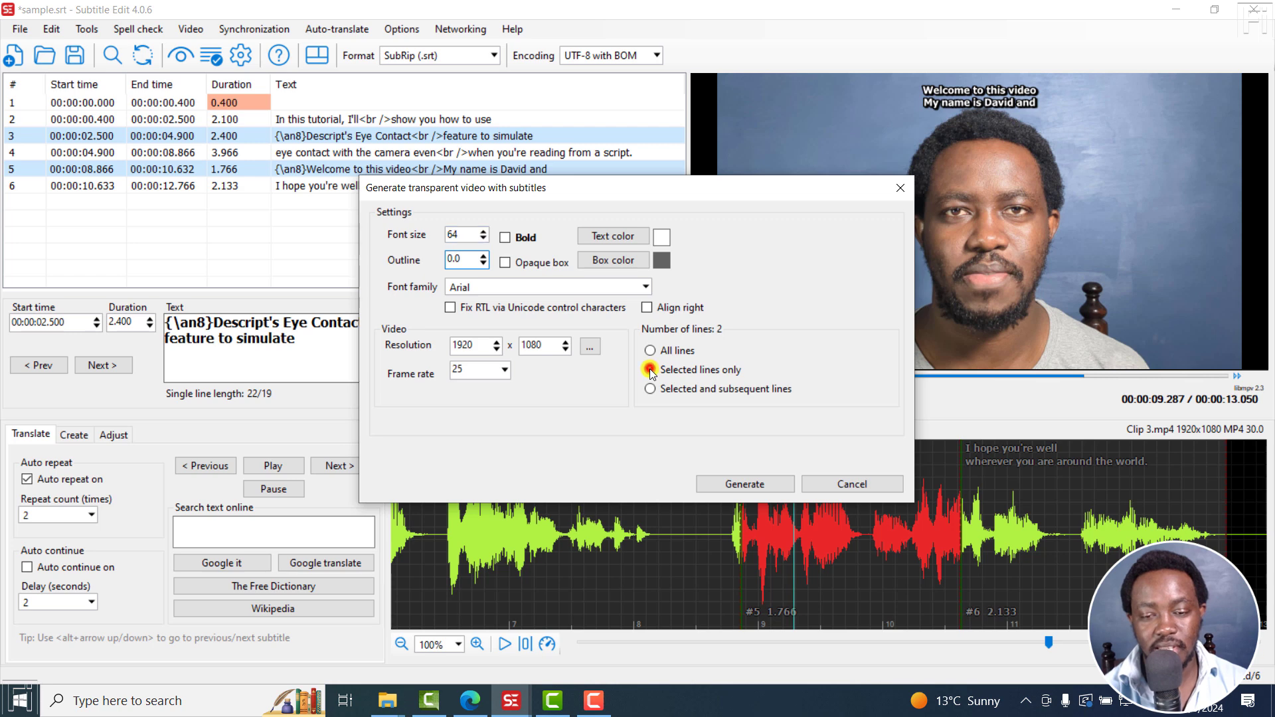
pyautogui.click(731, 486)
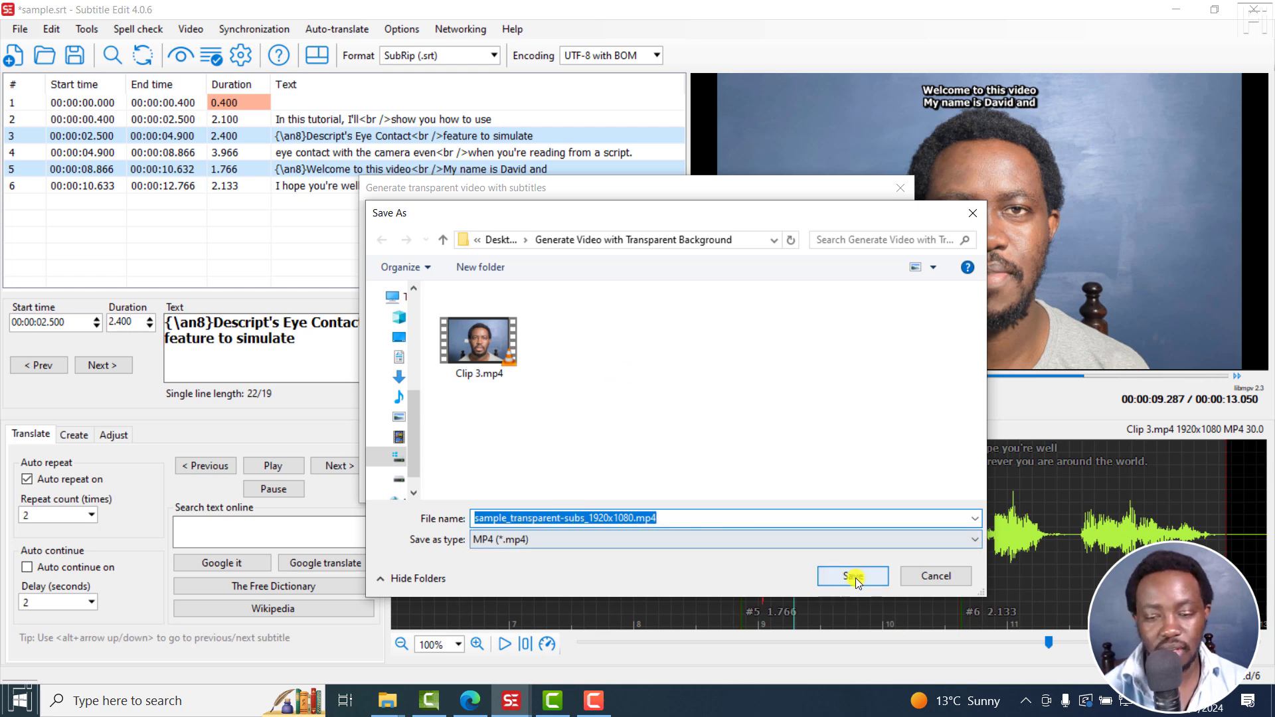
pyautogui.click(838, 579)
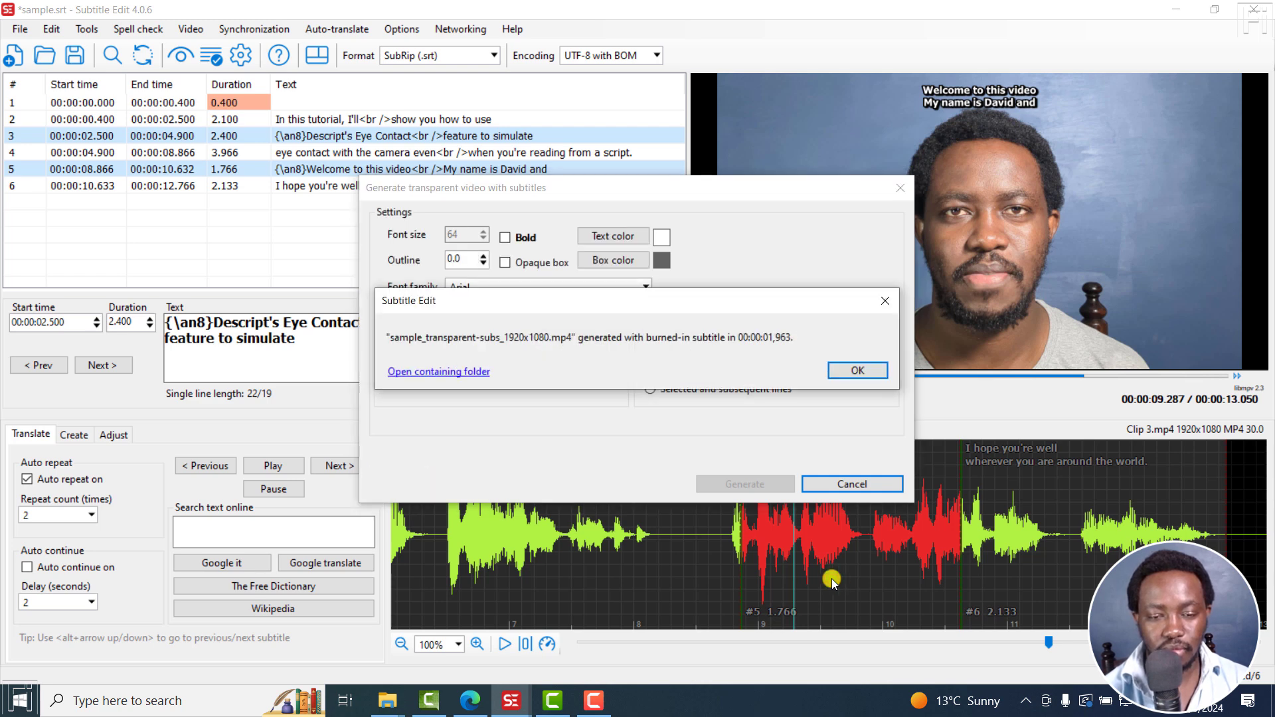
pyautogui.click(421, 373)
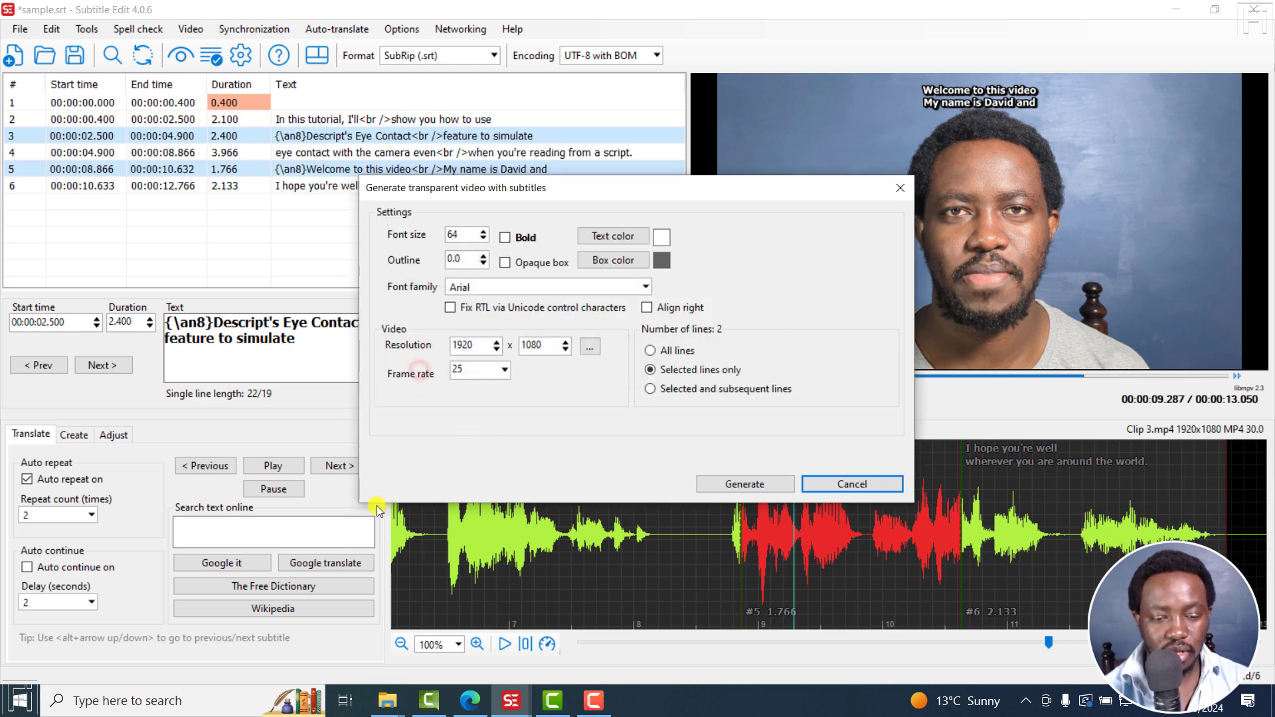
pyautogui.click(654, 628)
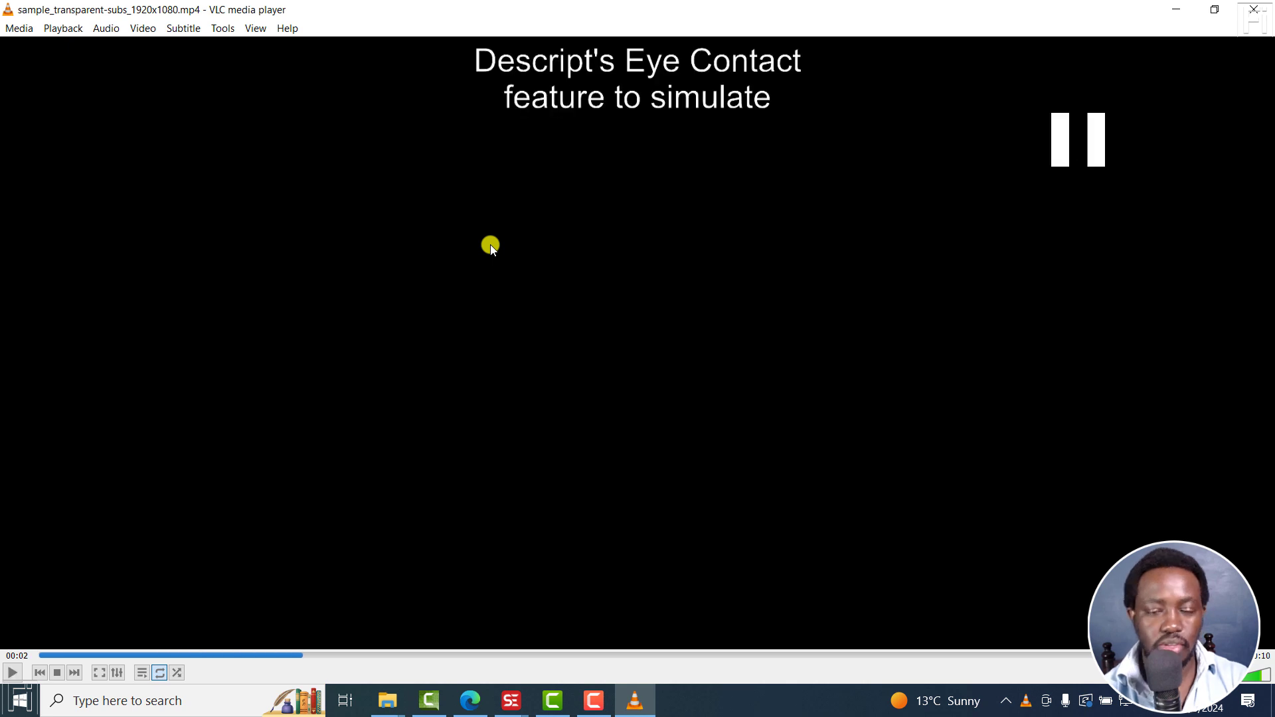
pyautogui.click(490, 244)
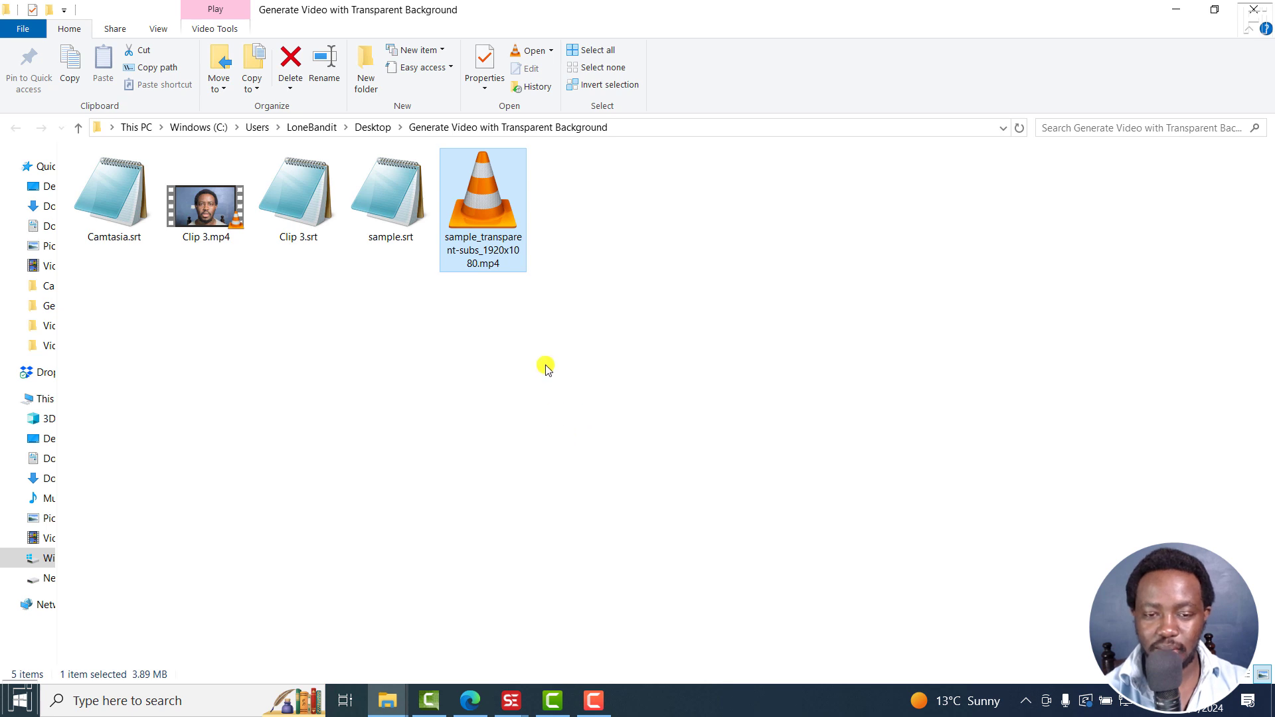
# - Pause the subtitle video in VLC and return to the transparent video generation settings
pyautogui.click(503, 341)
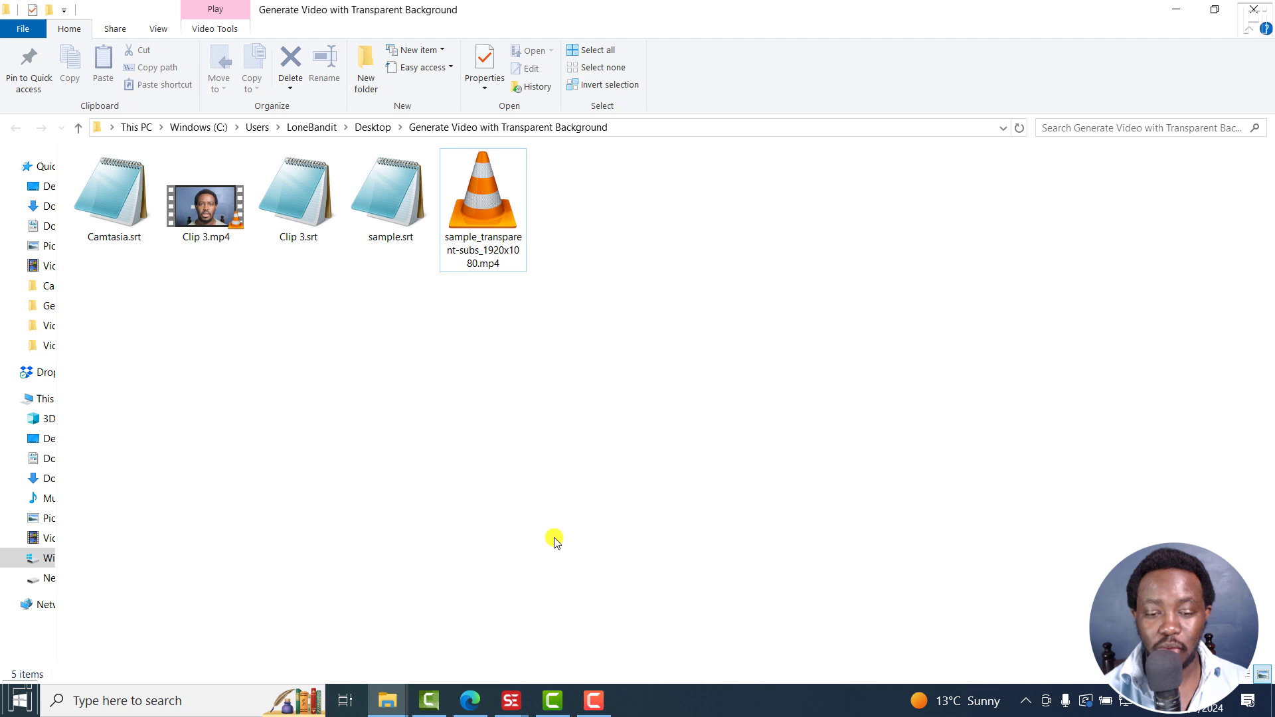
pyautogui.moveTo(513, 701)
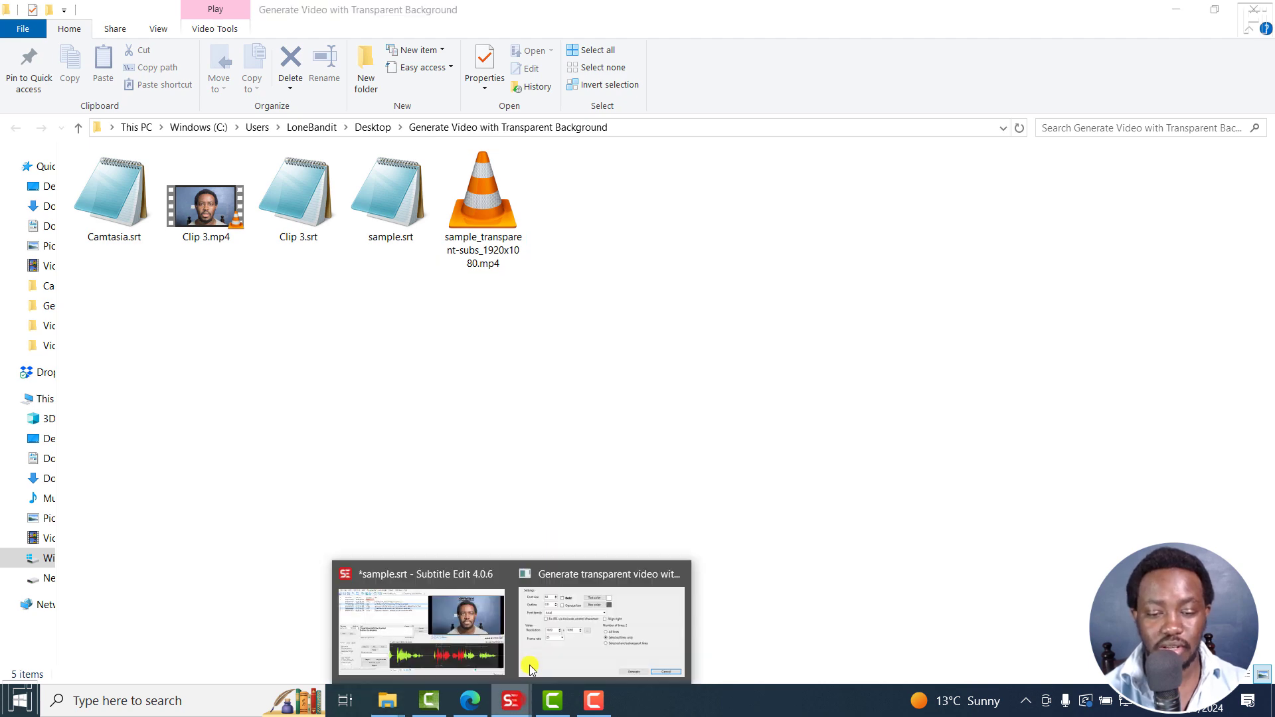
pyautogui.click(575, 624)
# - Generate the video again in mov format as sample_transparent-subs_1920x1080.mov
pyautogui.click(738, 483)
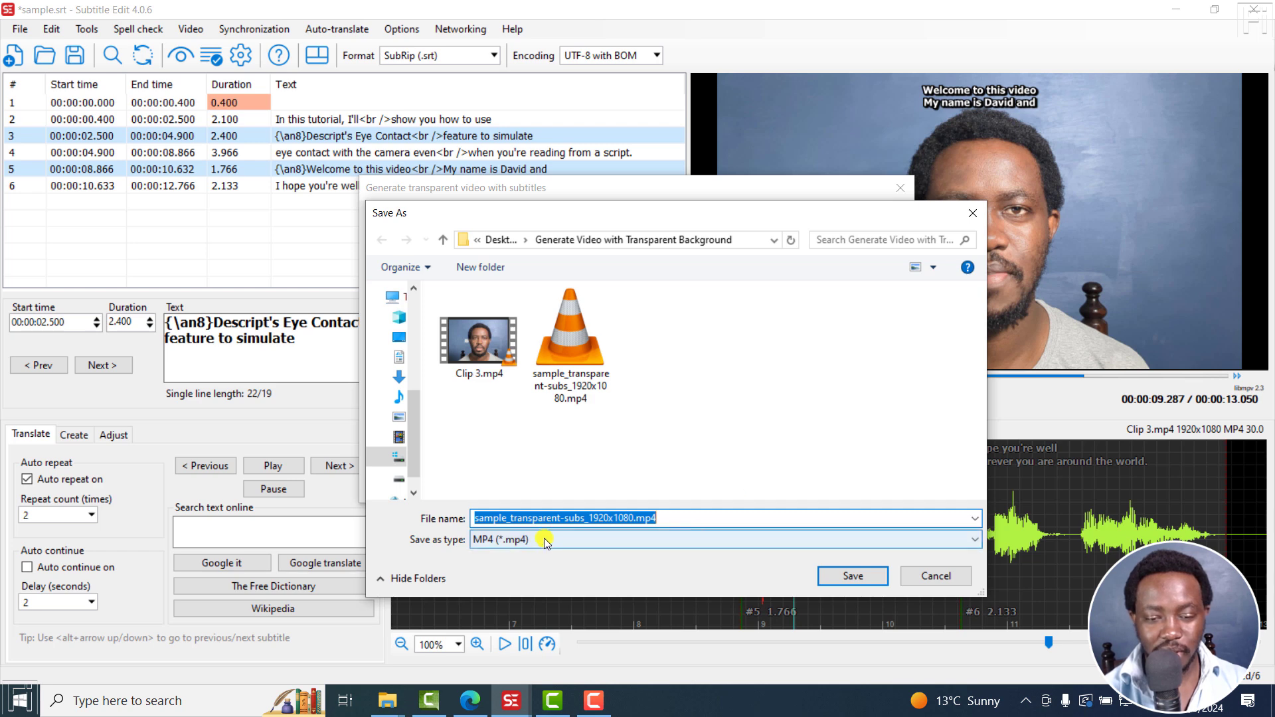
pyautogui.click(544, 540)
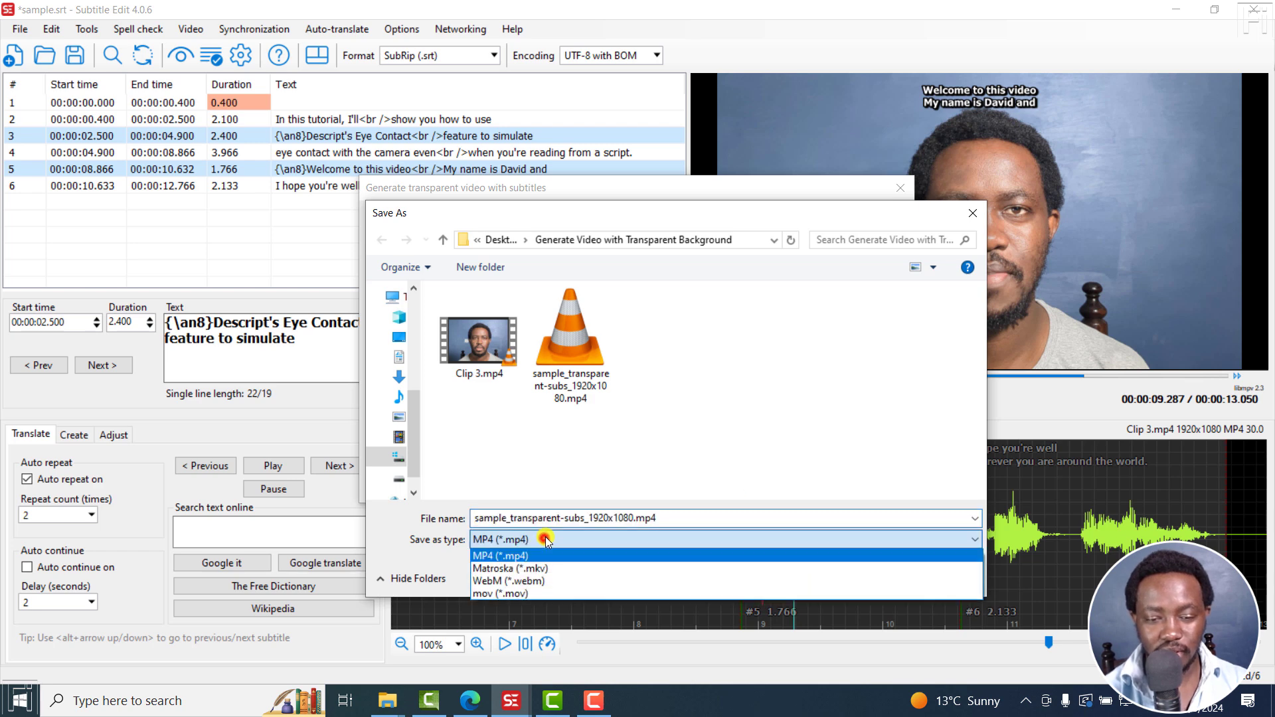
pyautogui.click(486, 594)
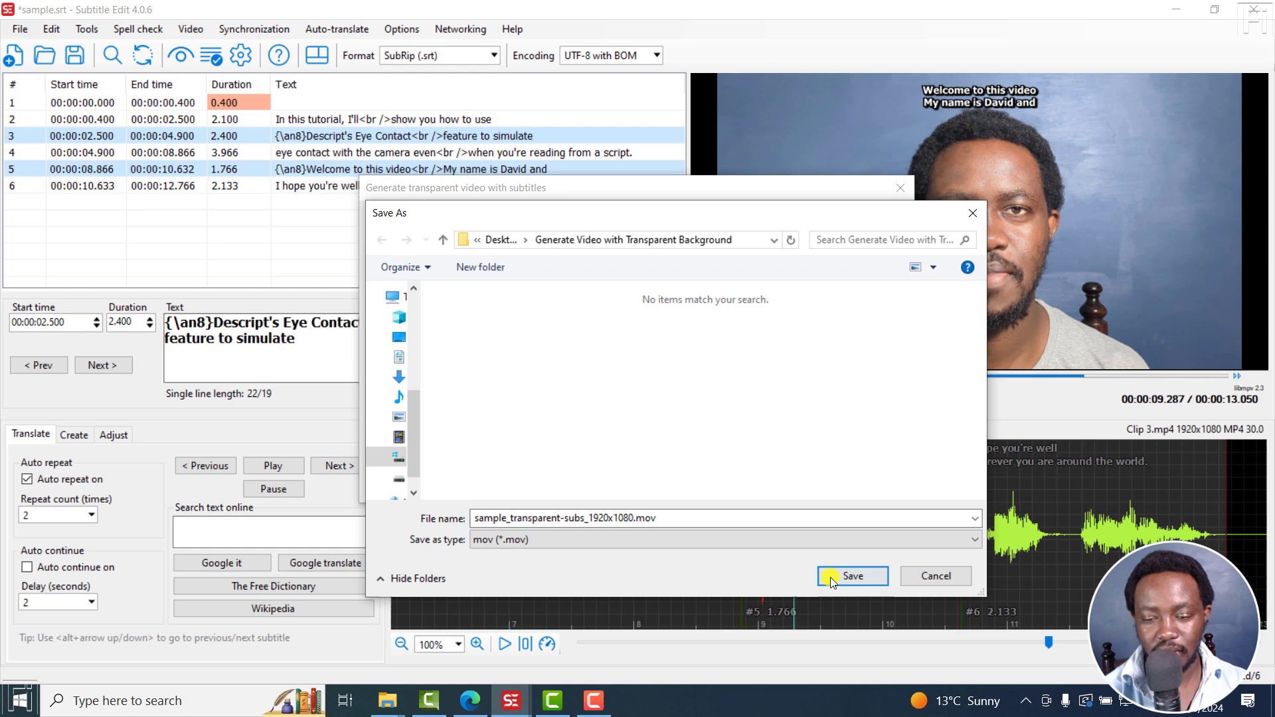
pyautogui.click(852, 581)
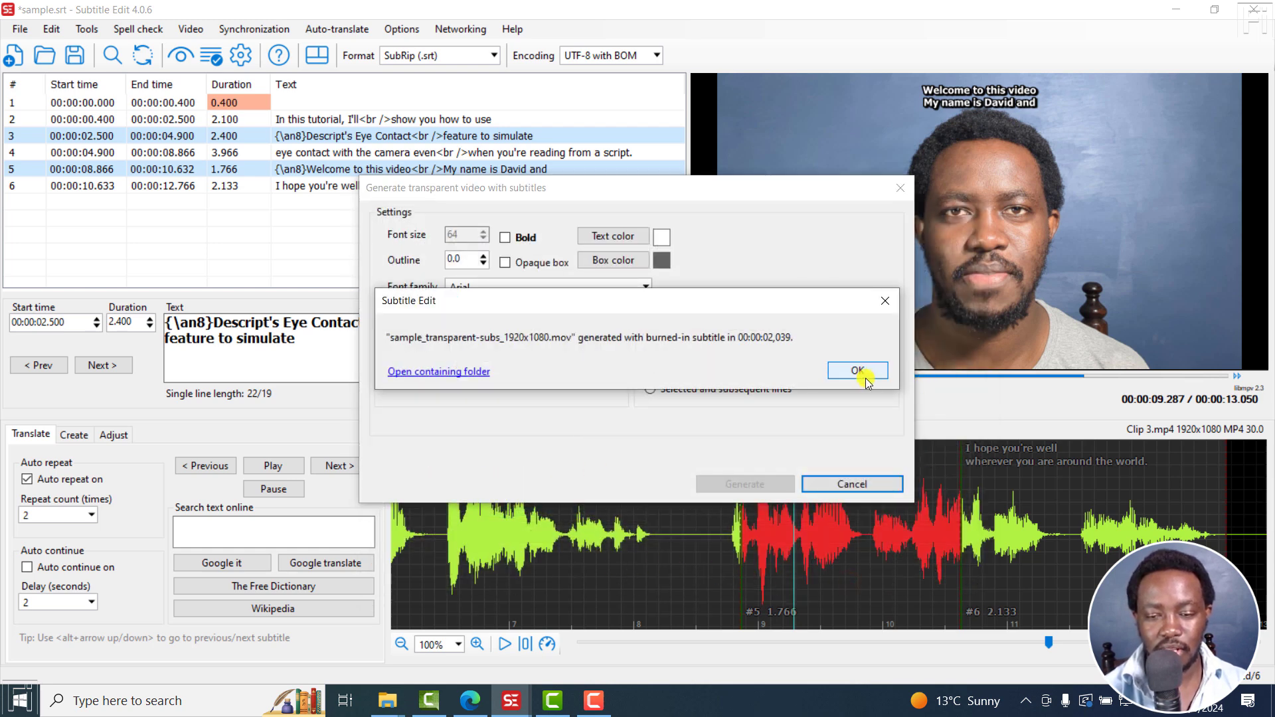
pyautogui.click(861, 371)
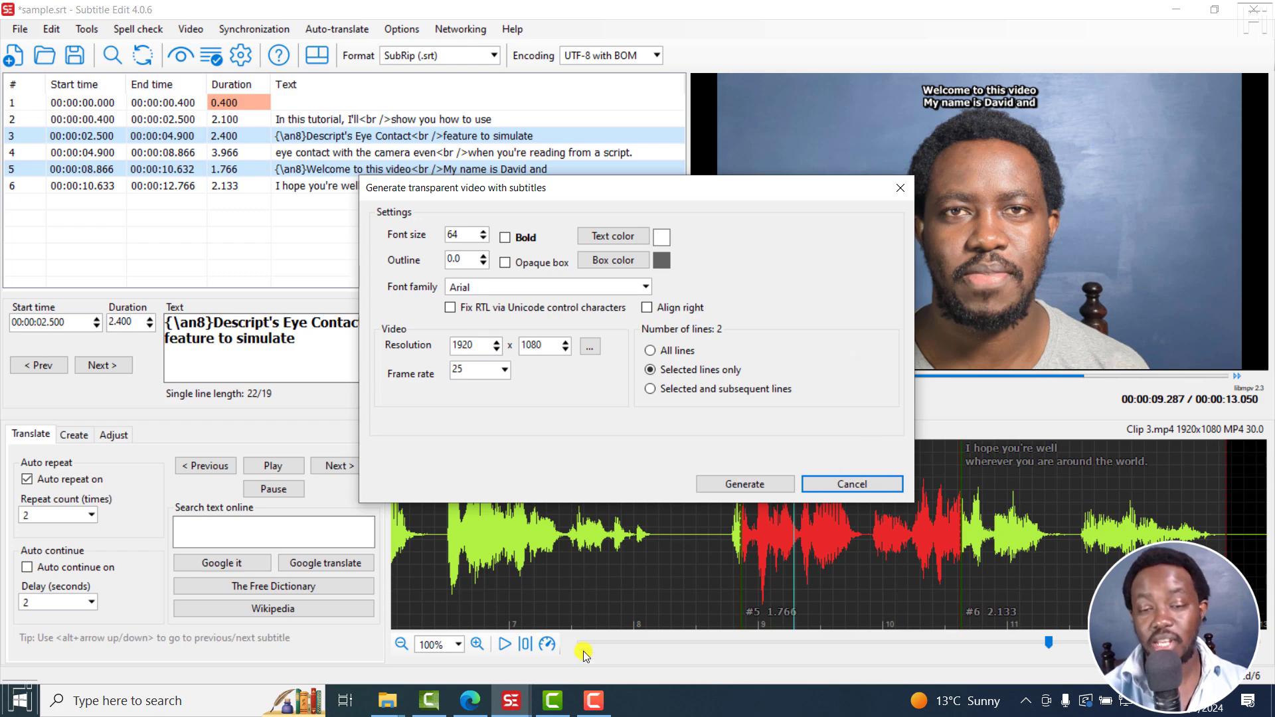
# - Move the transparent-video settings window aside to the right
pyautogui.click(553, 700)
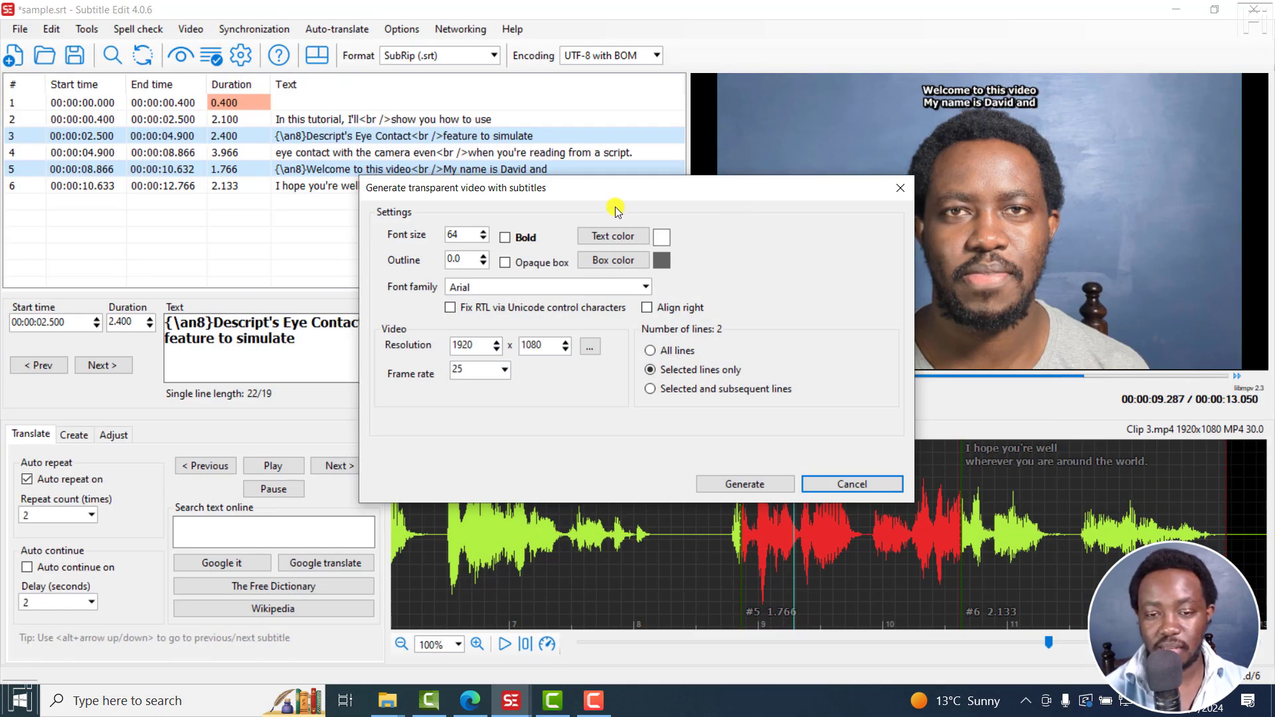
pyautogui.moveTo(615, 194); pyautogui.dragTo(735, 213)
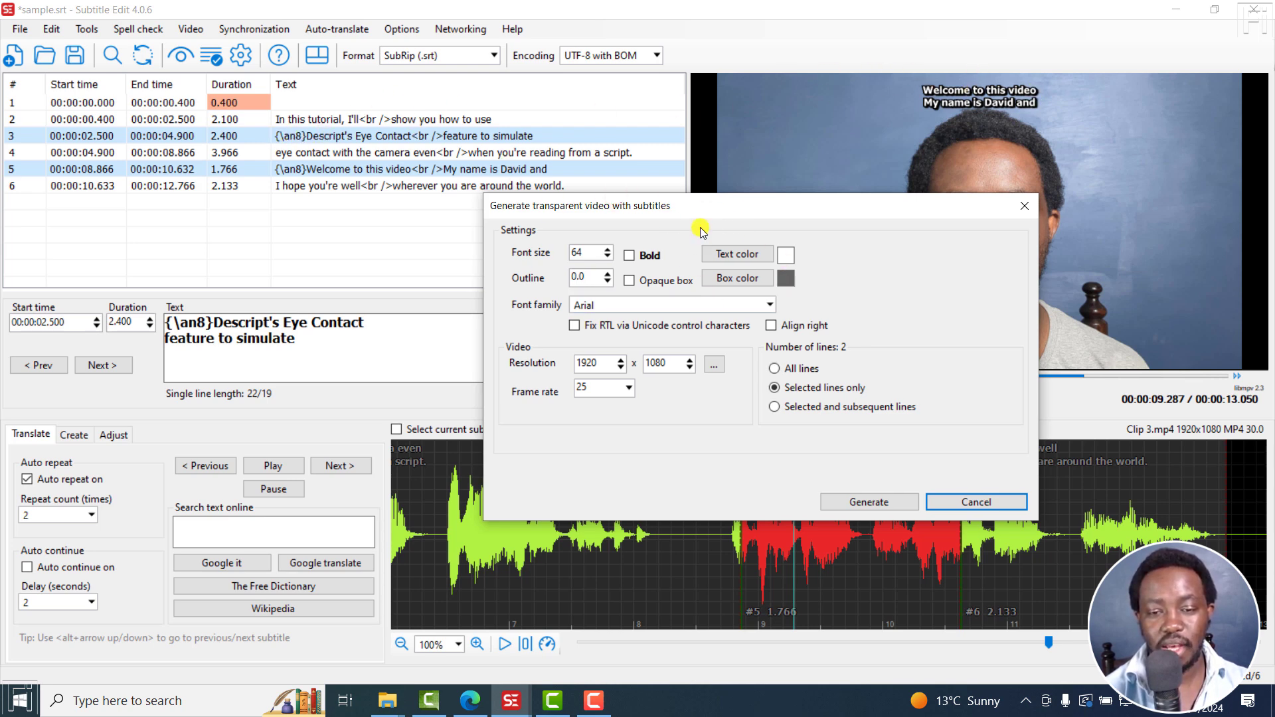
pyautogui.moveTo(701, 210); pyautogui.dragTo(673, 212)
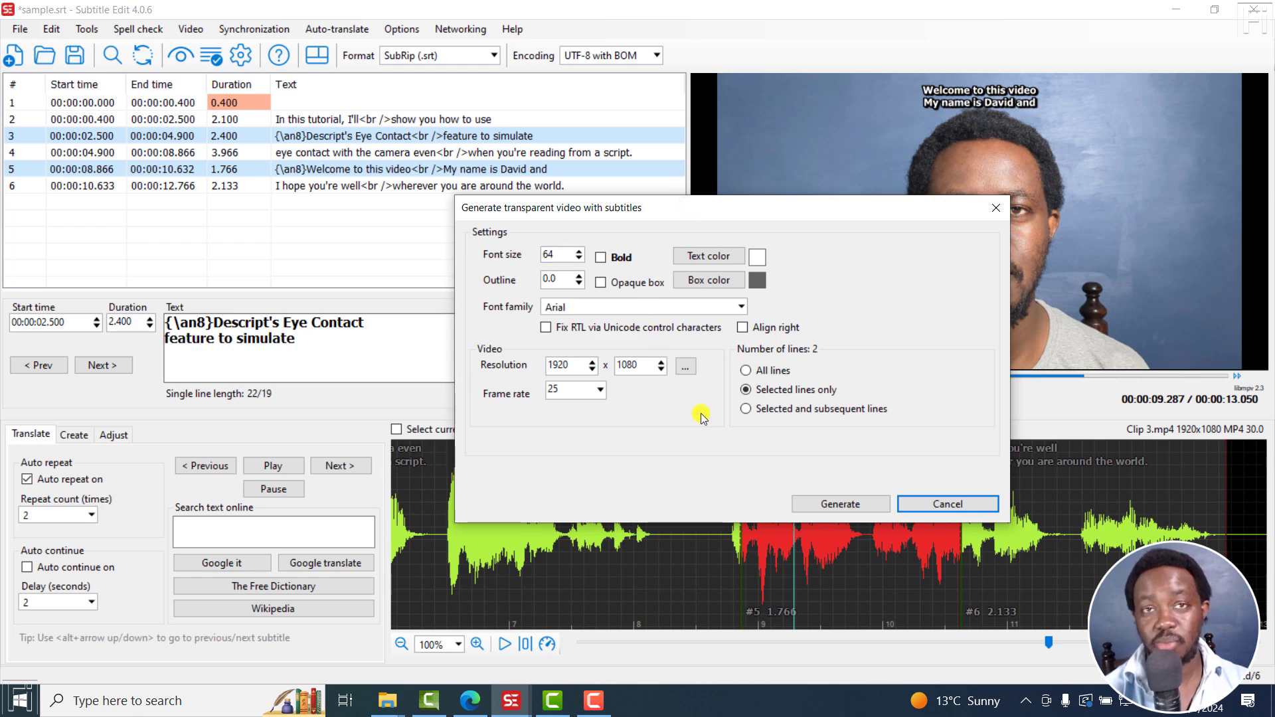
# - Reset the playhead and import sample_transparent-subs_1920x1080.mp4 into the Camtasia media bin
pyautogui.click(554, 701)
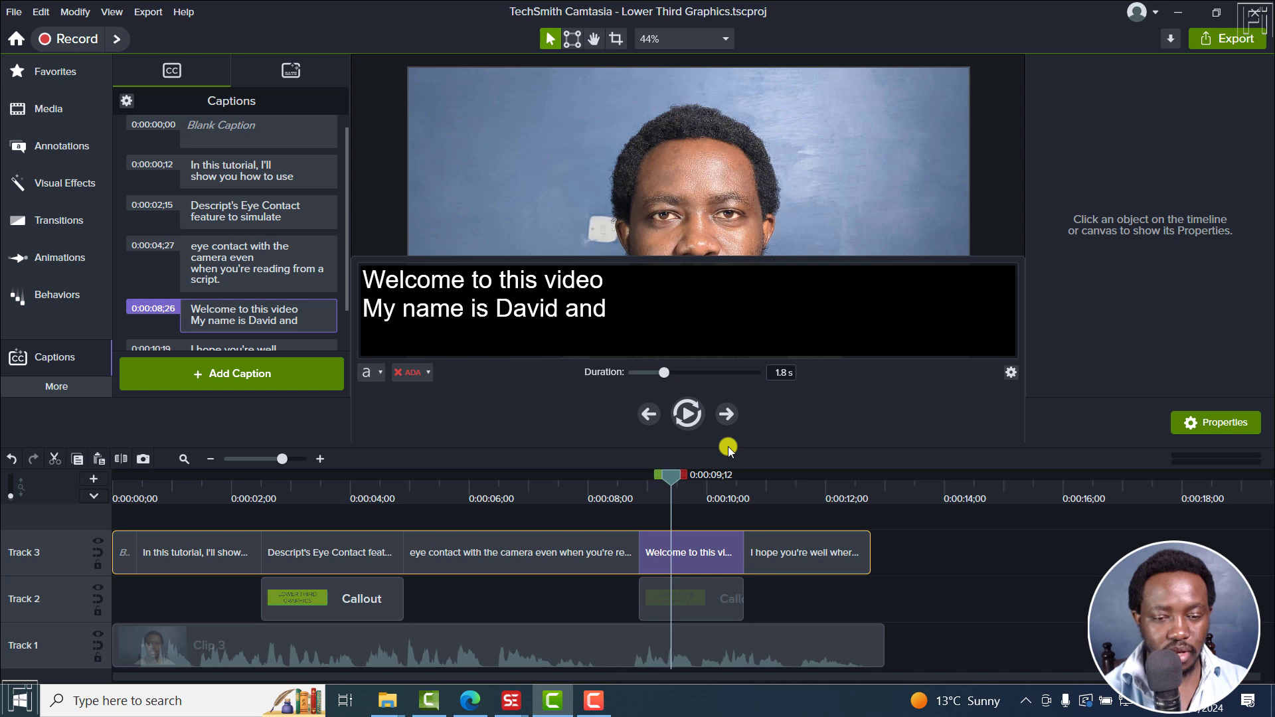
pyautogui.click(275, 485)
pyautogui.moveTo(265, 483); pyautogui.dragTo(78, 503)
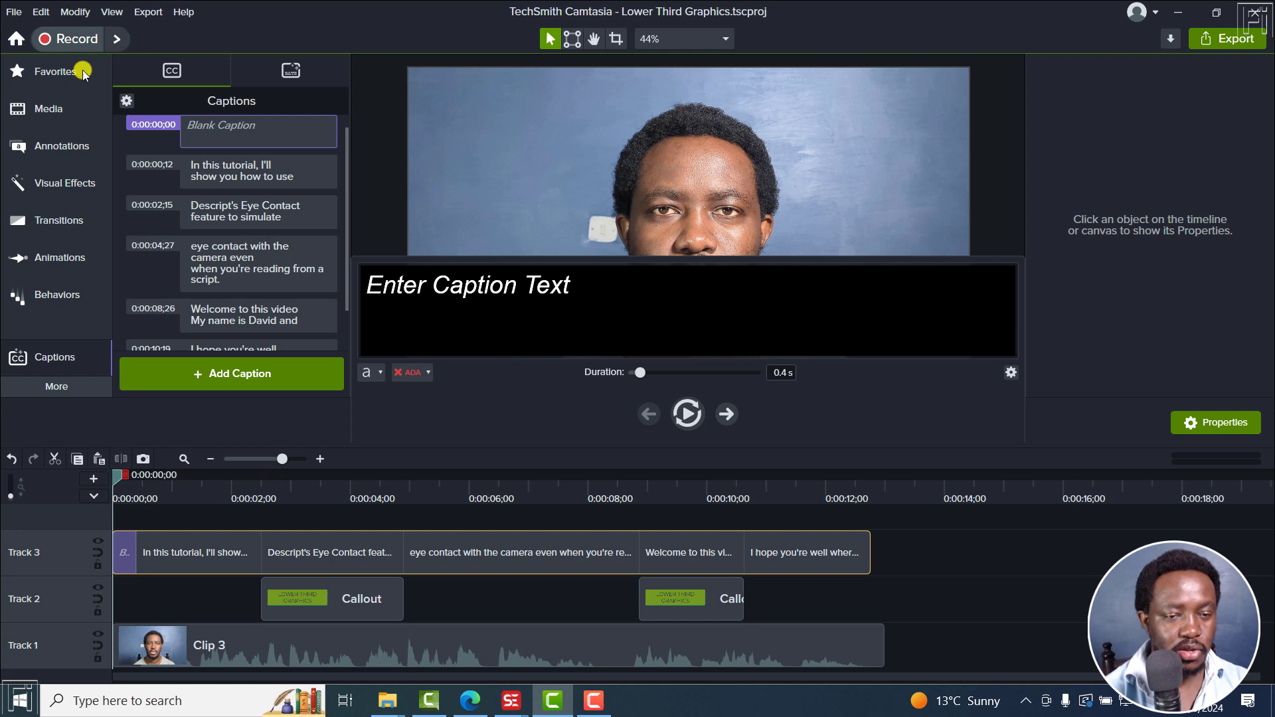
pyautogui.click(57, 107)
pyautogui.rightClick(293, 284)
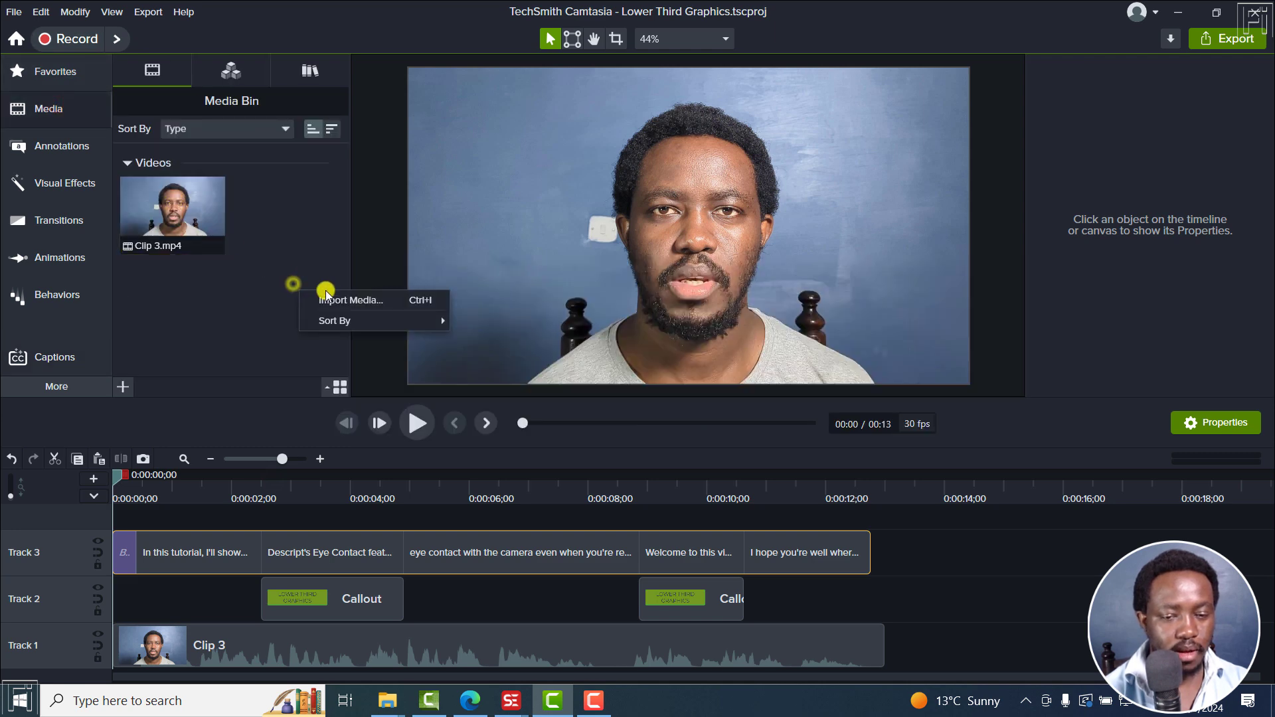
pyautogui.click(343, 301)
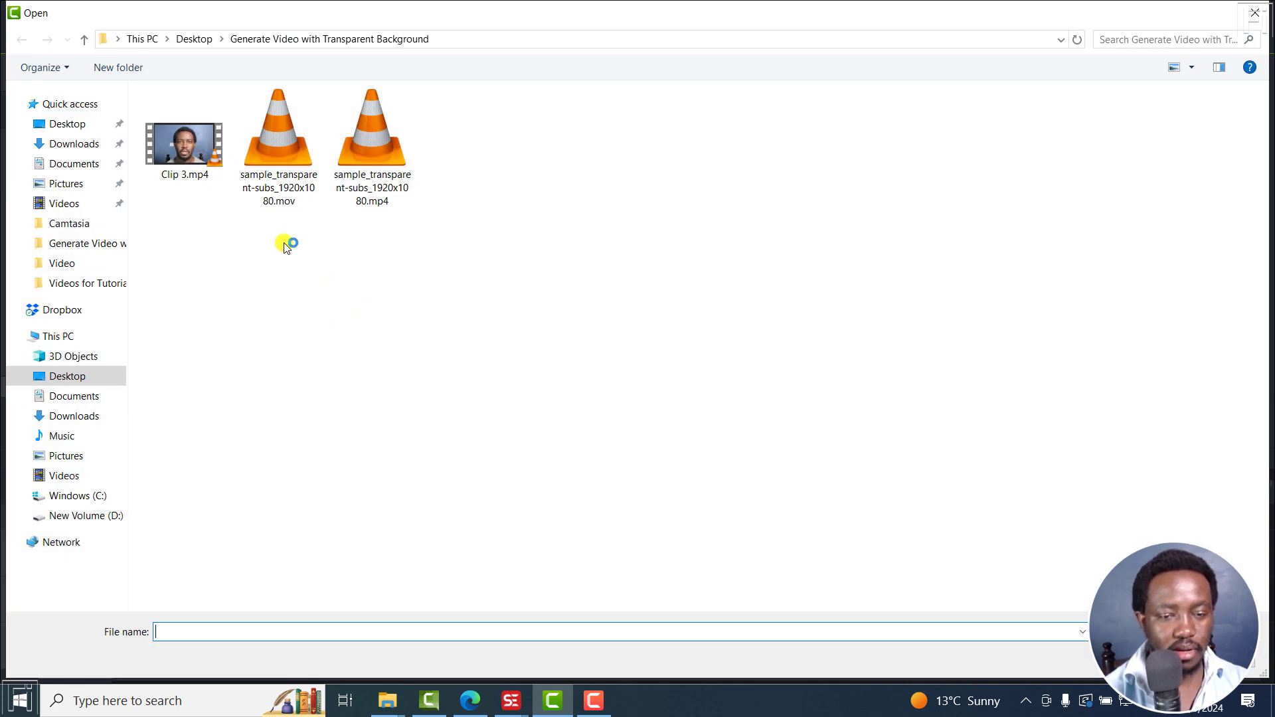
pyautogui.click(387, 182)
pyautogui.press('Return')
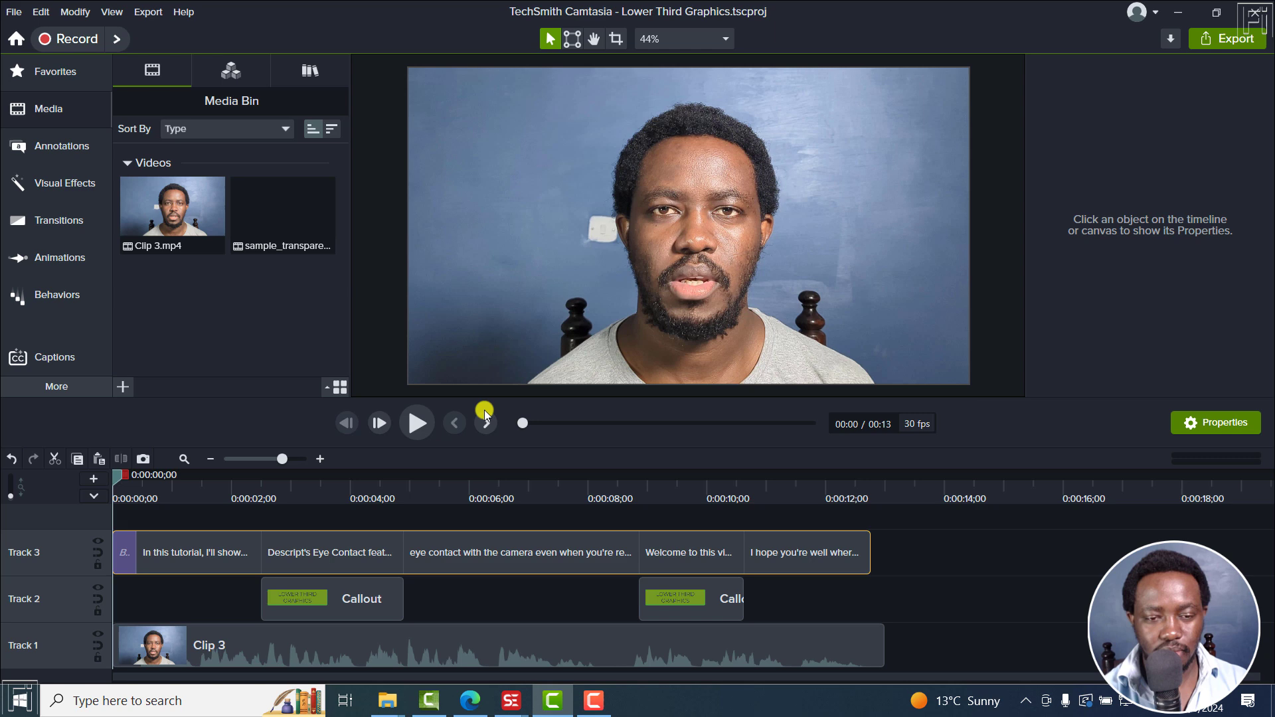
# - Add the imported clip to the timeline at the playhead and scrub through to review it
pyautogui.rightClick(277, 226)
pyautogui.click(312, 238)
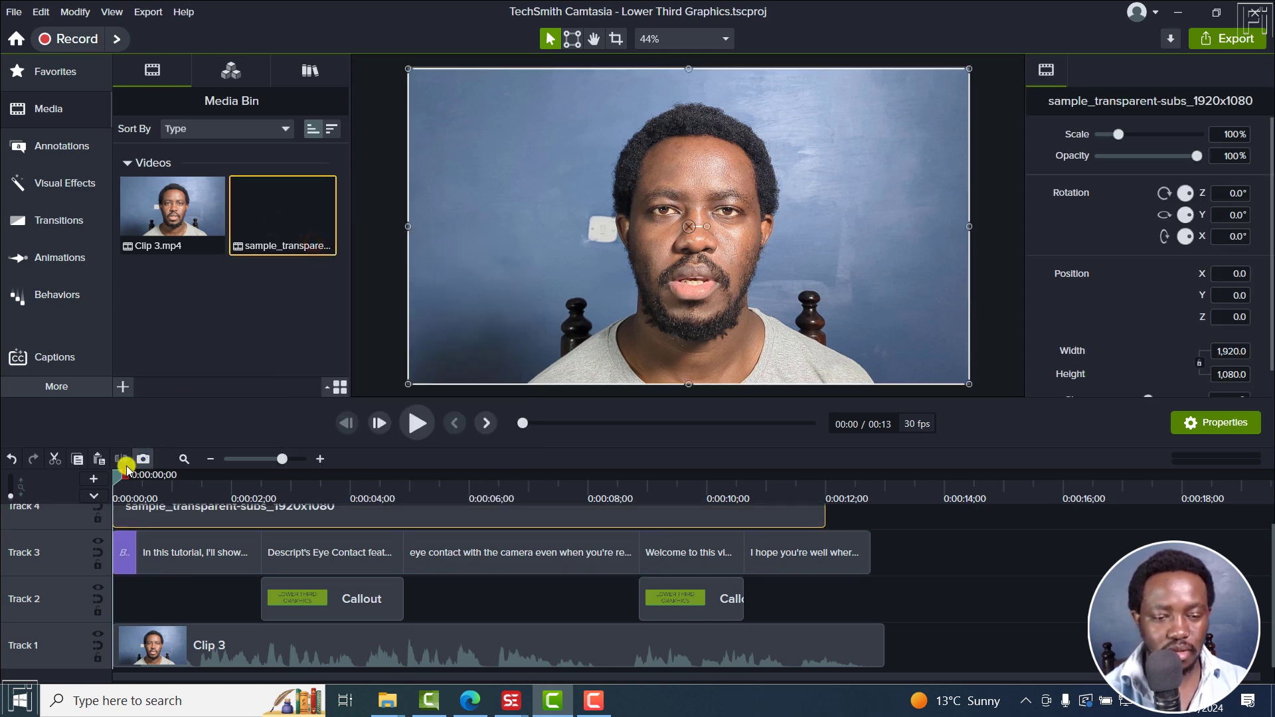
pyautogui.moveTo(126, 469); pyautogui.dragTo(700, 525)
pyautogui.click(638, 517)
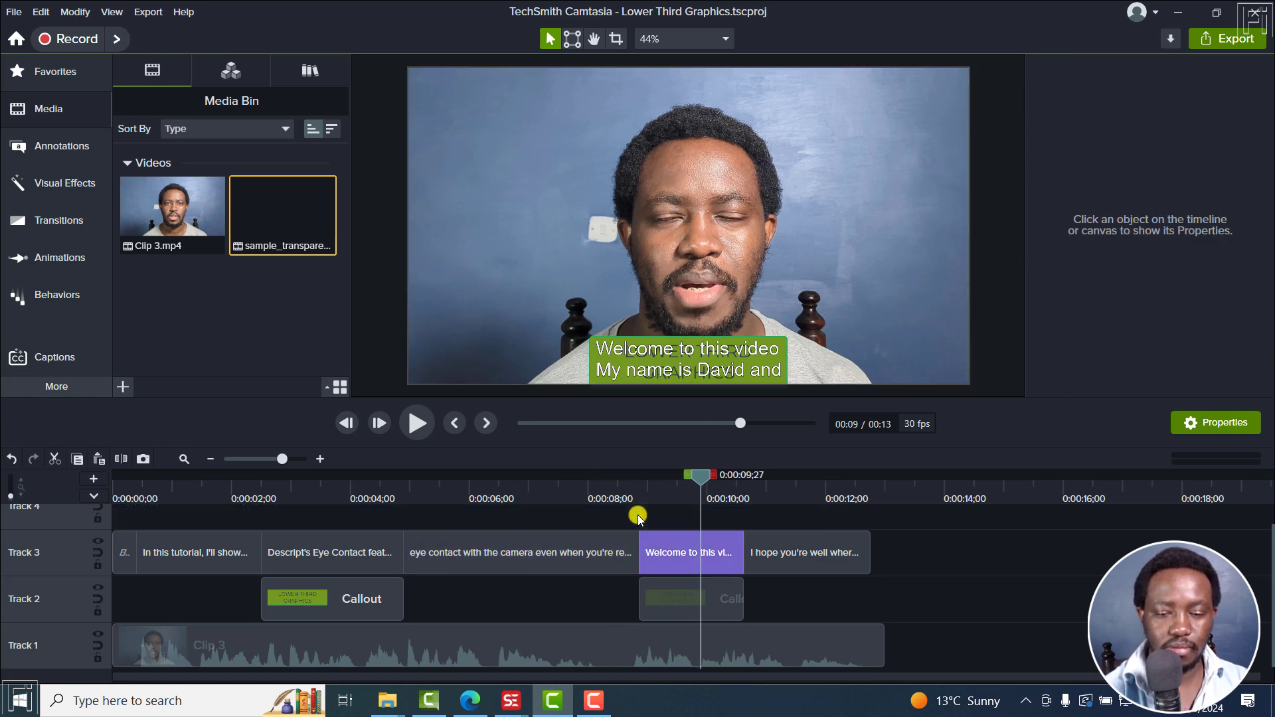
pyautogui.click(455, 425)
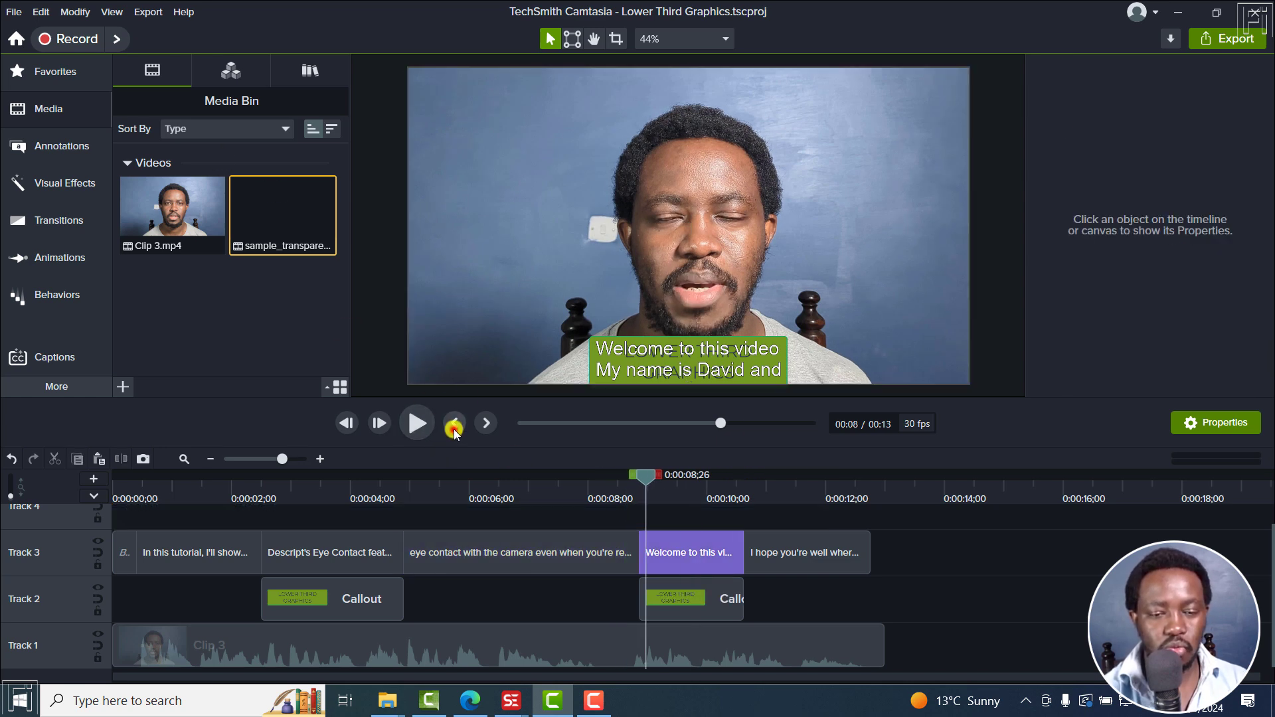
pyautogui.click(455, 427)
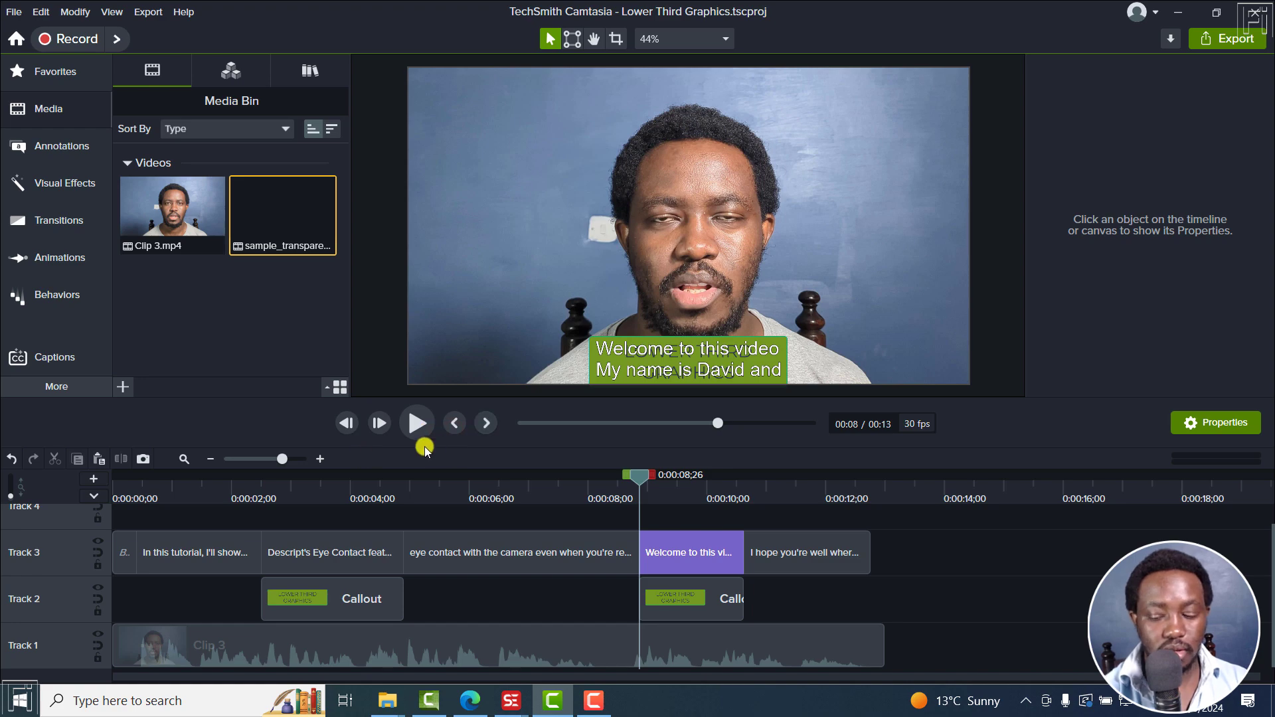
pyautogui.click(116, 495)
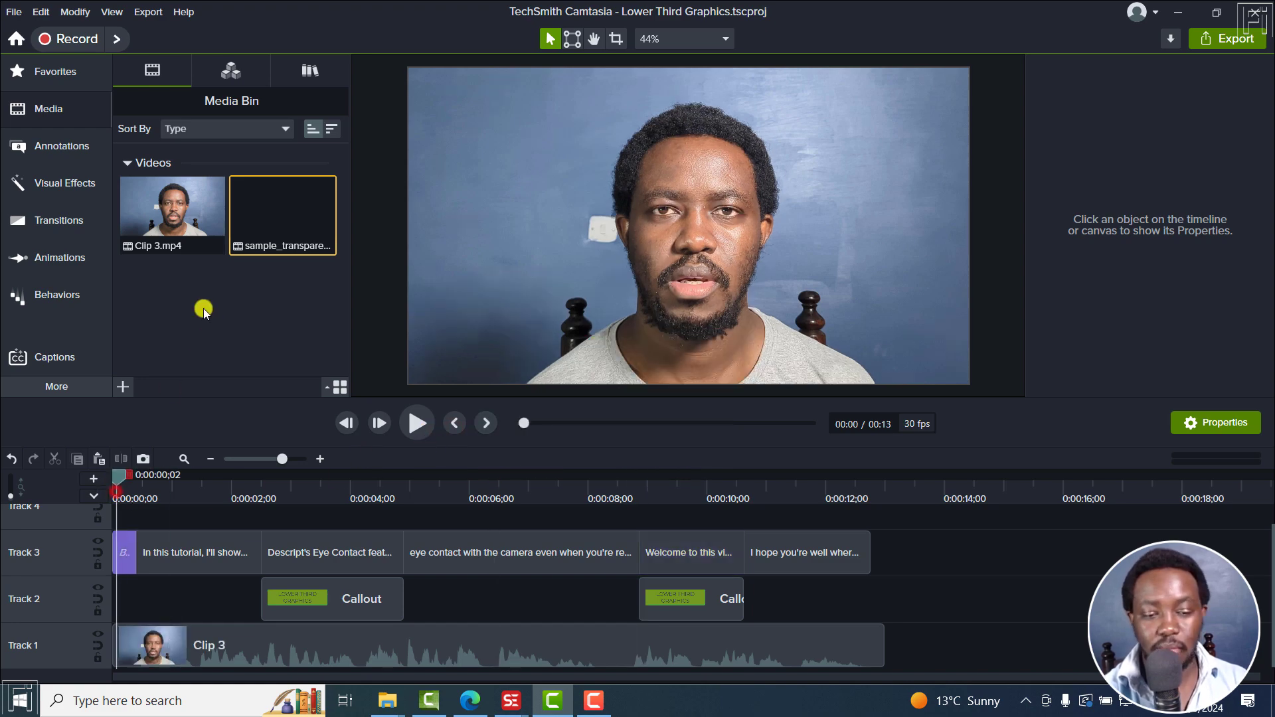
# - Import the .mov subtitle video and confirm the Proxy Media settings
pyautogui.rightClick(206, 311)
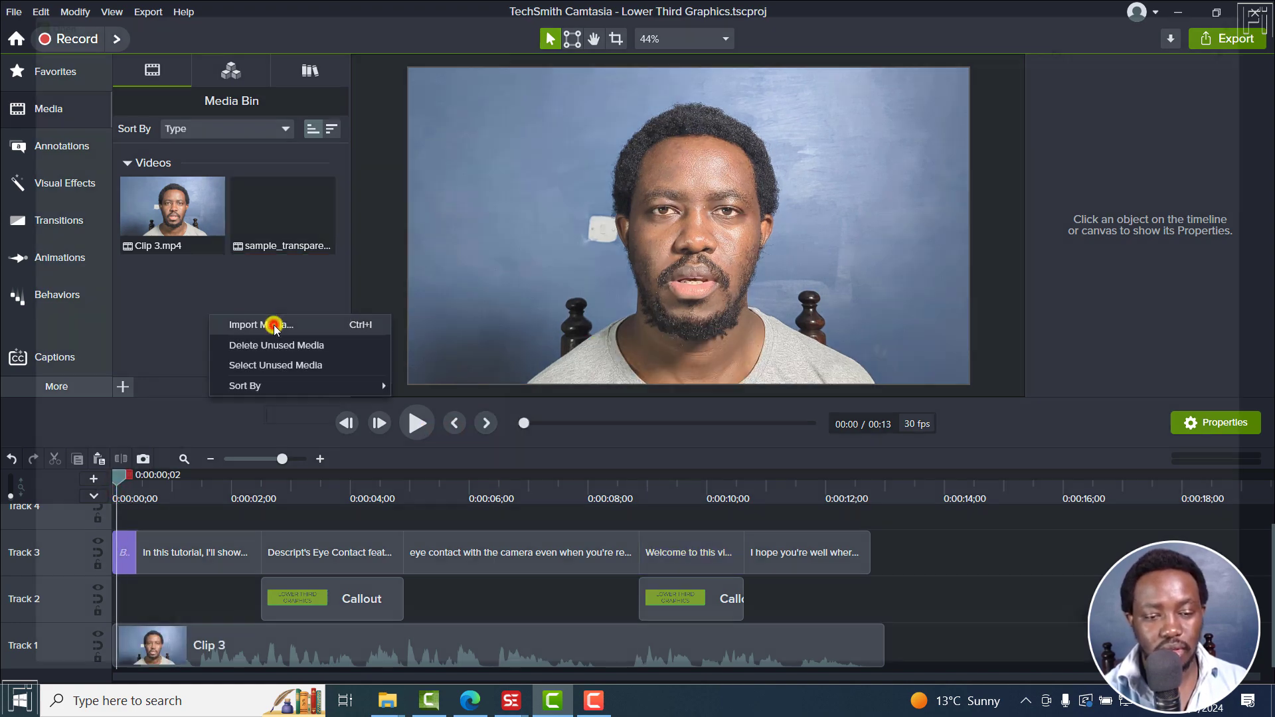
pyautogui.click(275, 325)
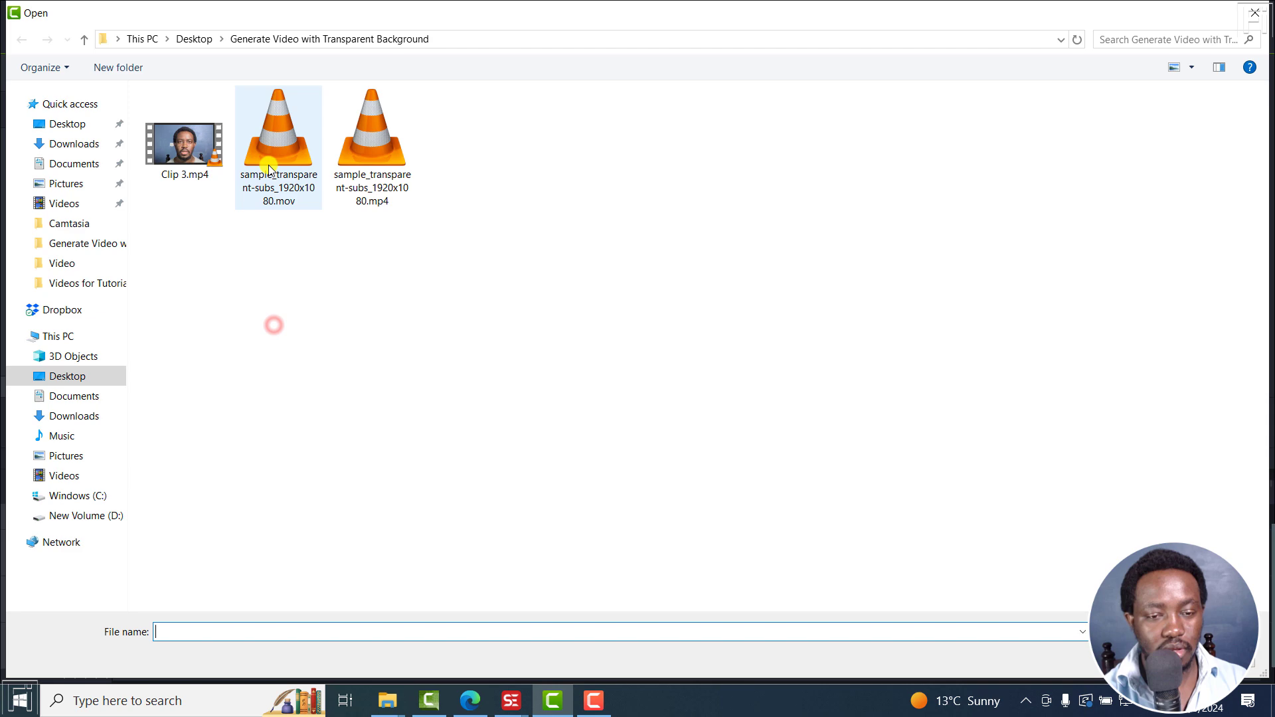
pyautogui.click(271, 162)
pyautogui.press('Return')
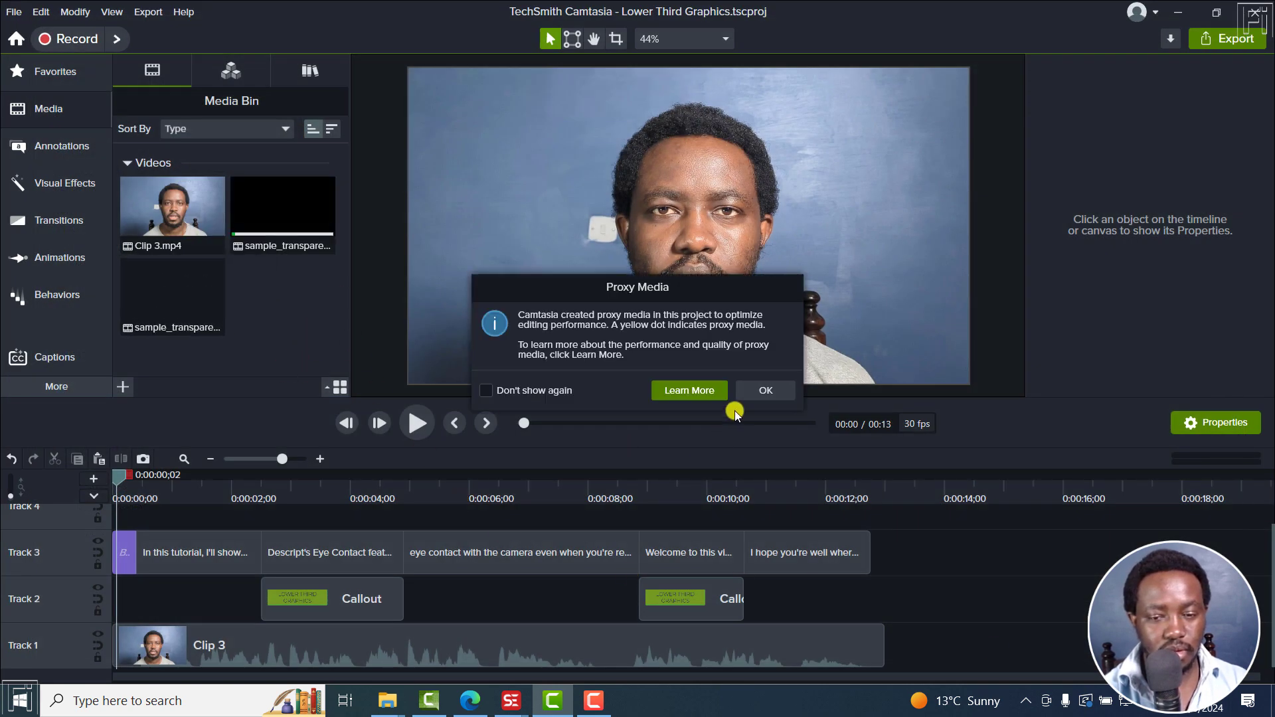
pyautogui.click(764, 392)
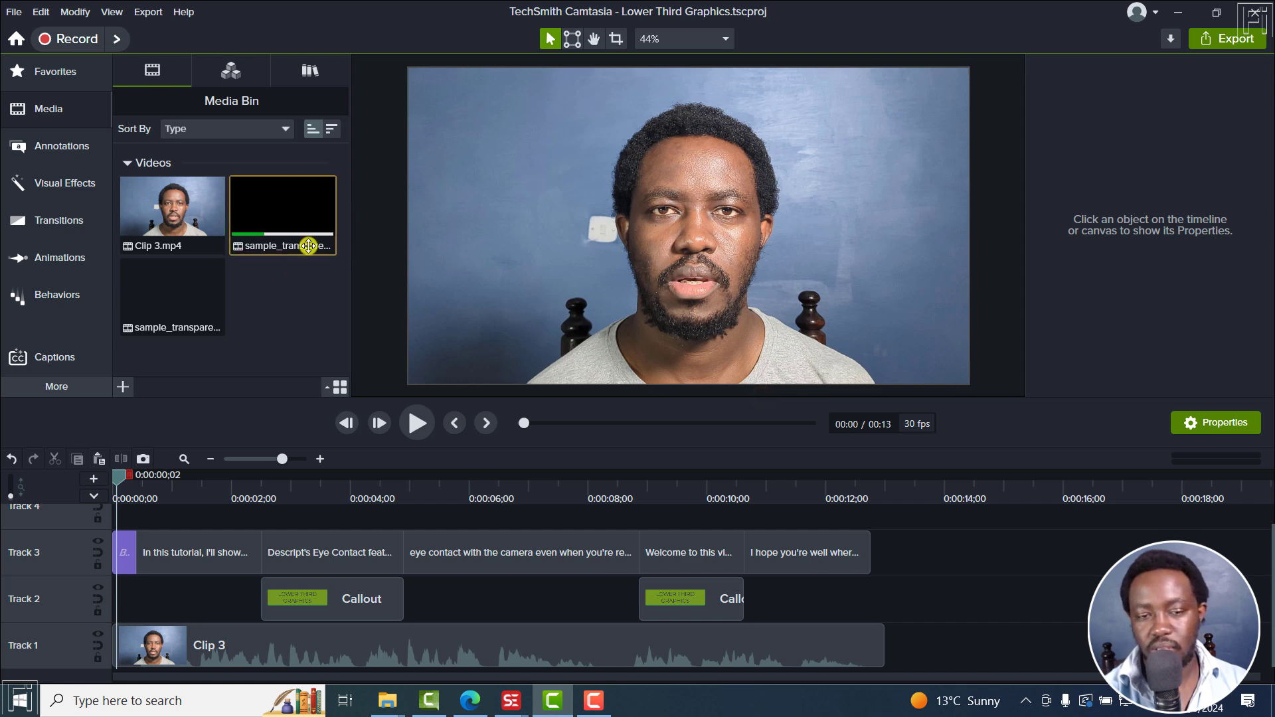
# - Delete the proxy video of the transparent subtitle clip
pyautogui.rightClick(268, 205)
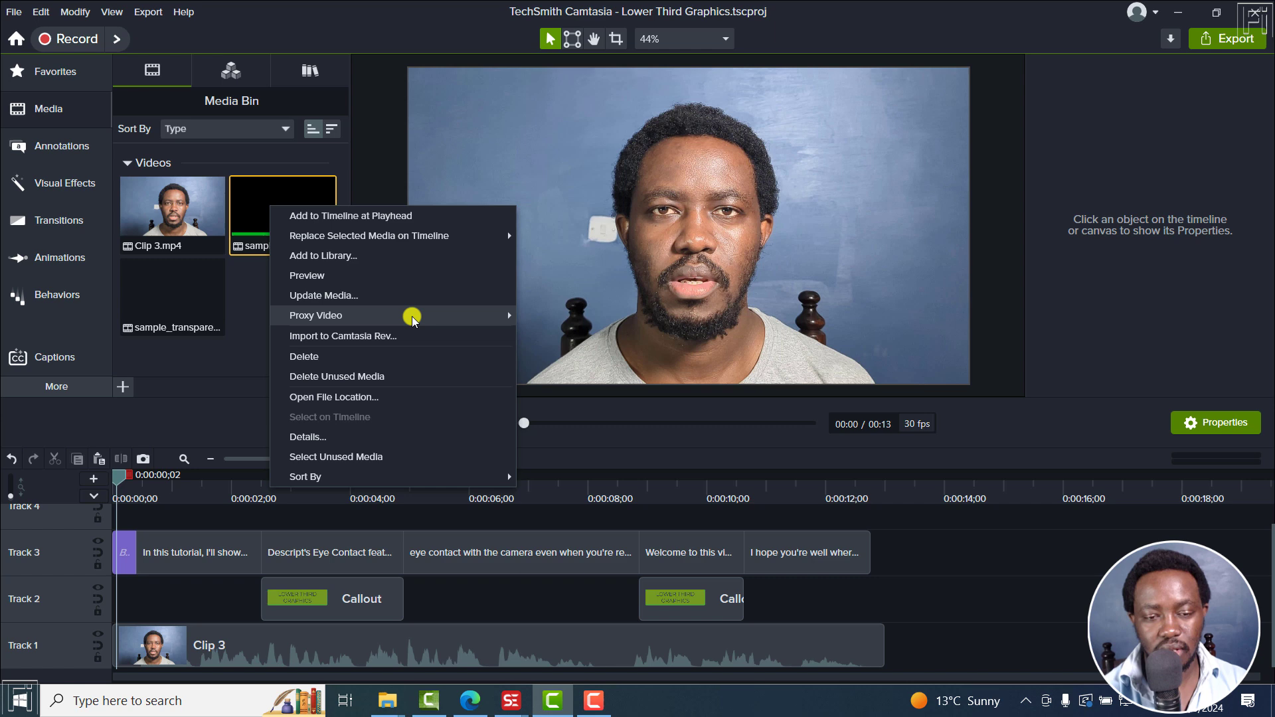
pyautogui.moveTo(425, 316)
pyautogui.click(566, 332)
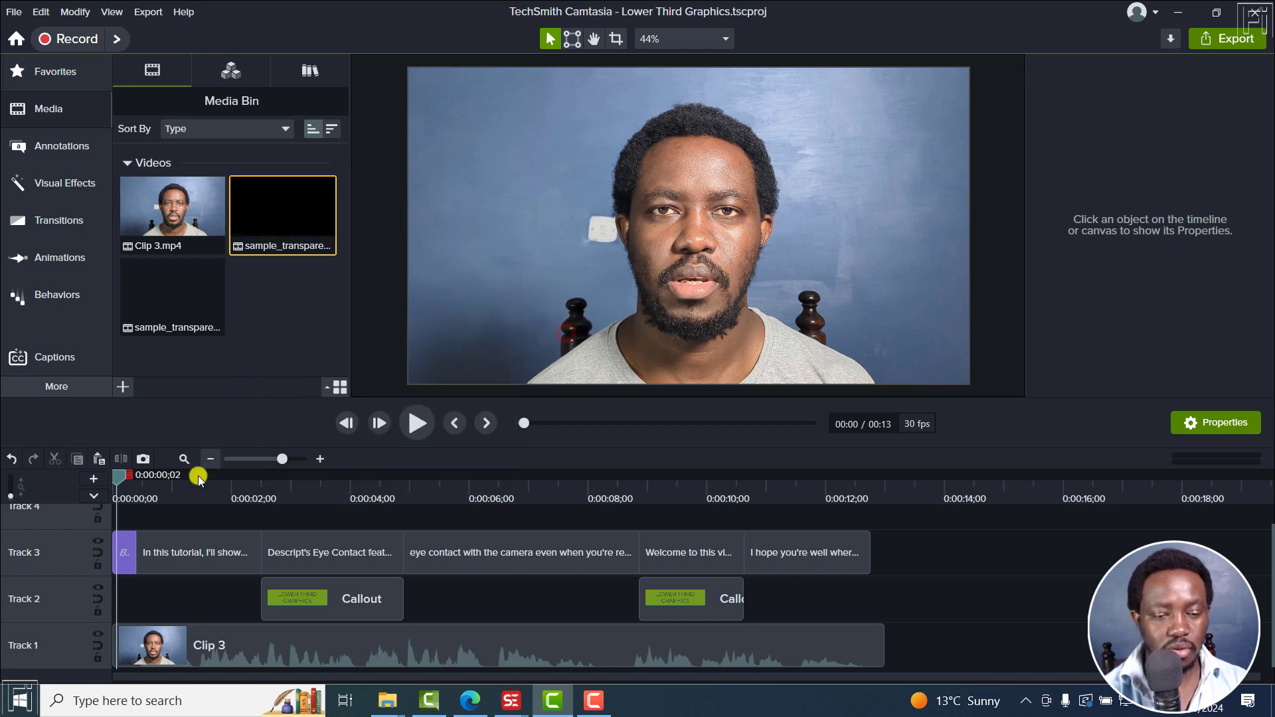
# - Place the transparent subtitle video on a new top Track 4 and preview playback
pyautogui.click(457, 420)
pyautogui.moveTo(275, 241); pyautogui.dragTo(121, 518)
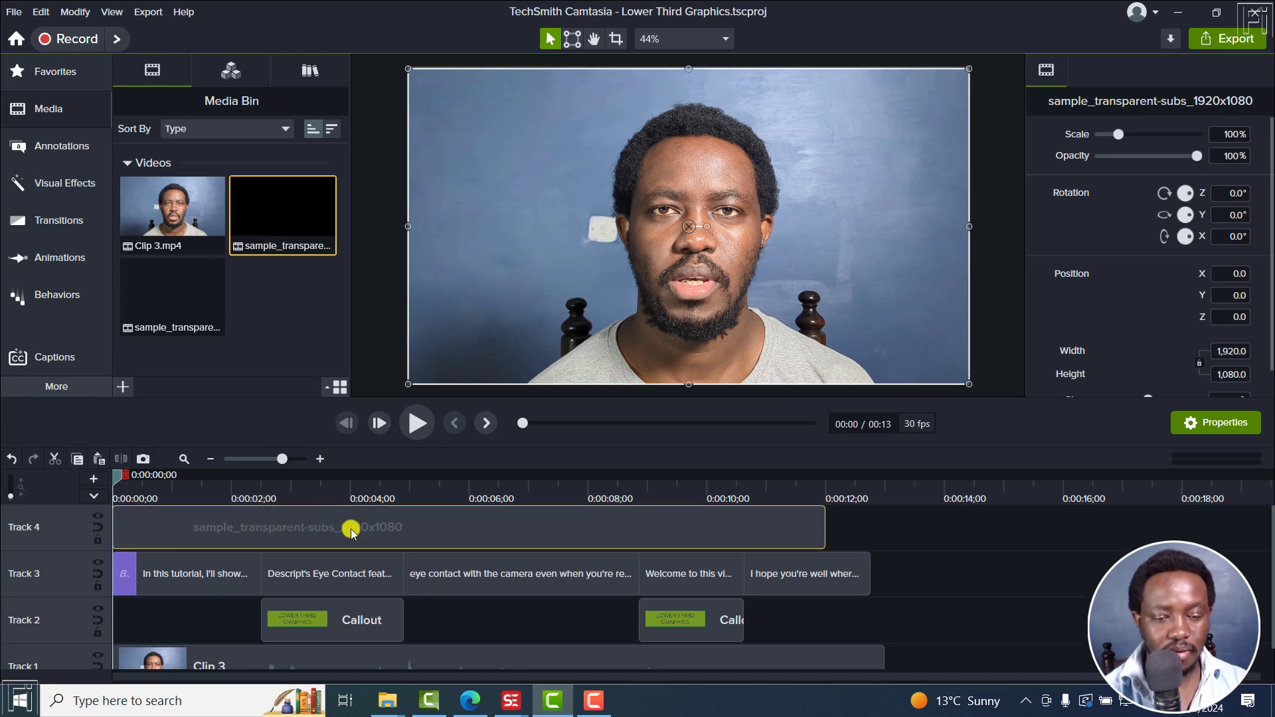
pyautogui.press('space')
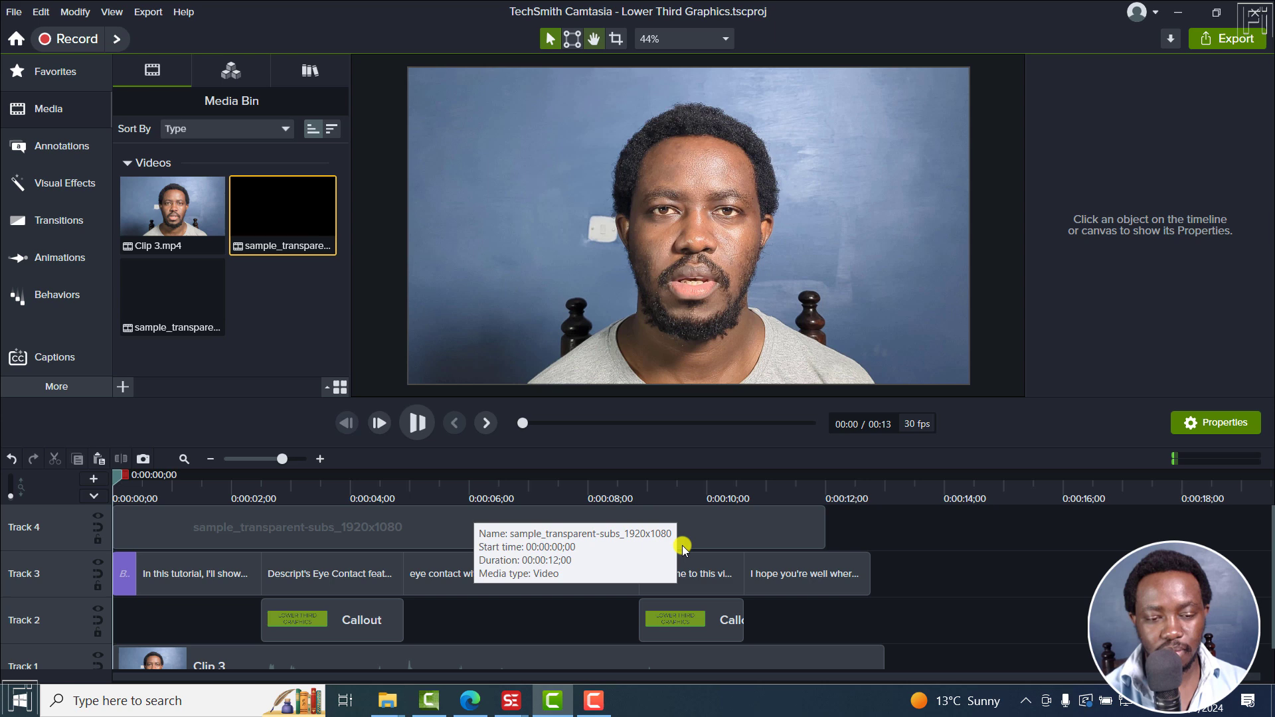
pyautogui.press('space')
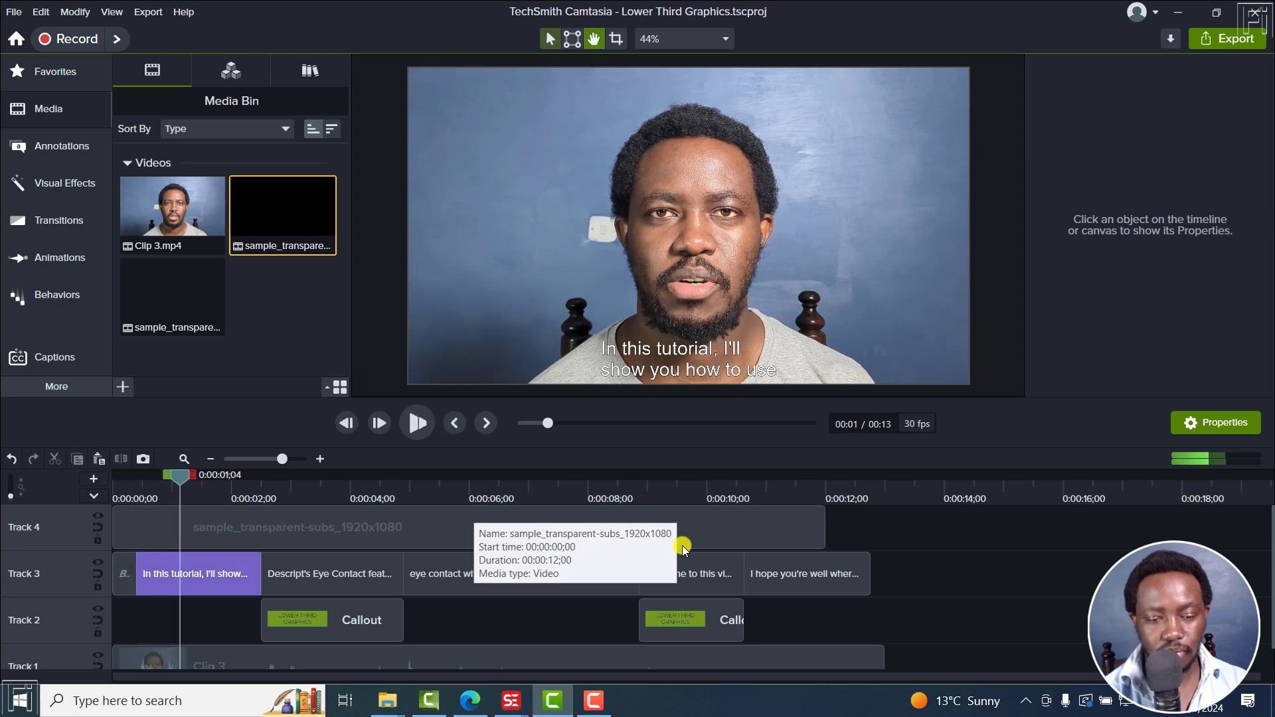
pyautogui.press('space')
pyautogui.press('space')
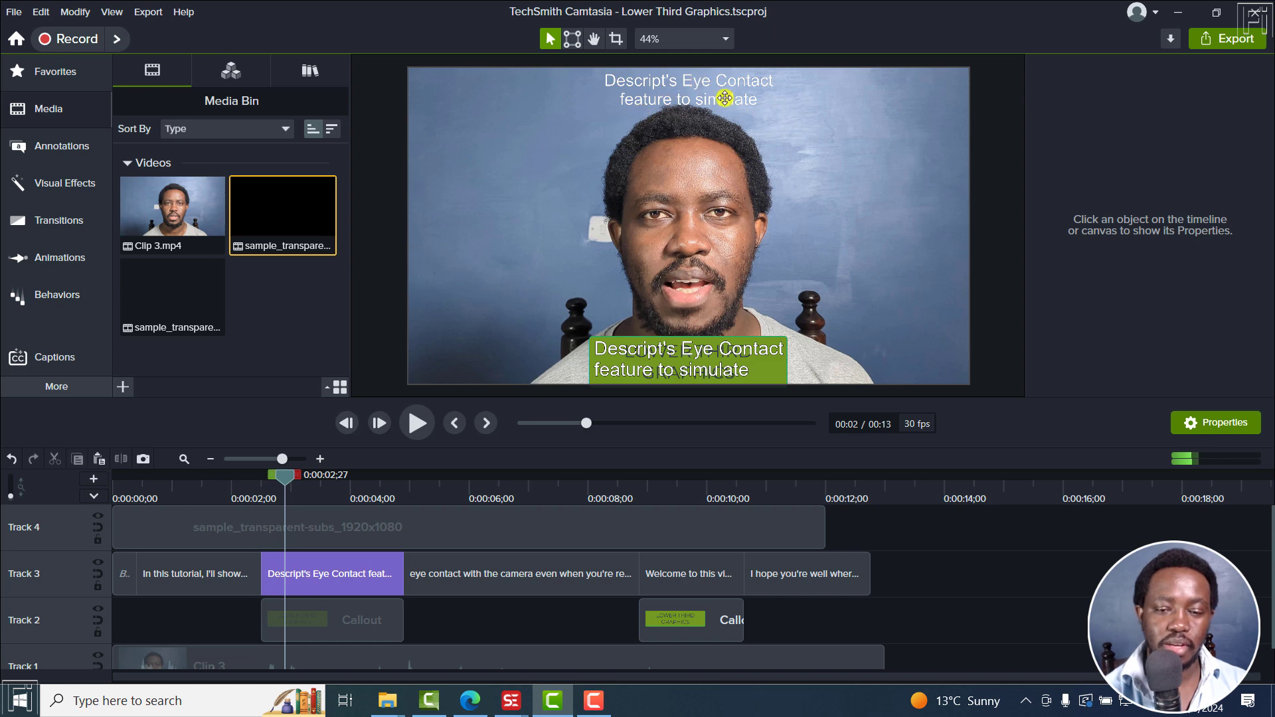
# - Delete the bottom caption 'Descript's Eye Contact feature to simulate' from Track 3
pyautogui.click(319, 459)
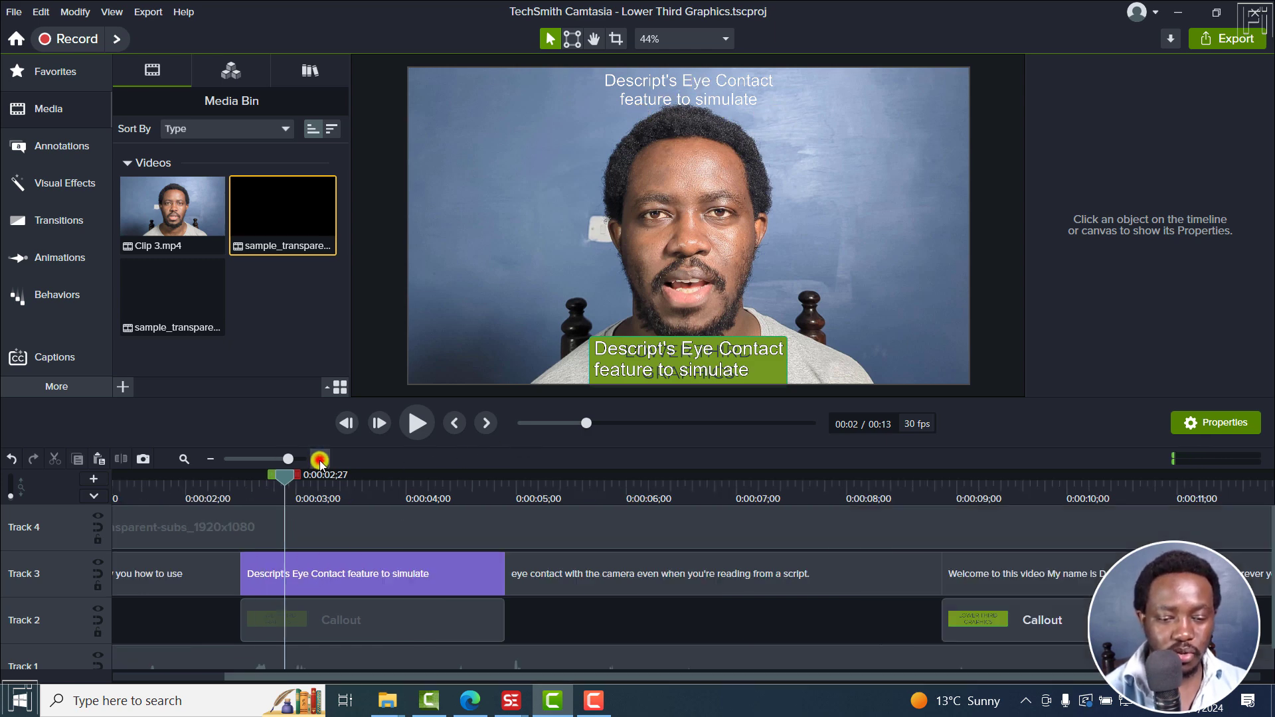
pyautogui.click(320, 459)
pyautogui.moveTo(293, 477); pyautogui.dragTo(215, 501)
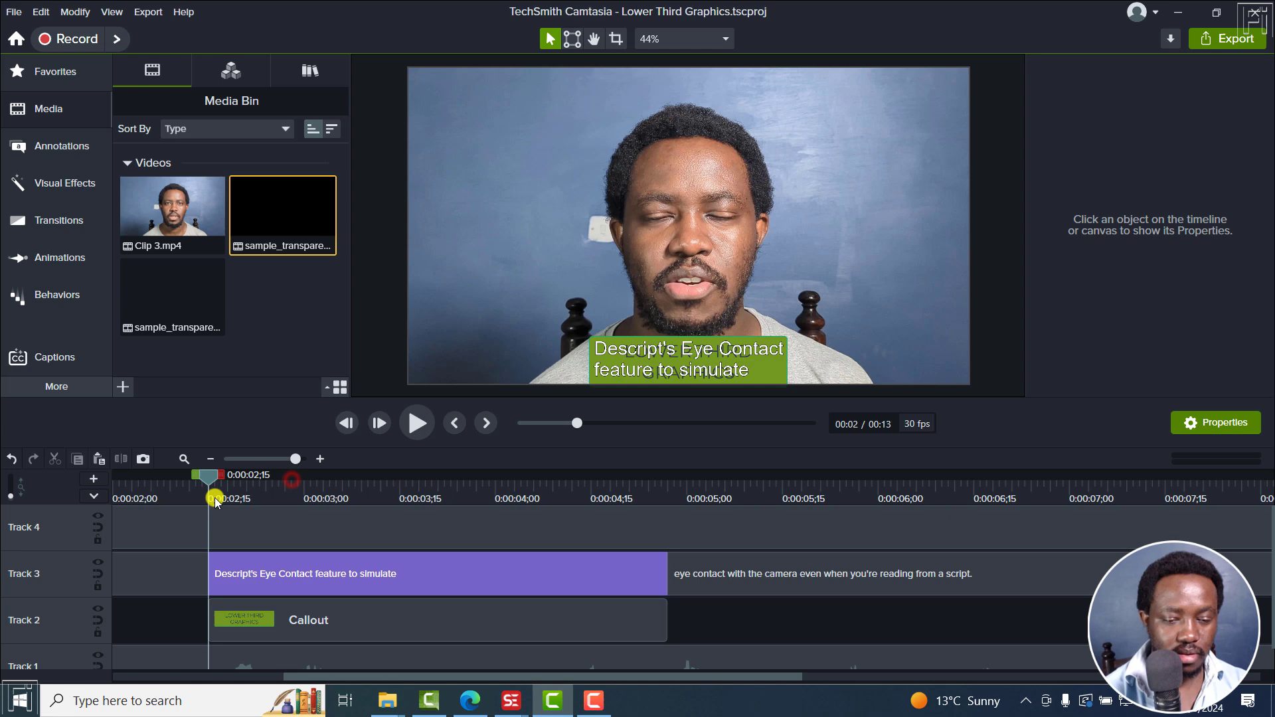
pyautogui.click(222, 577)
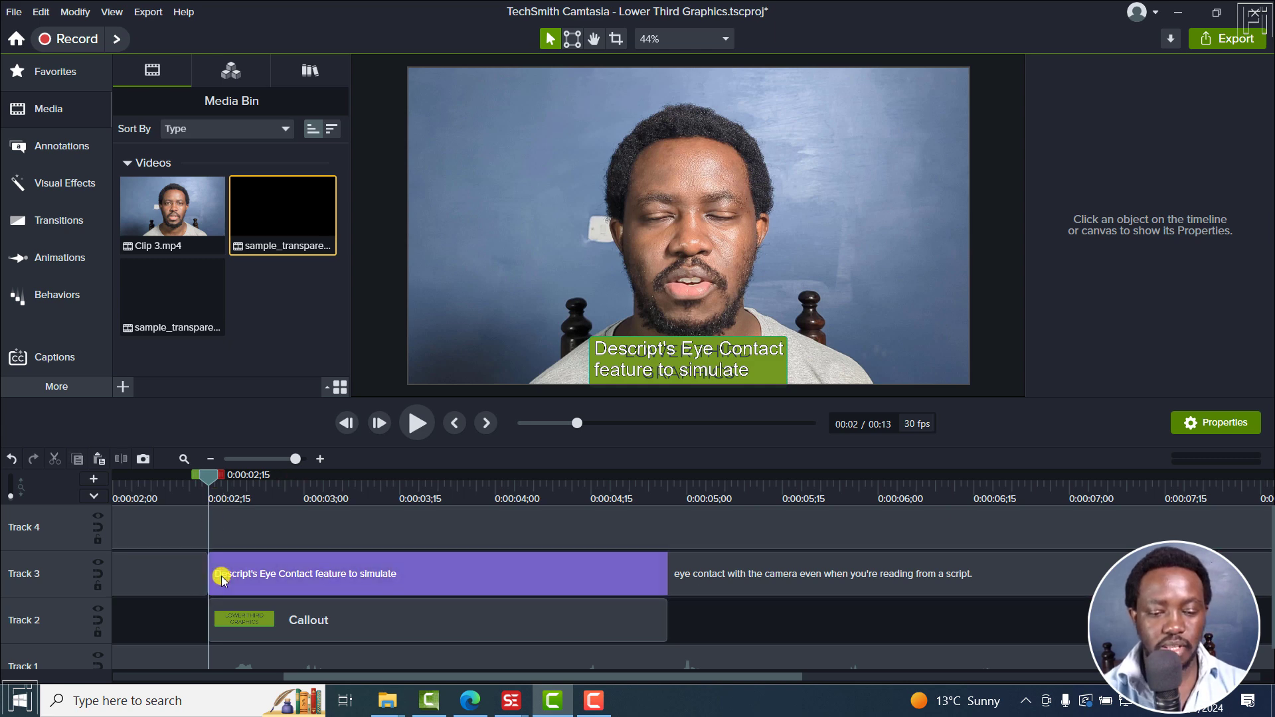
pyautogui.moveTo(211, 477); pyautogui.dragTo(669, 532)
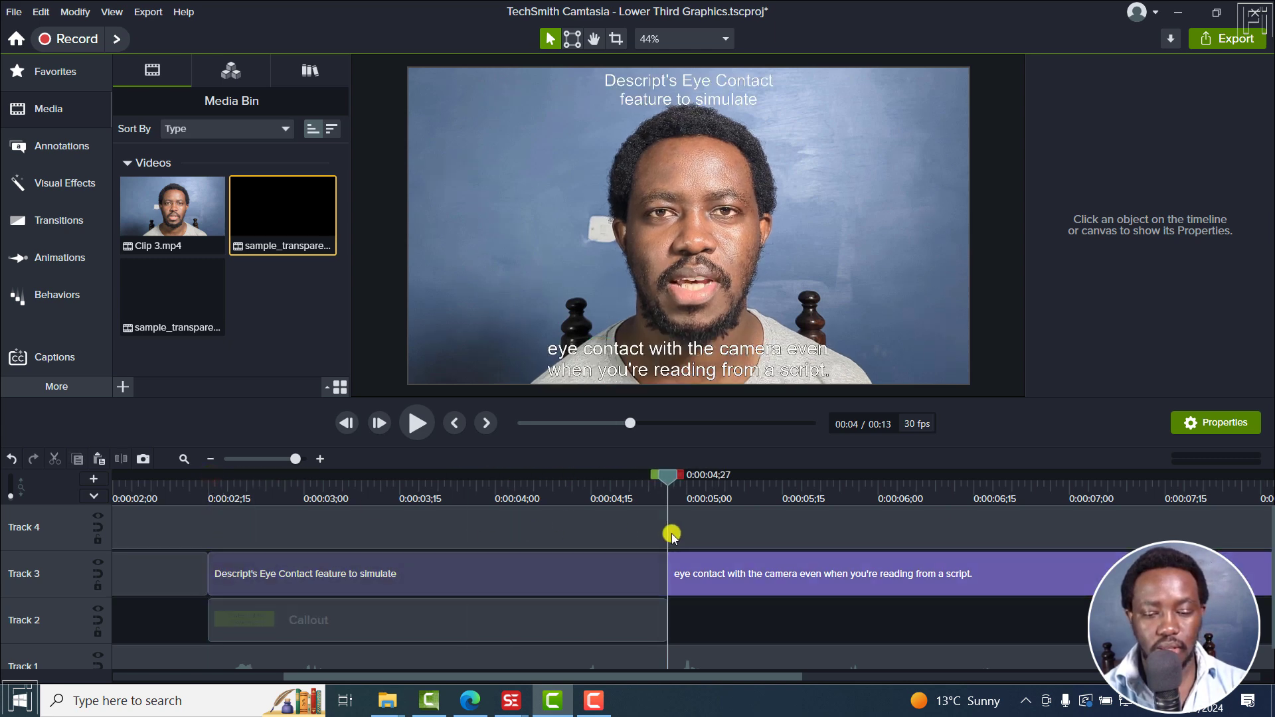
pyautogui.click(520, 585)
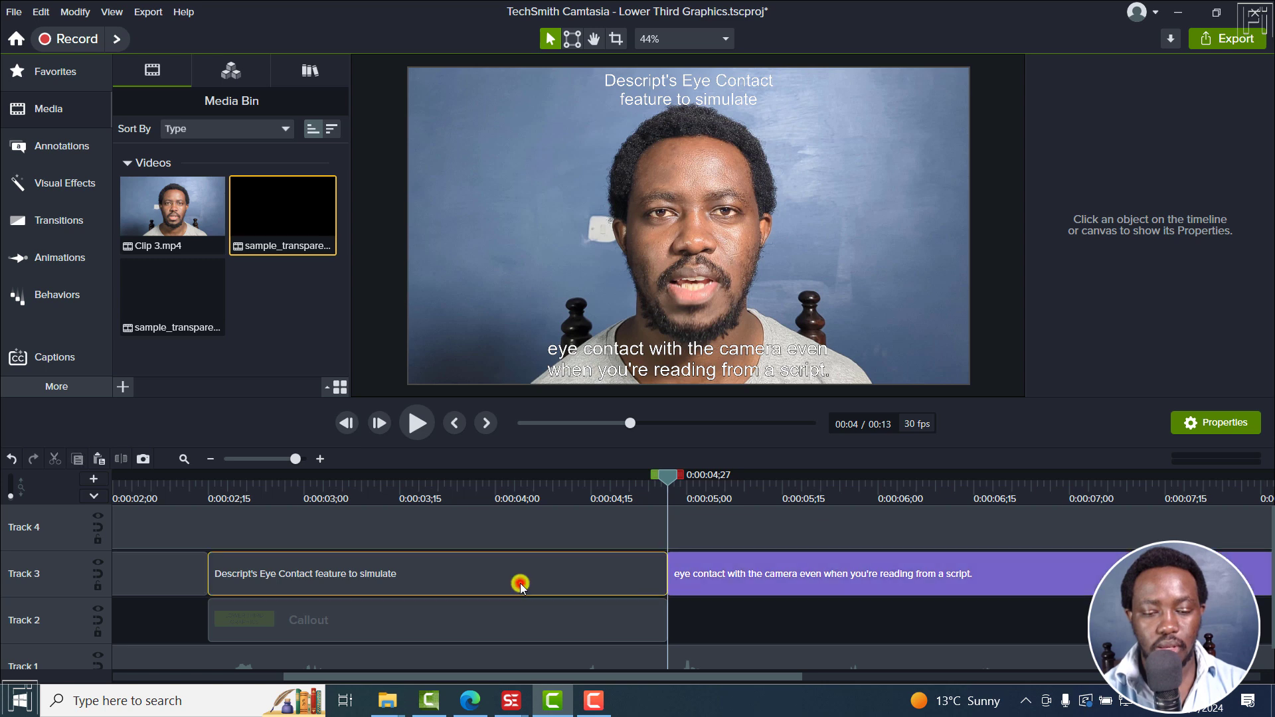
pyautogui.press('Delete')
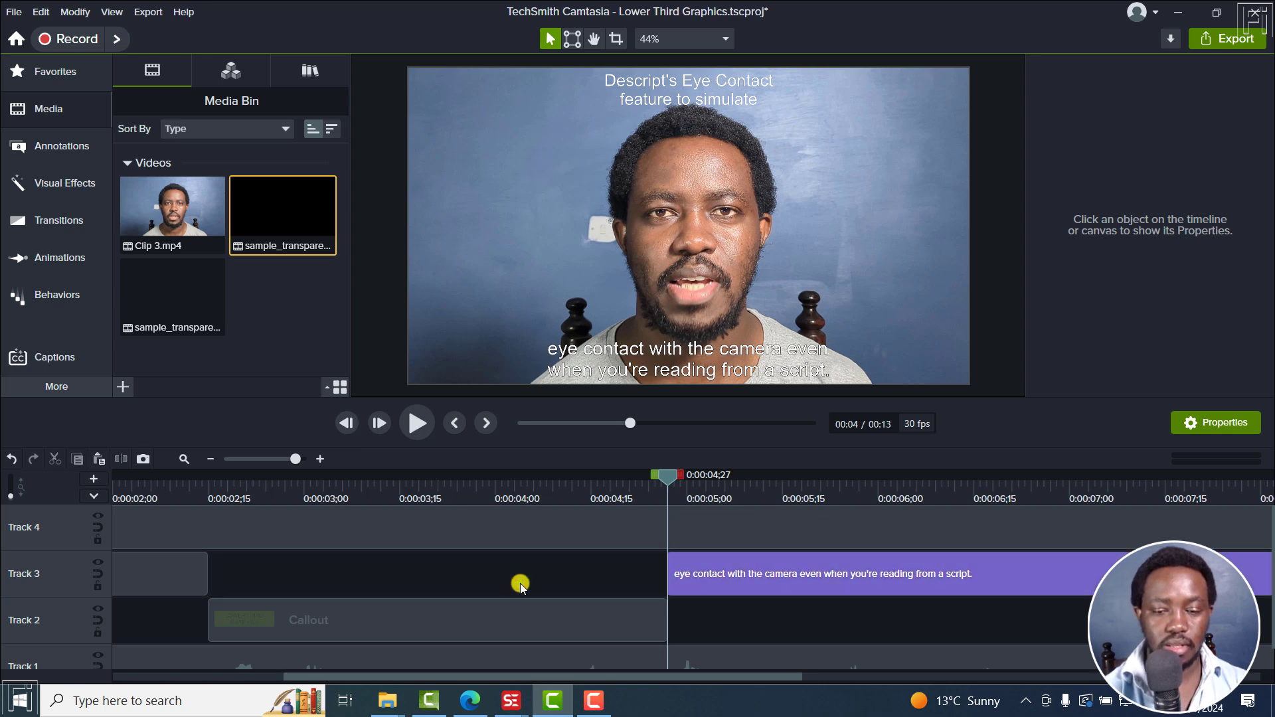
# - Play back from about 0:00:02;00 to confirm the first callout is uncovered
pyautogui.click(162, 492)
pyautogui.press('space')
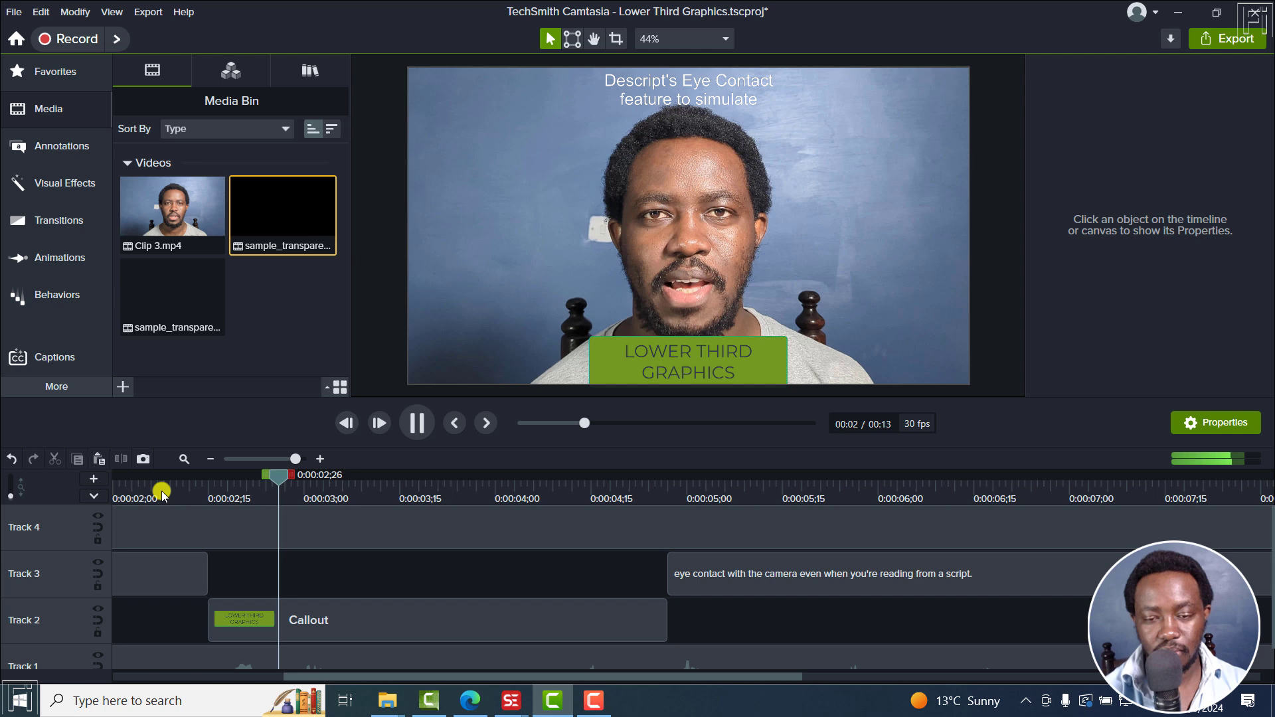
pyautogui.press('space')
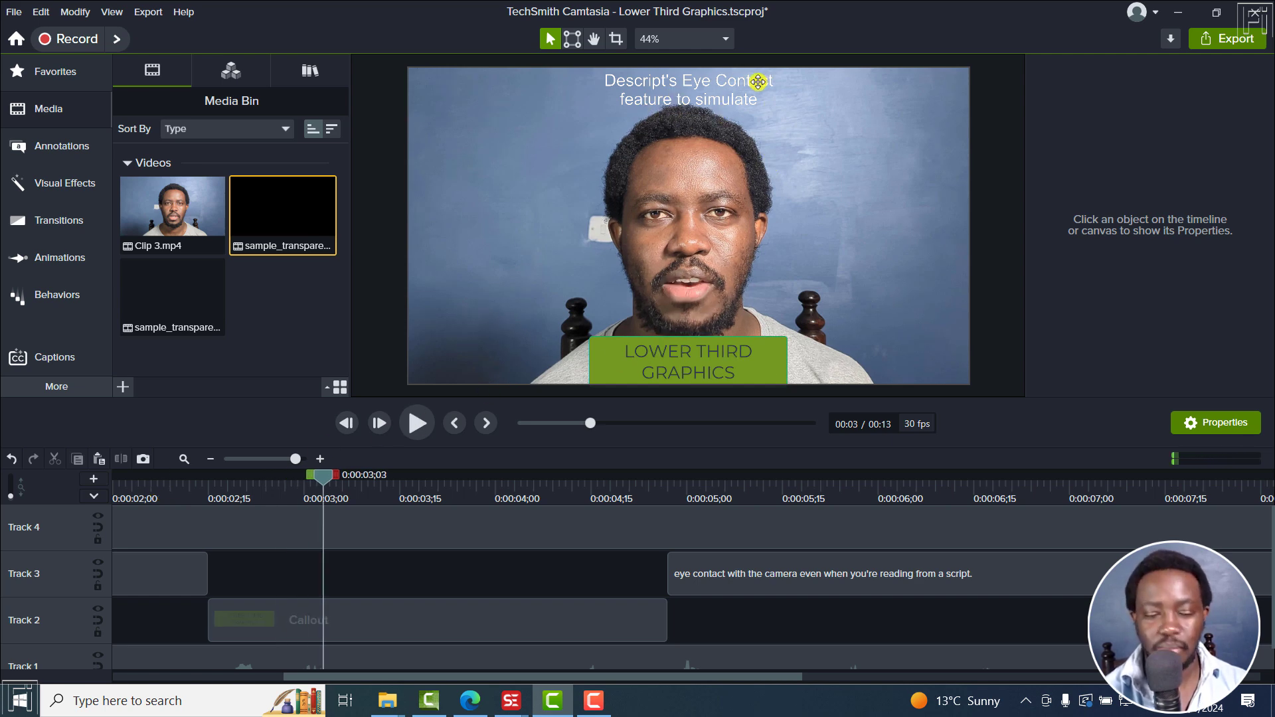
pyautogui.press('space')
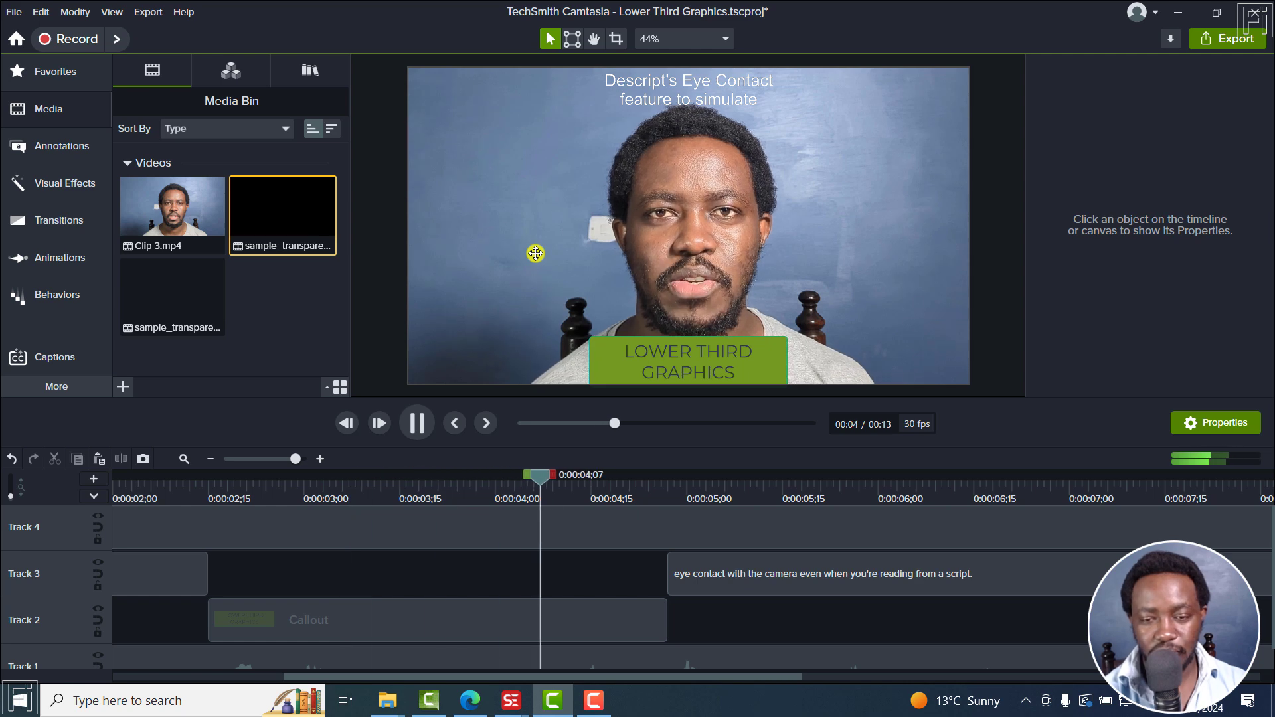
pyautogui.press('space')
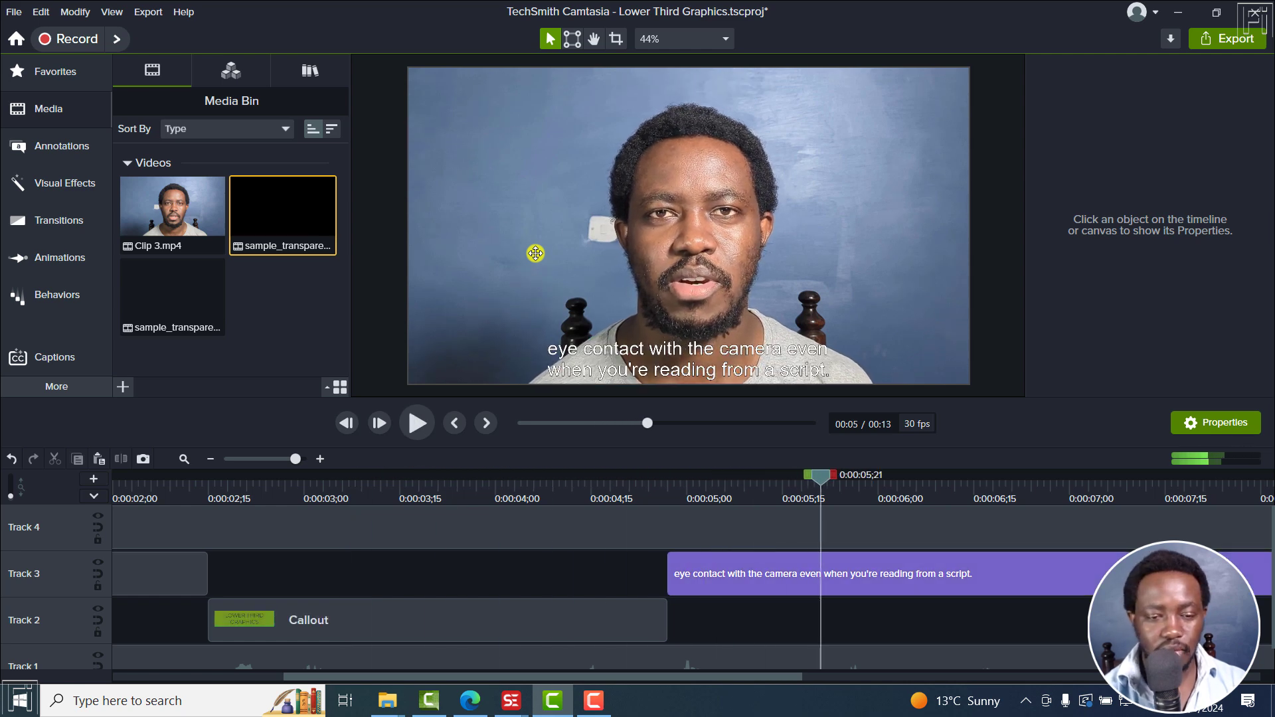
# - Move along the timeline to the second callout, from 0:00:08;27 to 0:00:10;09
pyautogui.click(210, 459)
pyautogui.click(210, 459)
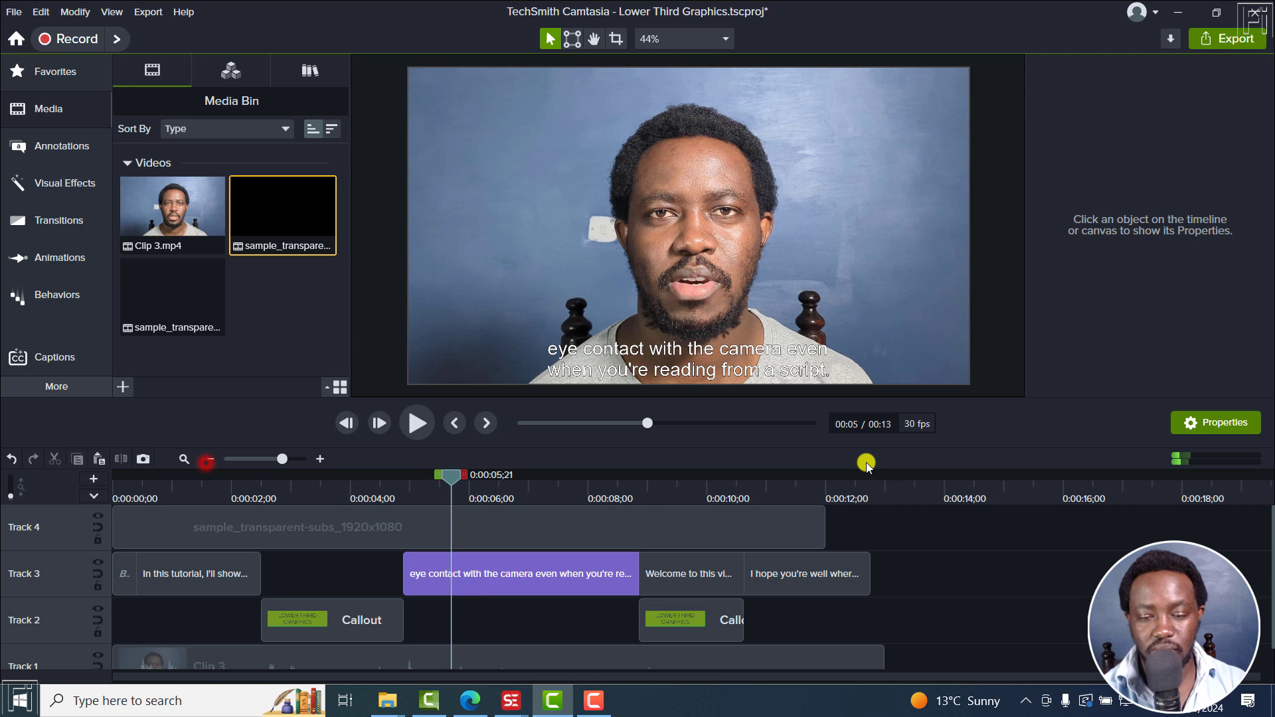
pyautogui.click(642, 473)
pyautogui.click(320, 459)
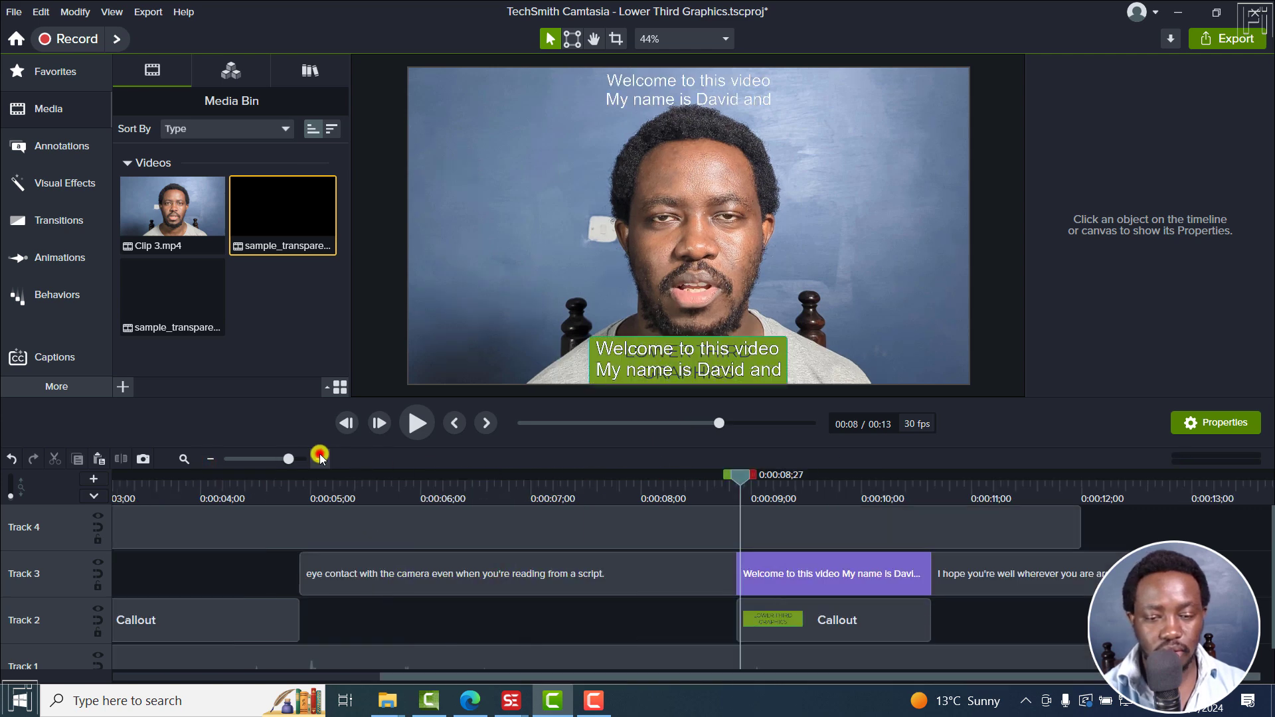
pyautogui.click(319, 459)
pyautogui.moveTo(641, 484); pyautogui.dragTo(636, 484)
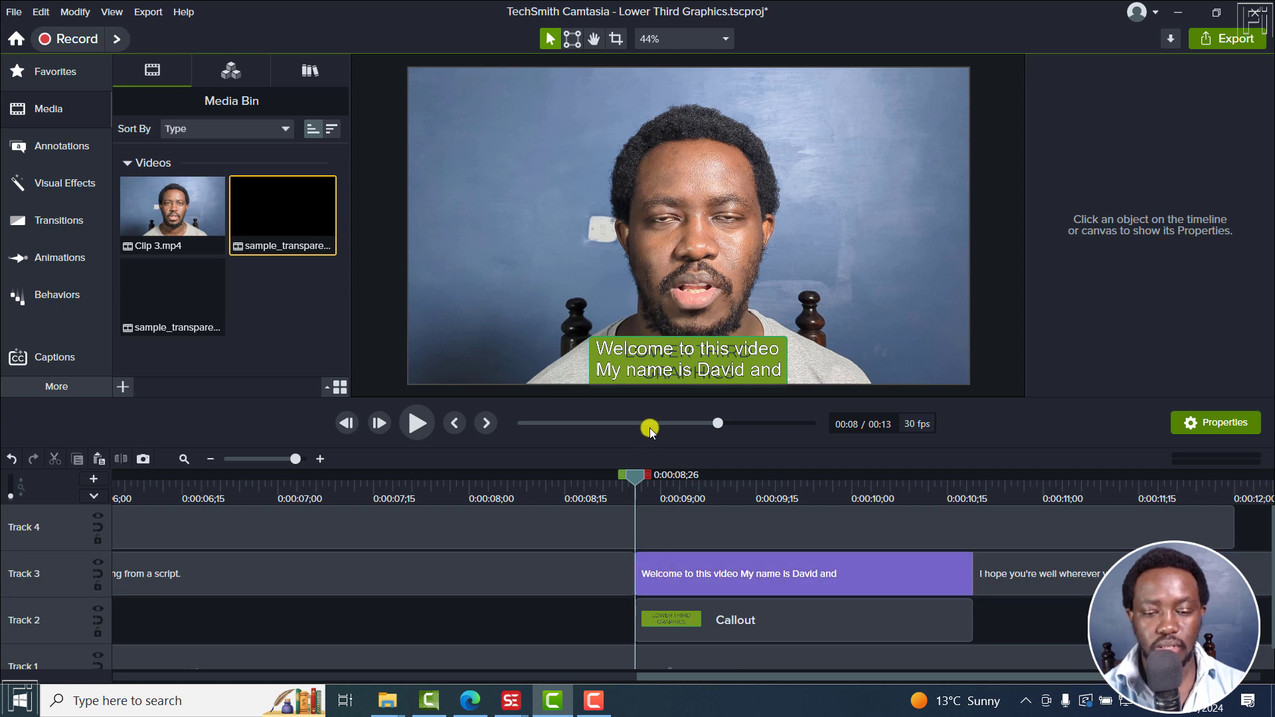
pyautogui.moveTo(640, 473); pyautogui.dragTo(978, 497)
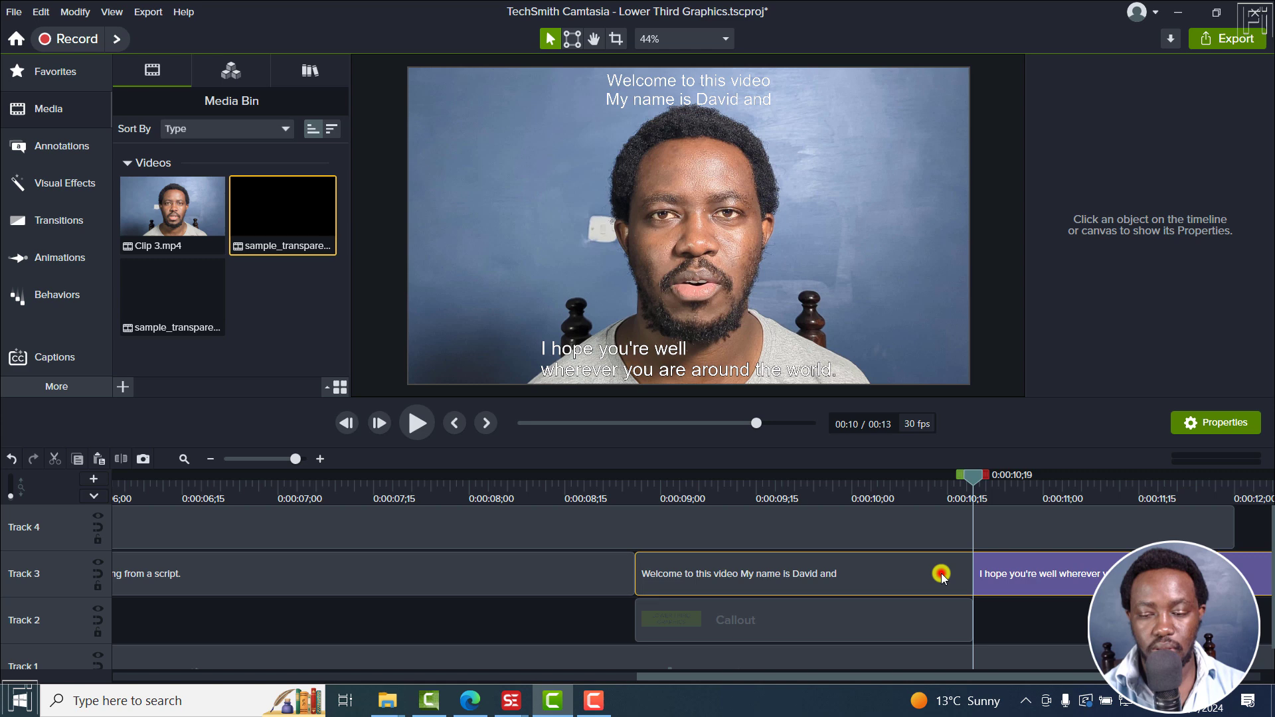
# - Delete the 'Welcome to this video' caption from Track 3 and preview from 0:00:07;27
pyautogui.click(848, 575)
pyautogui.press('Delete')
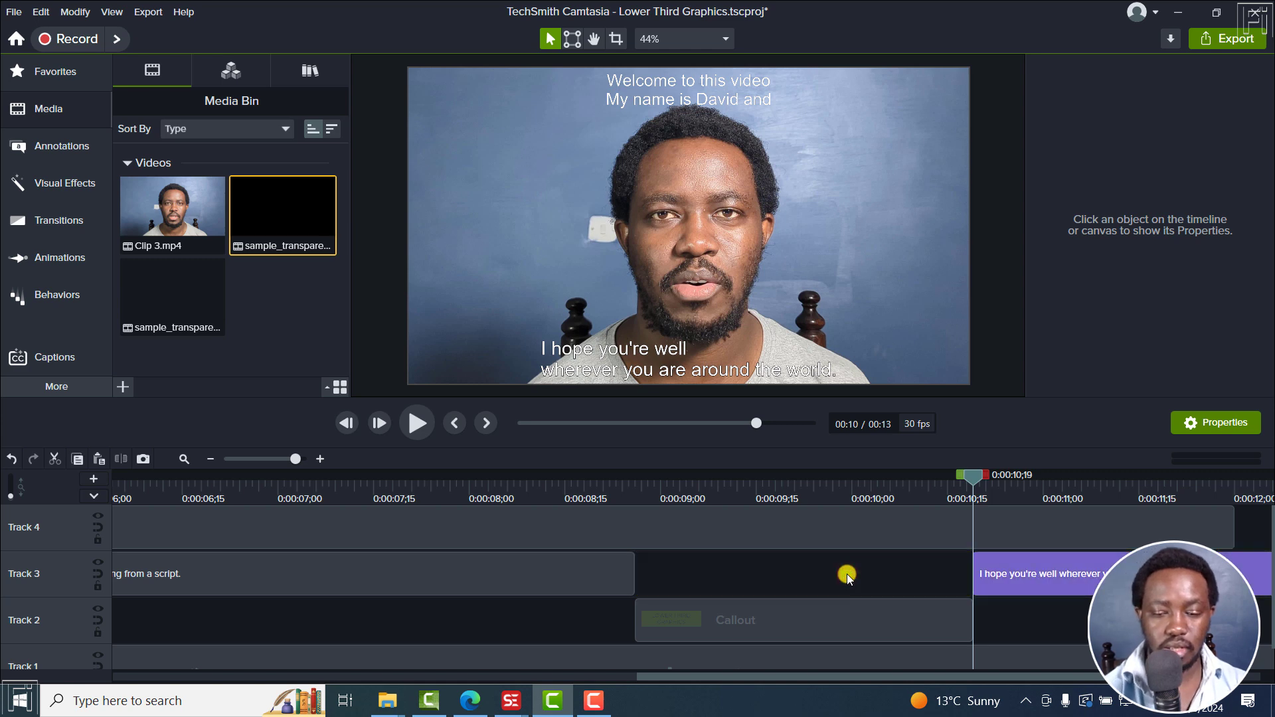
pyautogui.click(449, 495)
pyautogui.press('space')
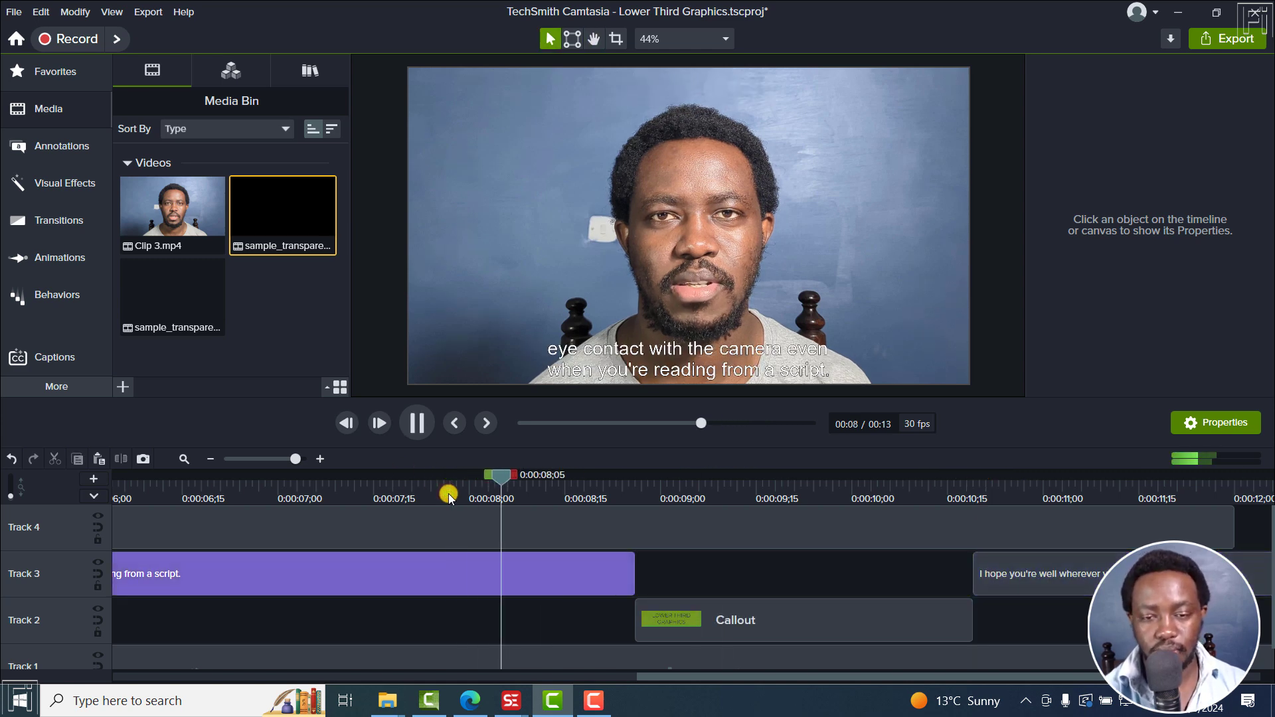
pyautogui.press('space')
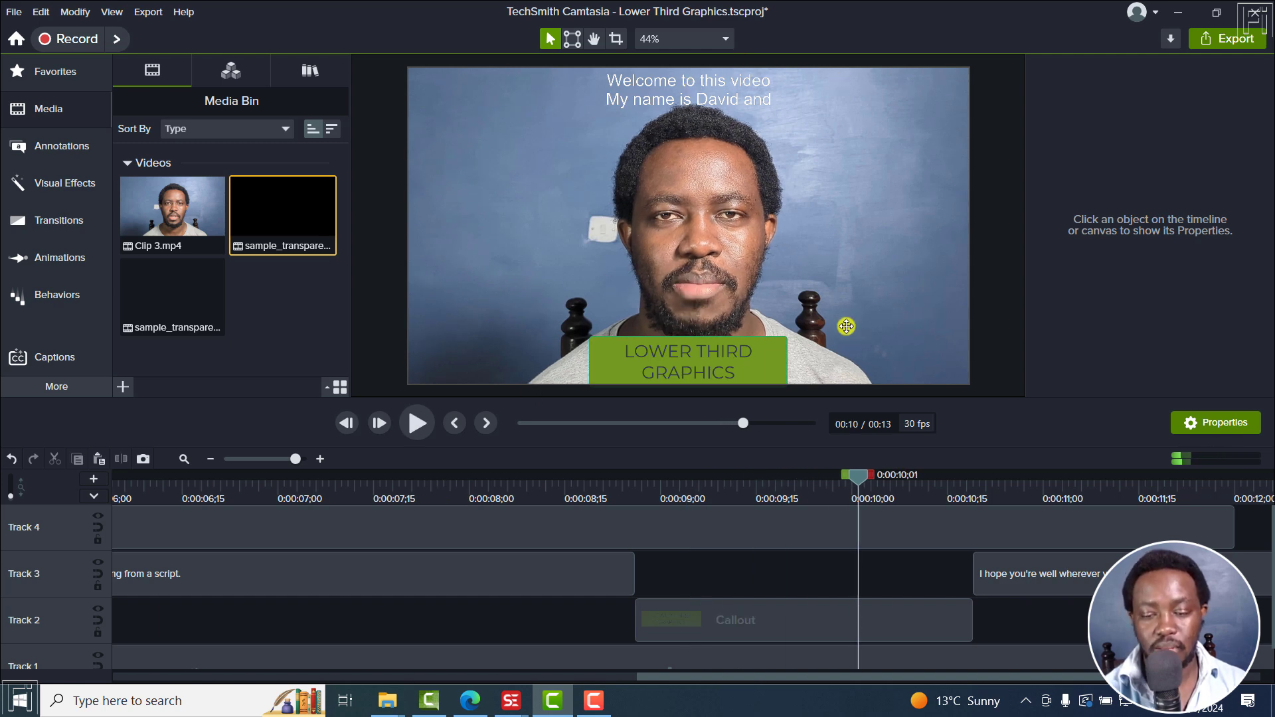
pyautogui.press('space')
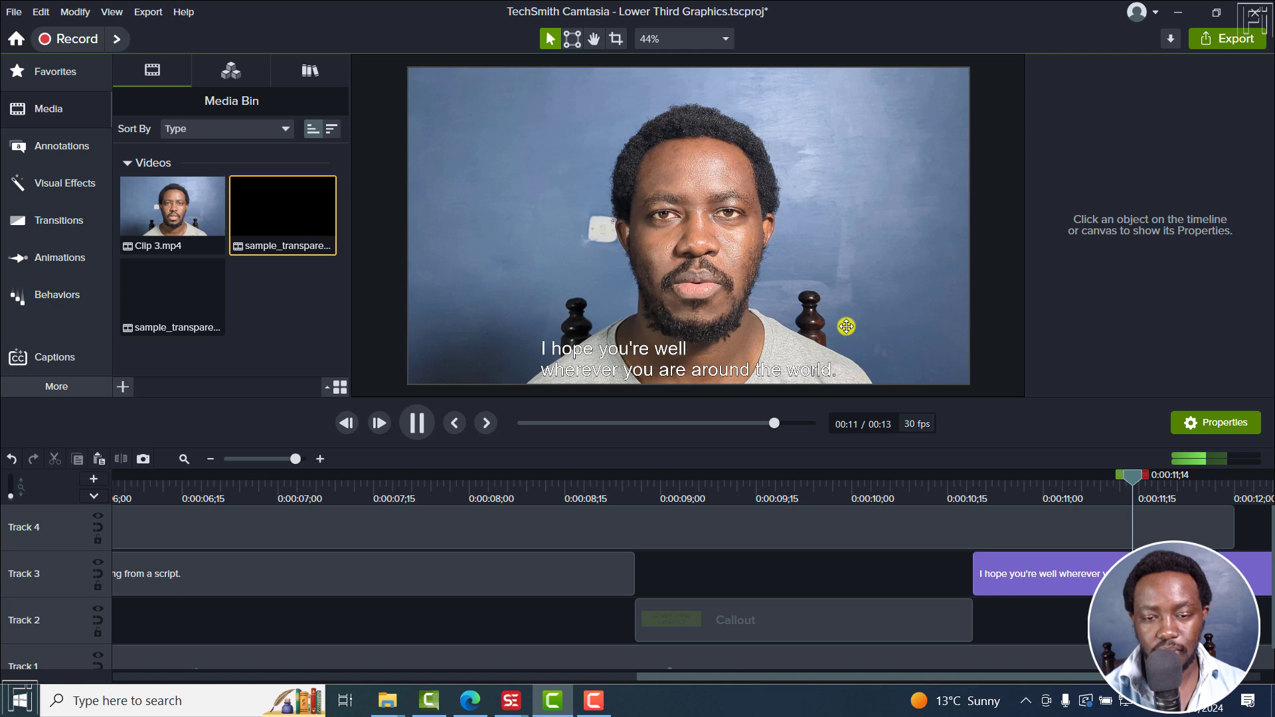
pyautogui.press('space')
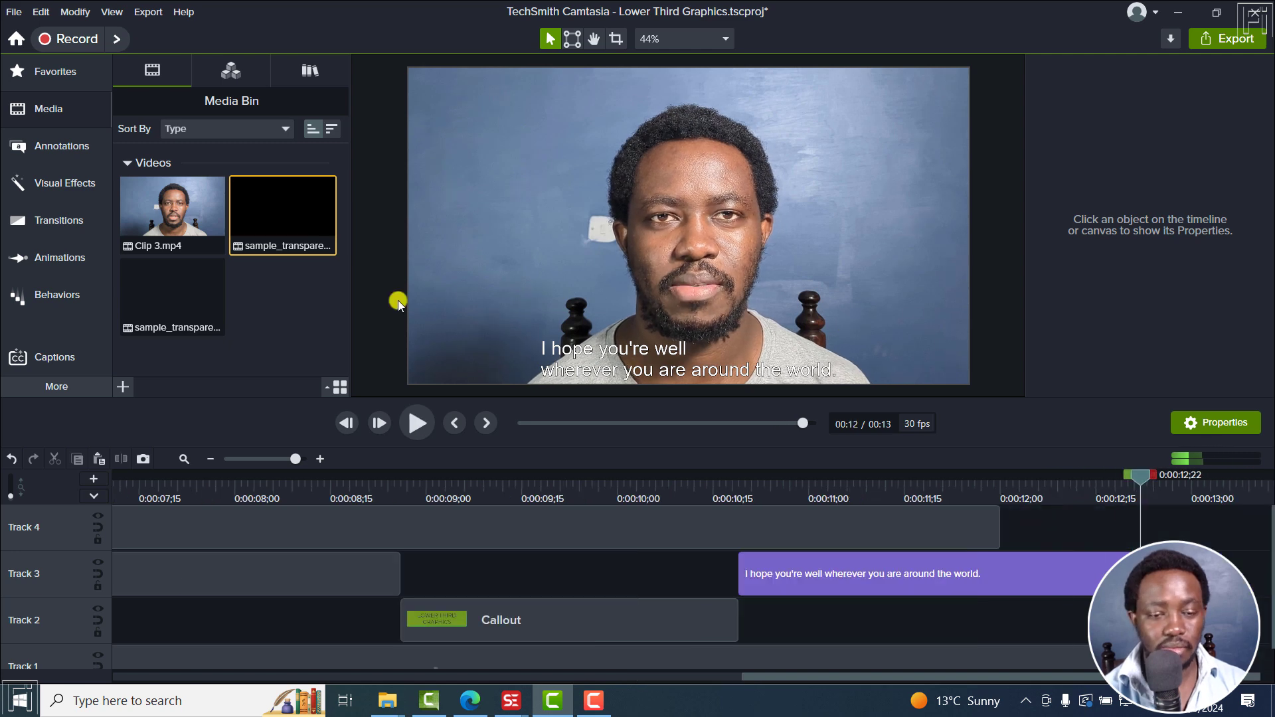
# - Zoom out, select the Track 4 subtitle clip, and glance at Subtitle Edit's generator
pyautogui.click(215, 460)
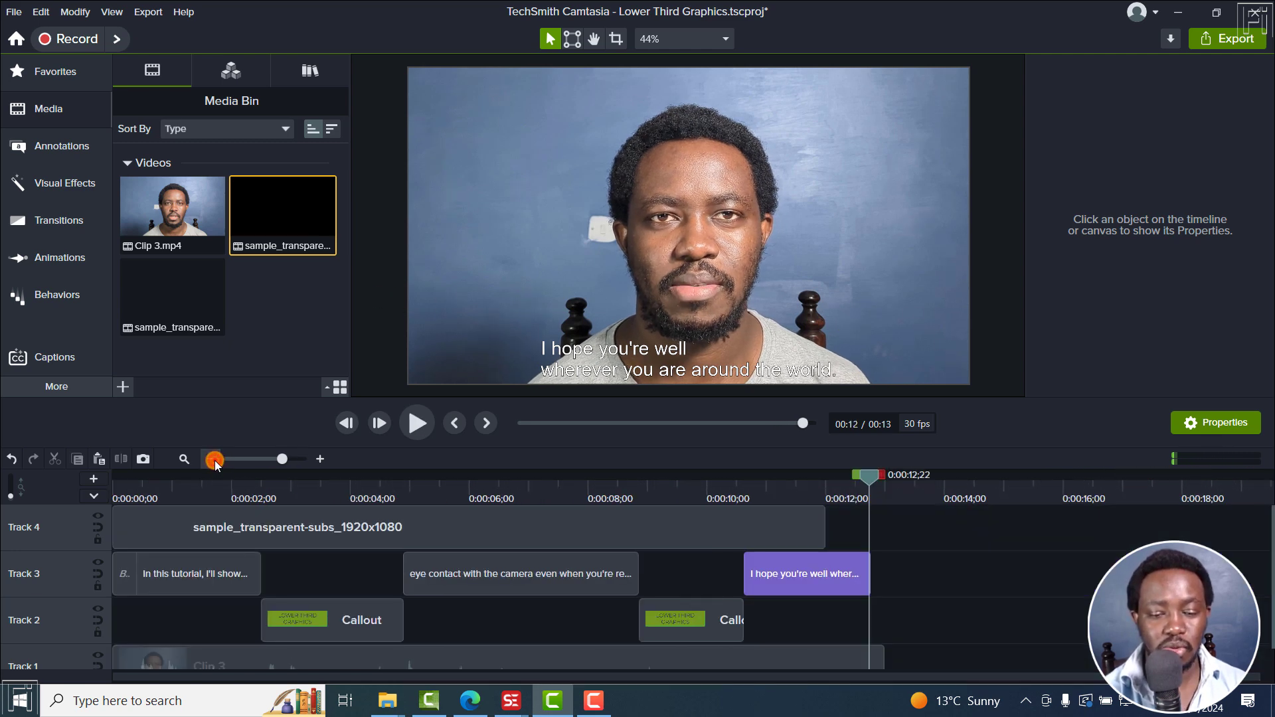
pyautogui.click(212, 460)
pyautogui.click(328, 528)
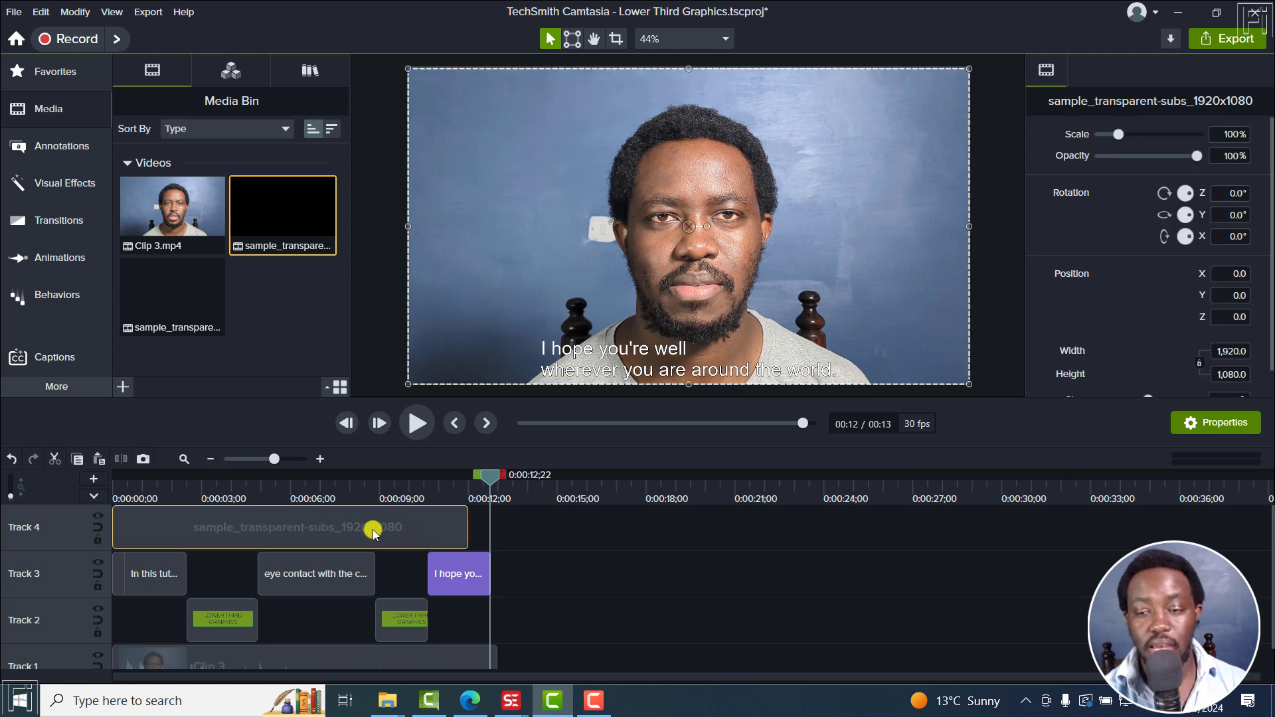
pyautogui.moveTo(511, 698)
pyautogui.click(592, 645)
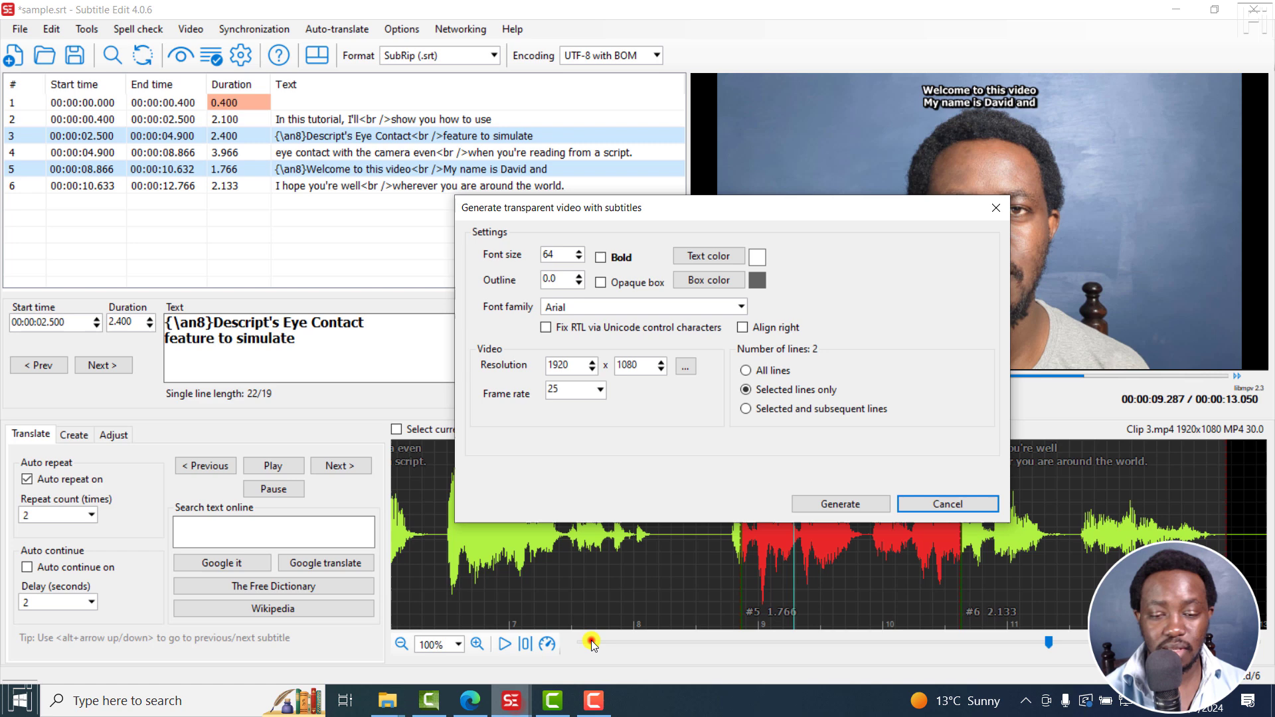
pyautogui.hotkey('alt', 'Tab')
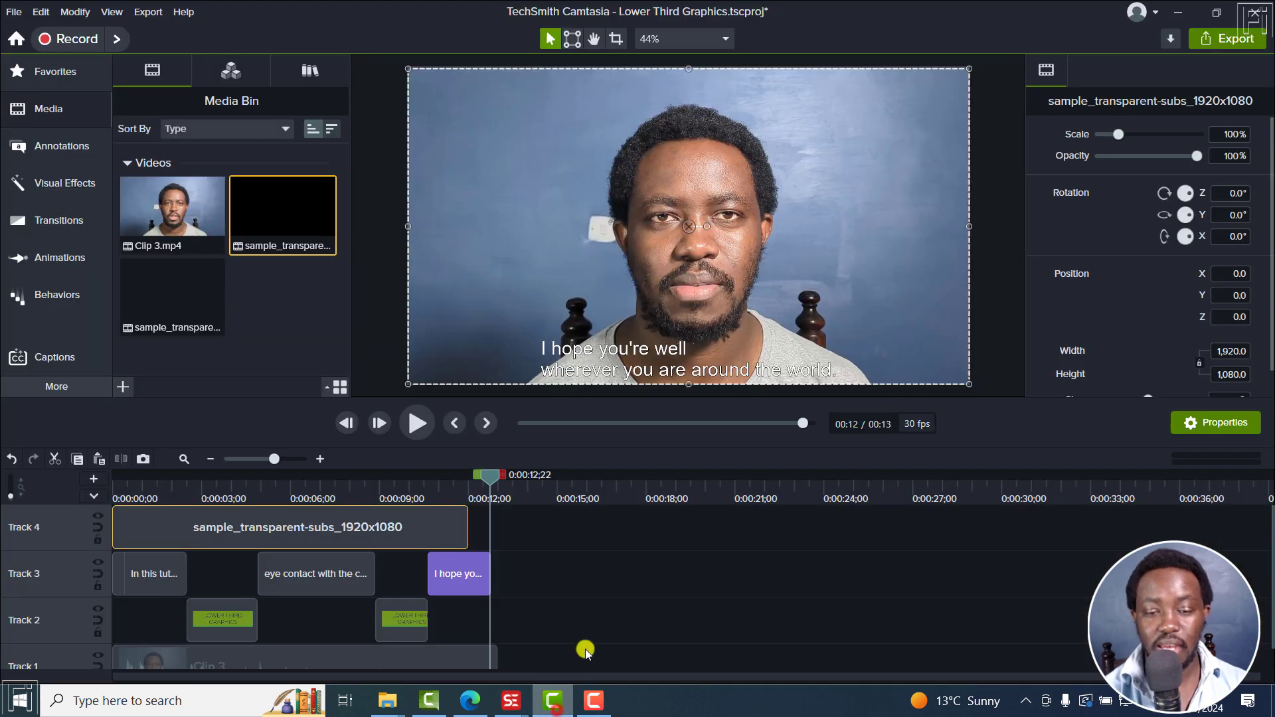
# - Edit the eye contact caption, collapse the sidebar, widen the captions list, then restore the preview
pyautogui.click(343, 487)
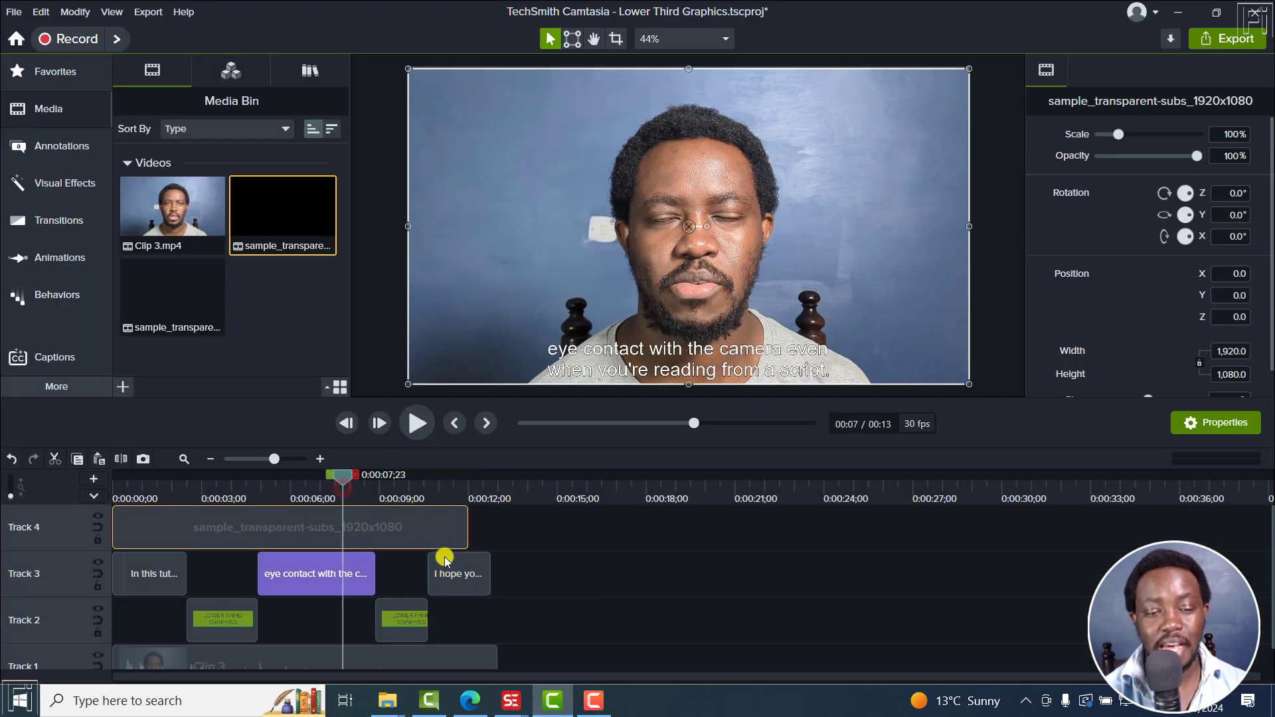
pyautogui.click(324, 583)
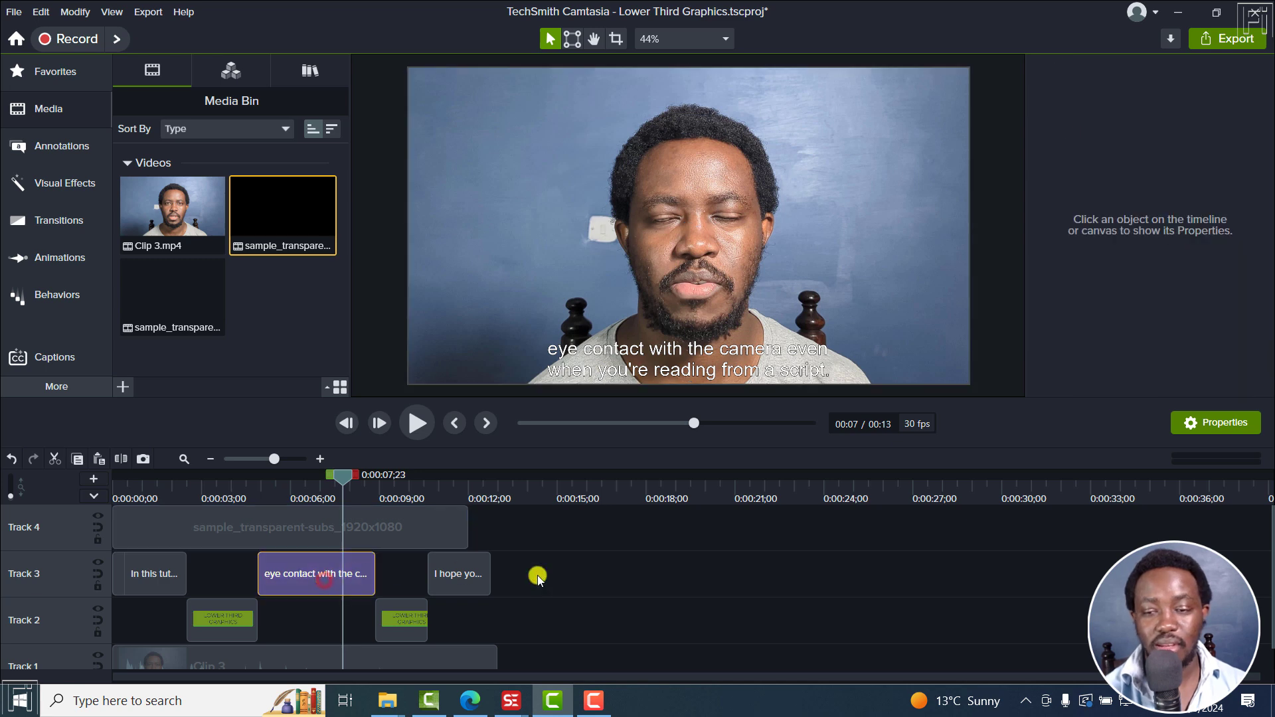
pyautogui.doubleClick(318, 580)
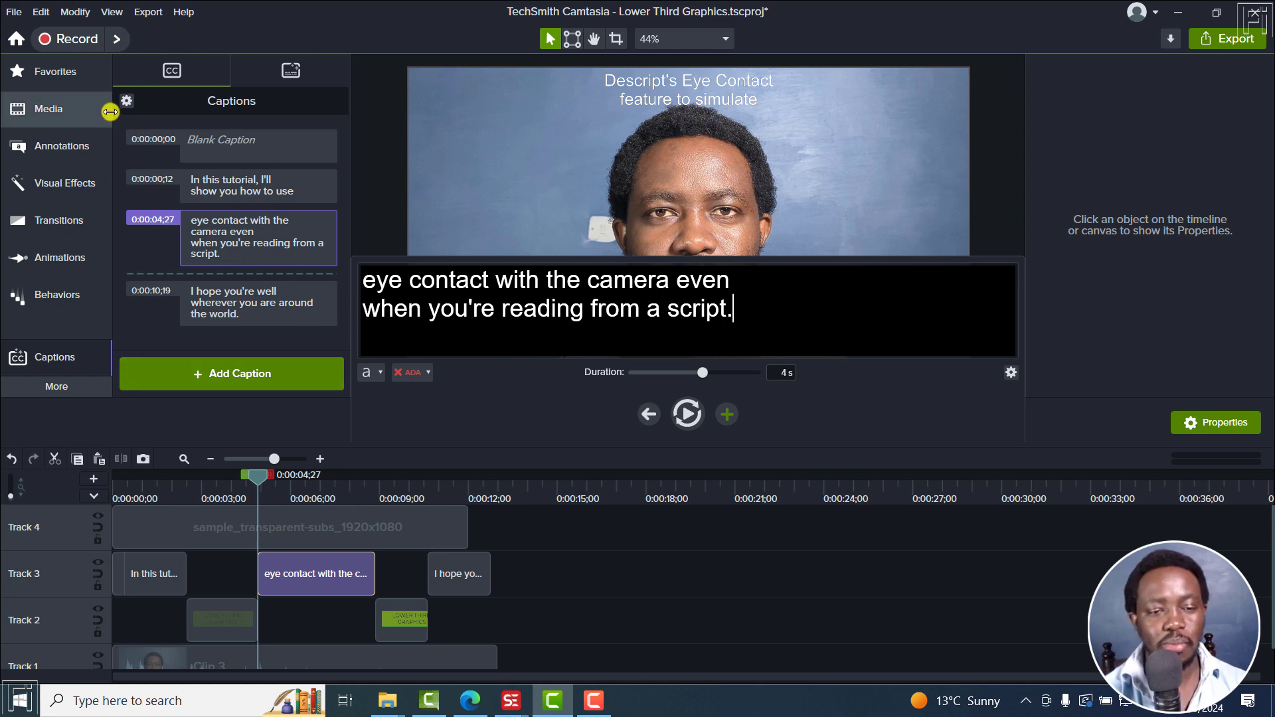
pyautogui.moveTo(111, 123); pyautogui.dragTo(33, 131)
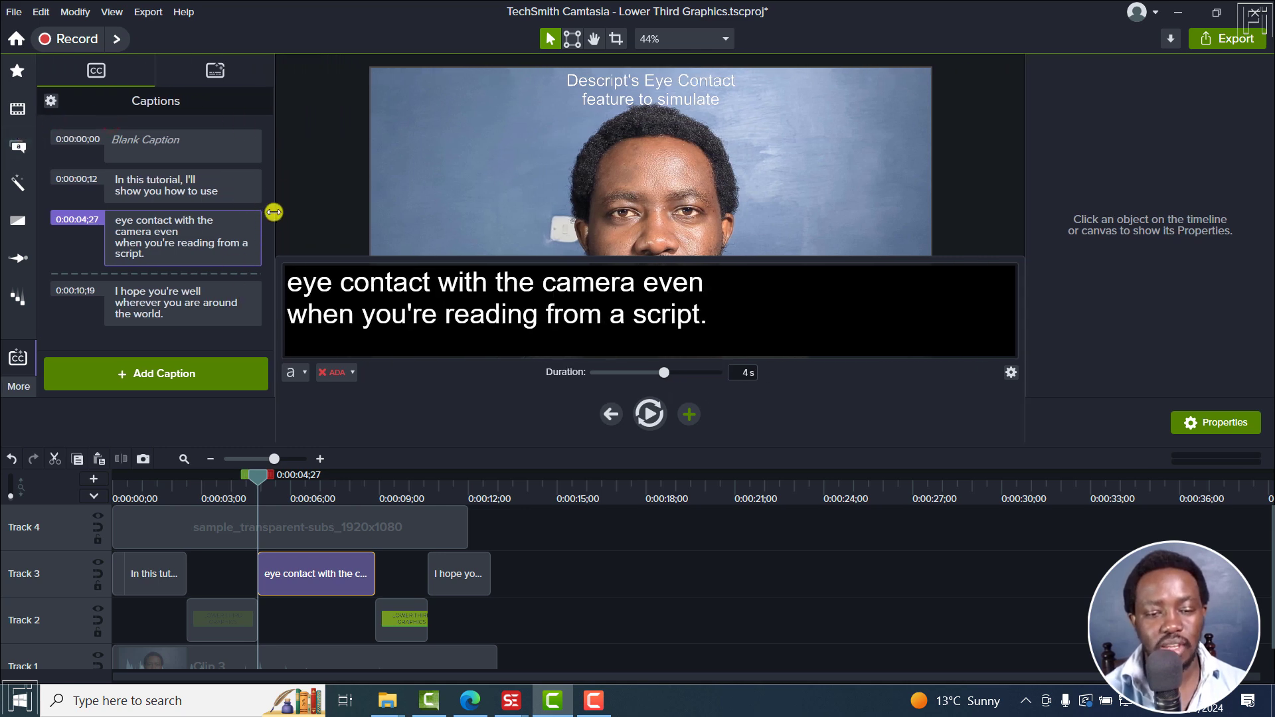
pyautogui.moveTo(276, 212); pyautogui.dragTo(397, 213)
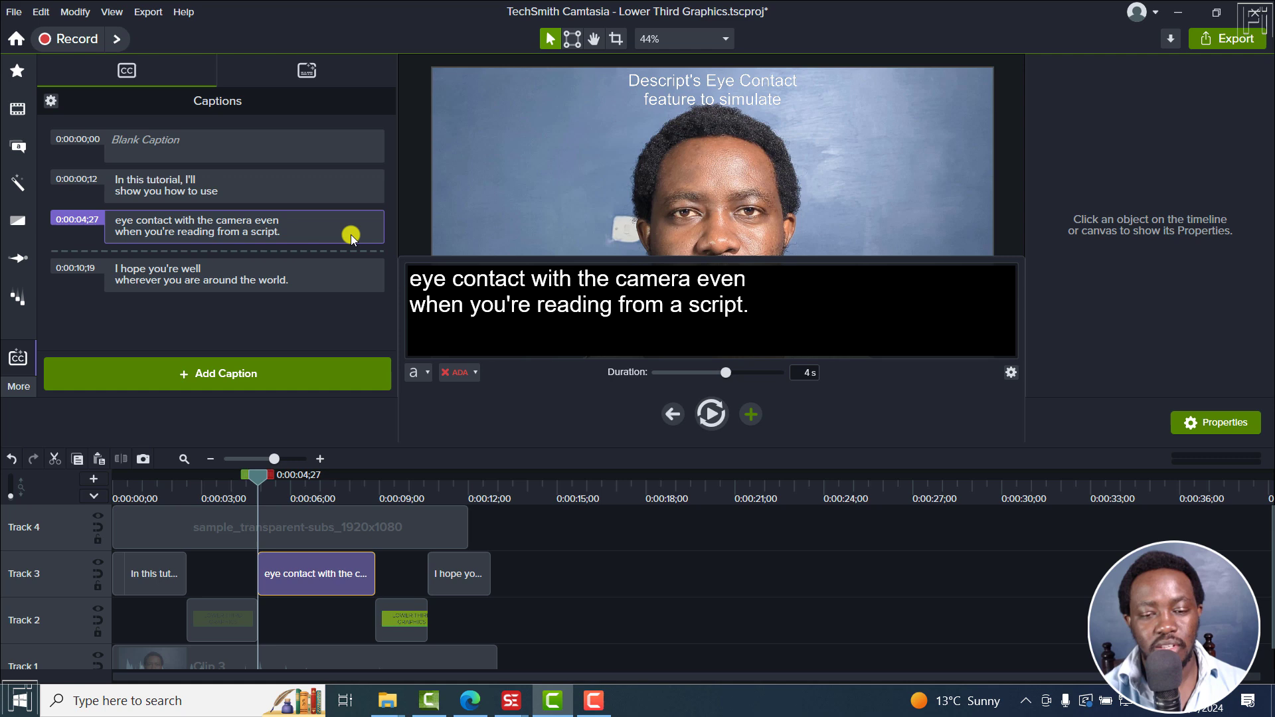
pyautogui.click(1006, 233)
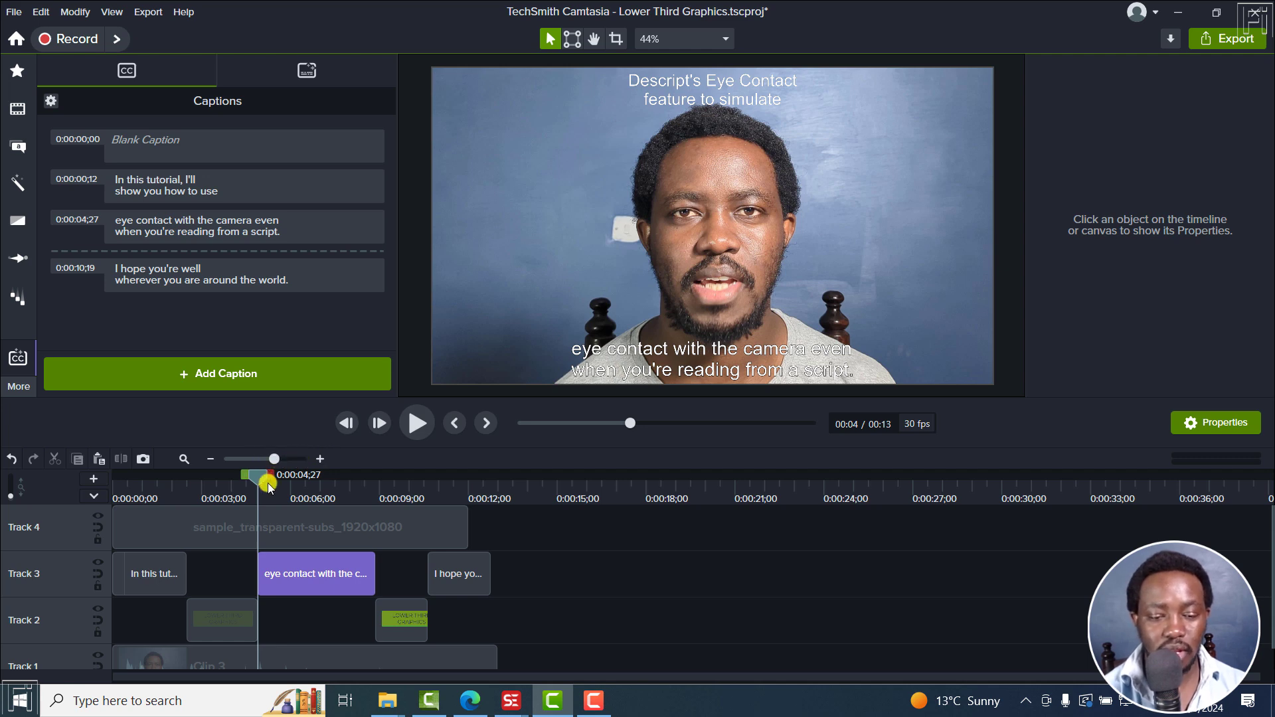
# - Zoom the timeline to half-second detail and play from the second caption to 'I hope you're well'
pyautogui.click(318, 461)
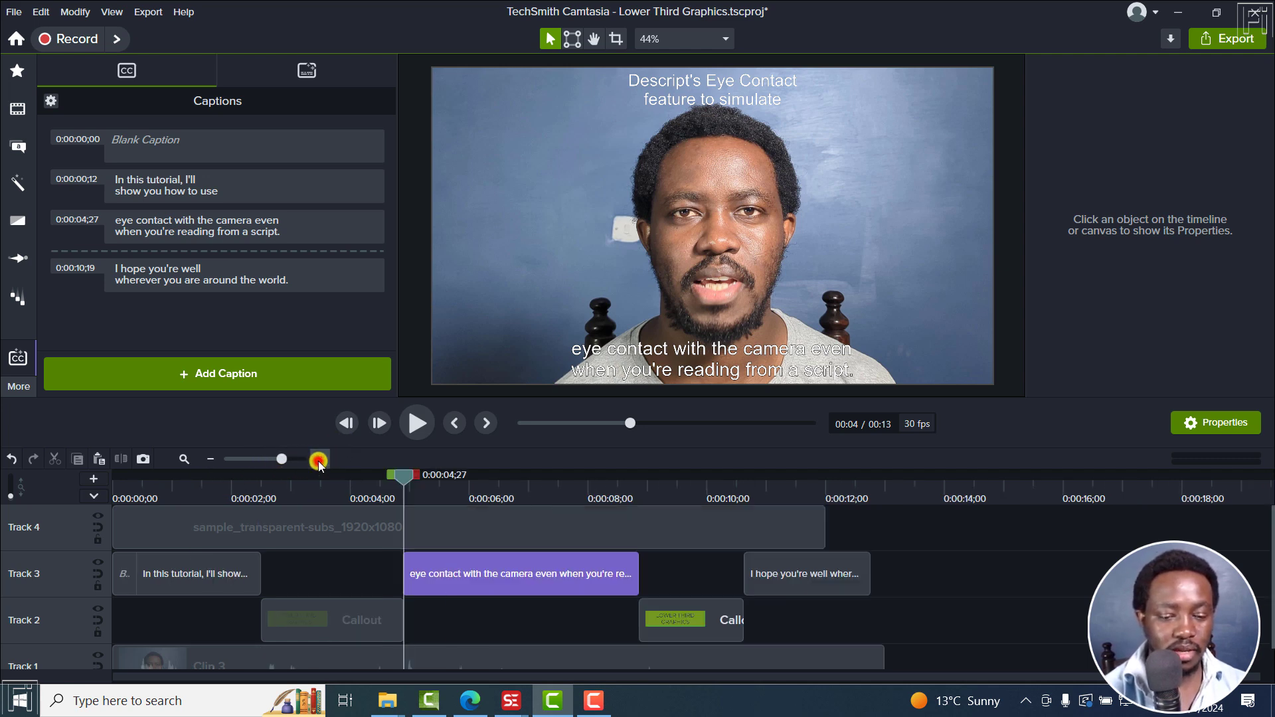
pyautogui.click(318, 461)
pyautogui.click(318, 461)
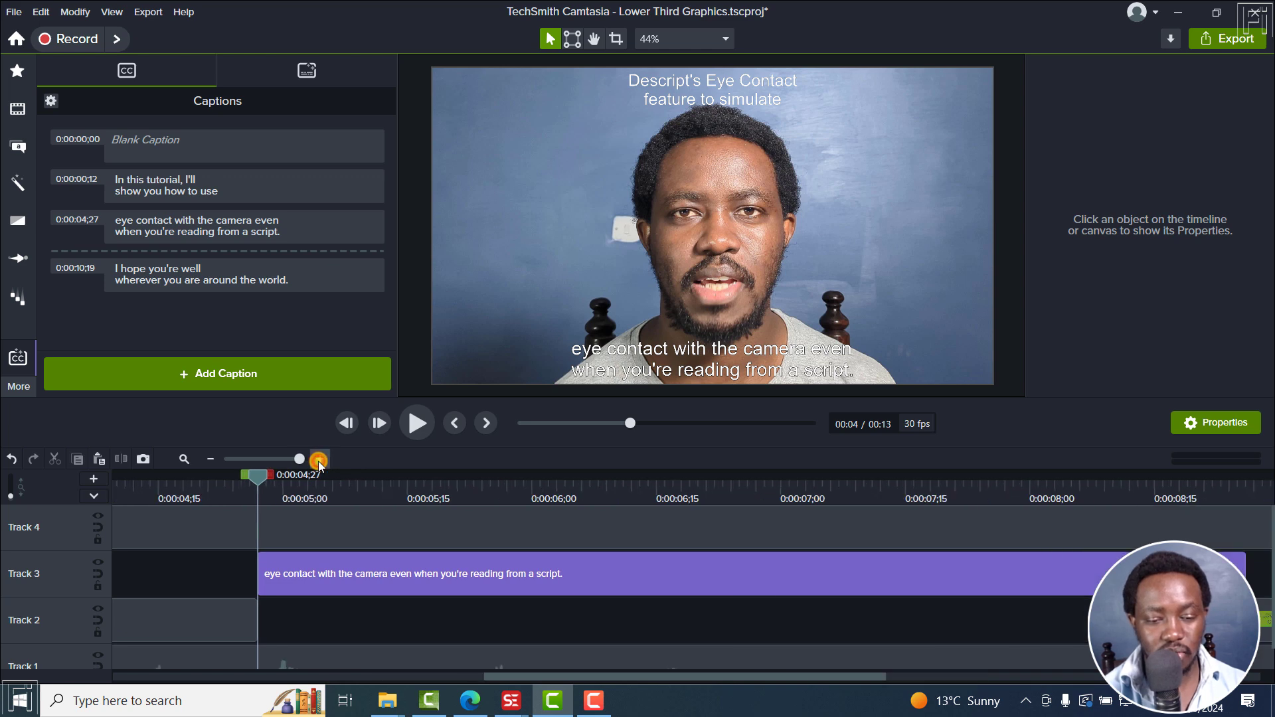
pyautogui.press('space')
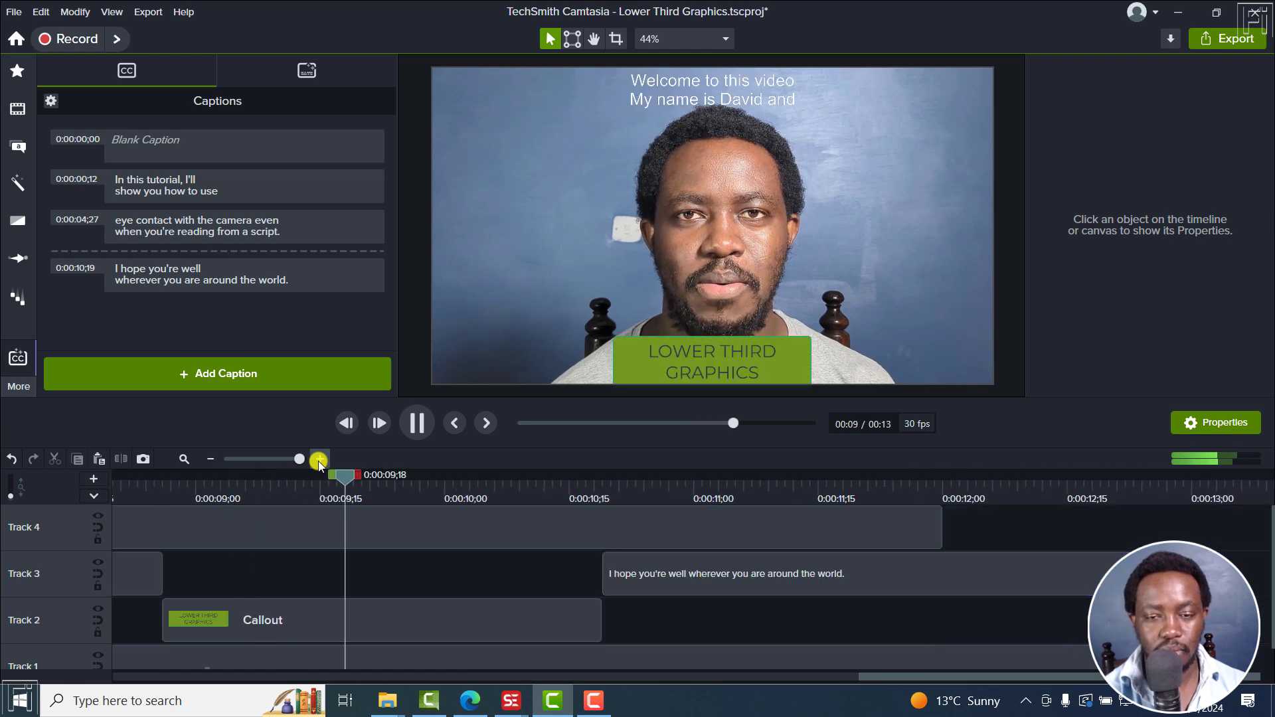
pyautogui.press('space')
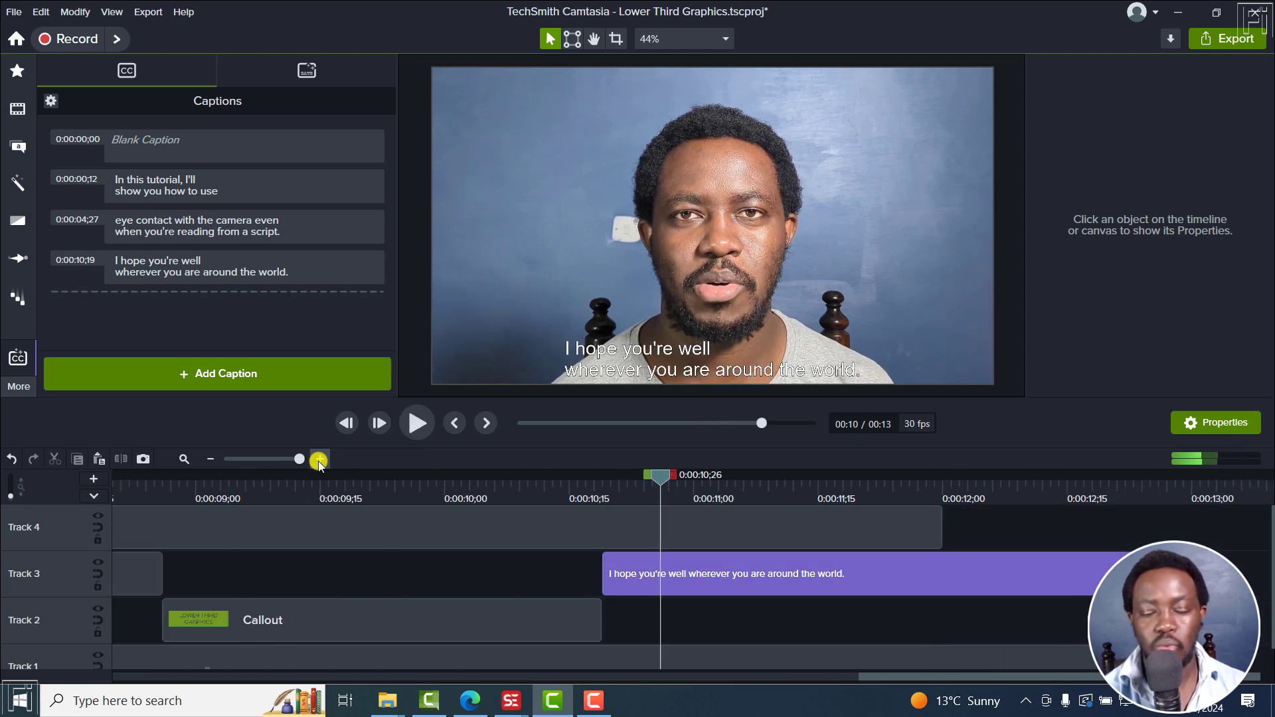
pyautogui.click(186, 459)
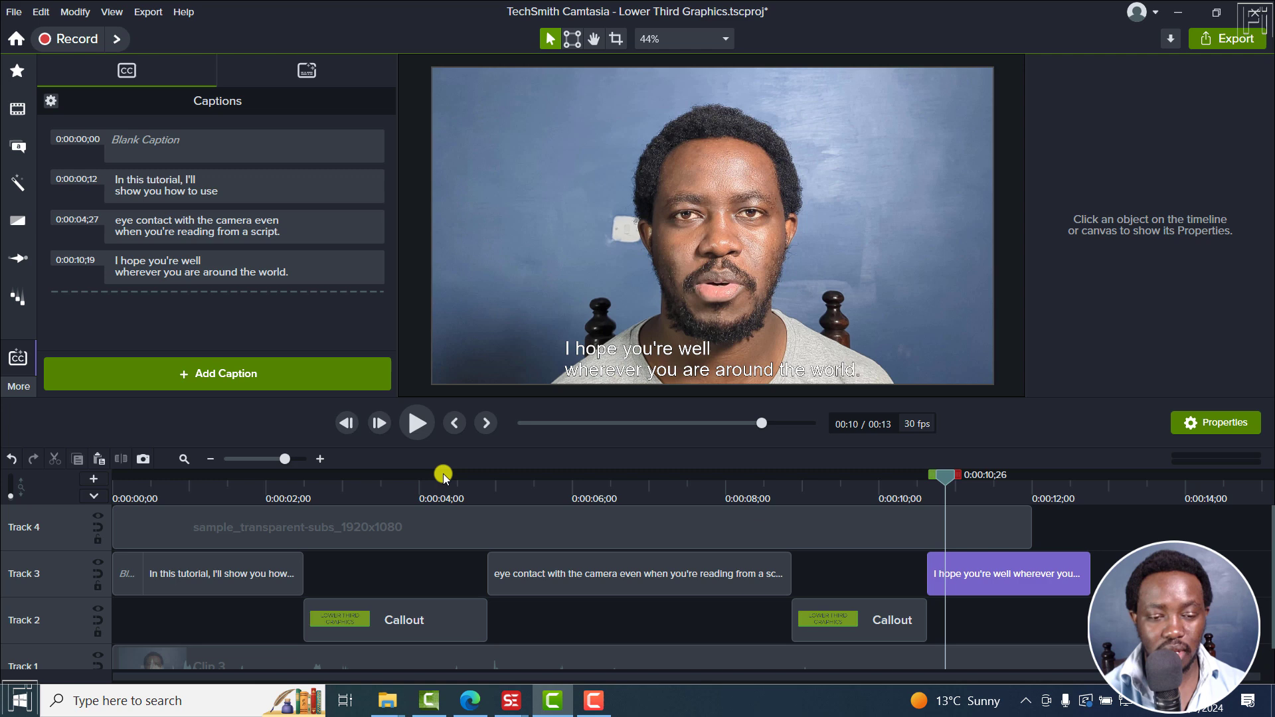
# - Export a local MP4 with 'Render video with open captions' checked, continuing past the closed-captions warning
pyautogui.click(1224, 42)
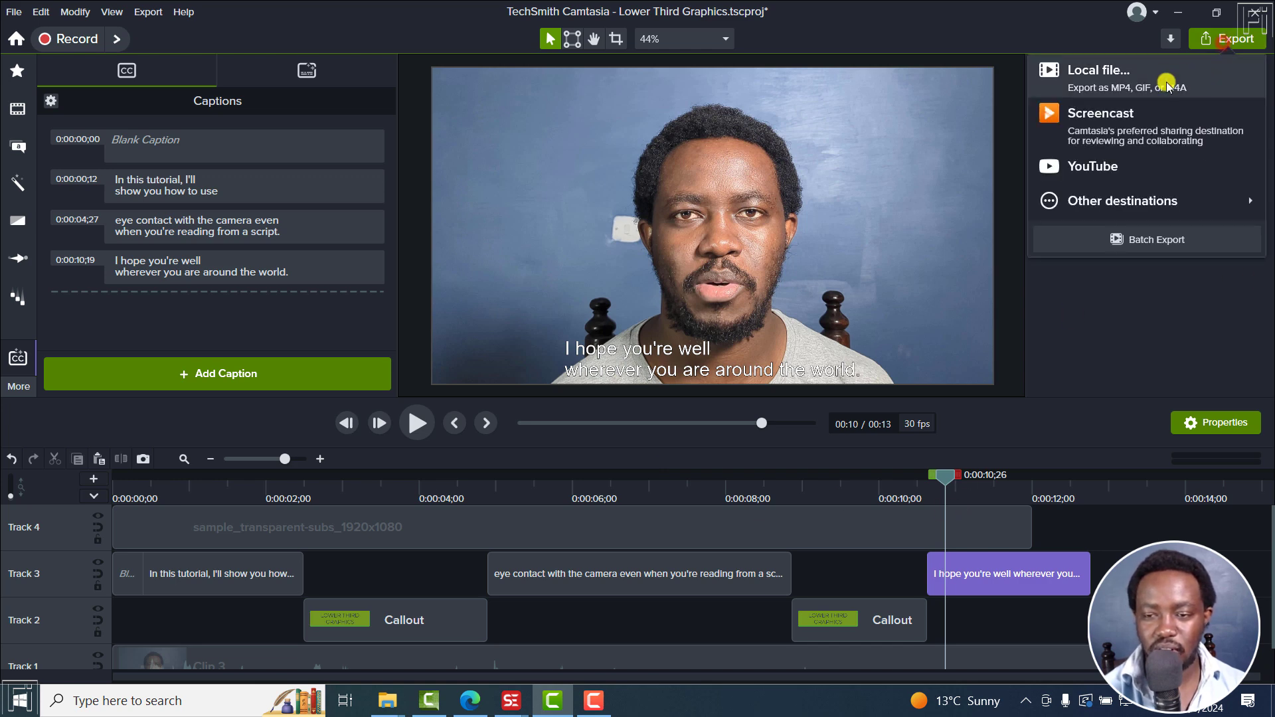
pyautogui.click(1167, 81)
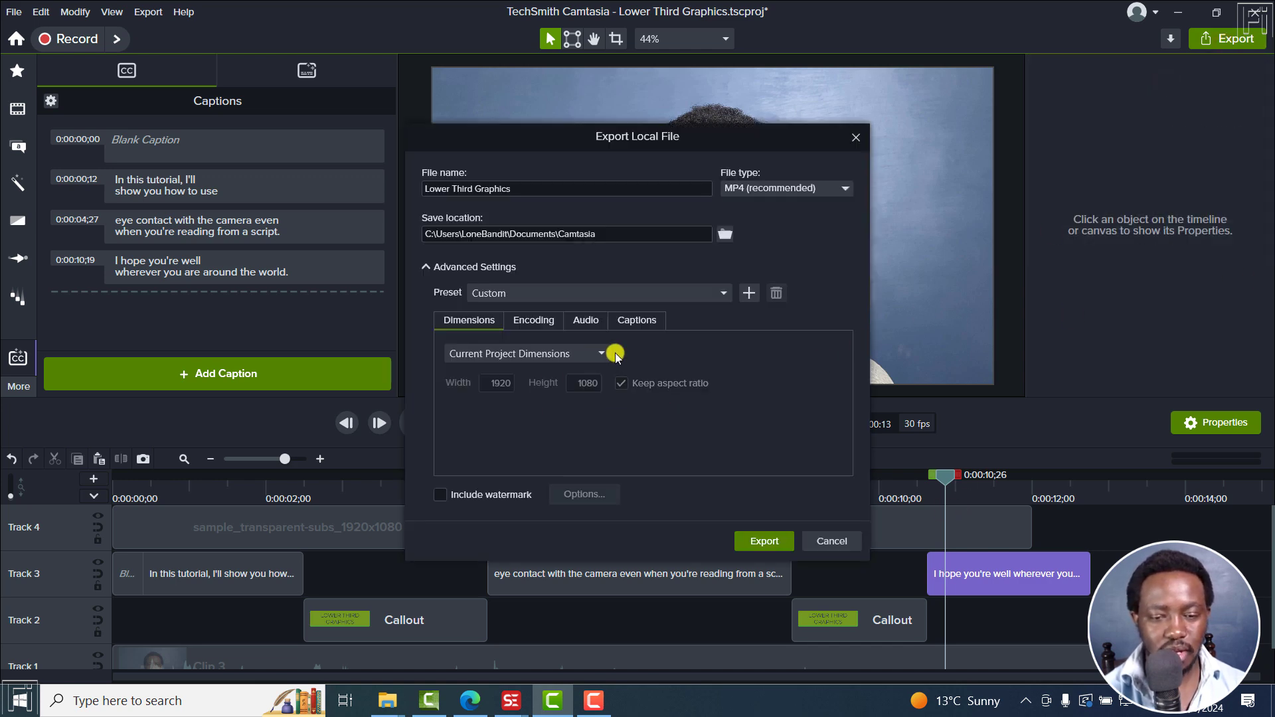
pyautogui.click(634, 316)
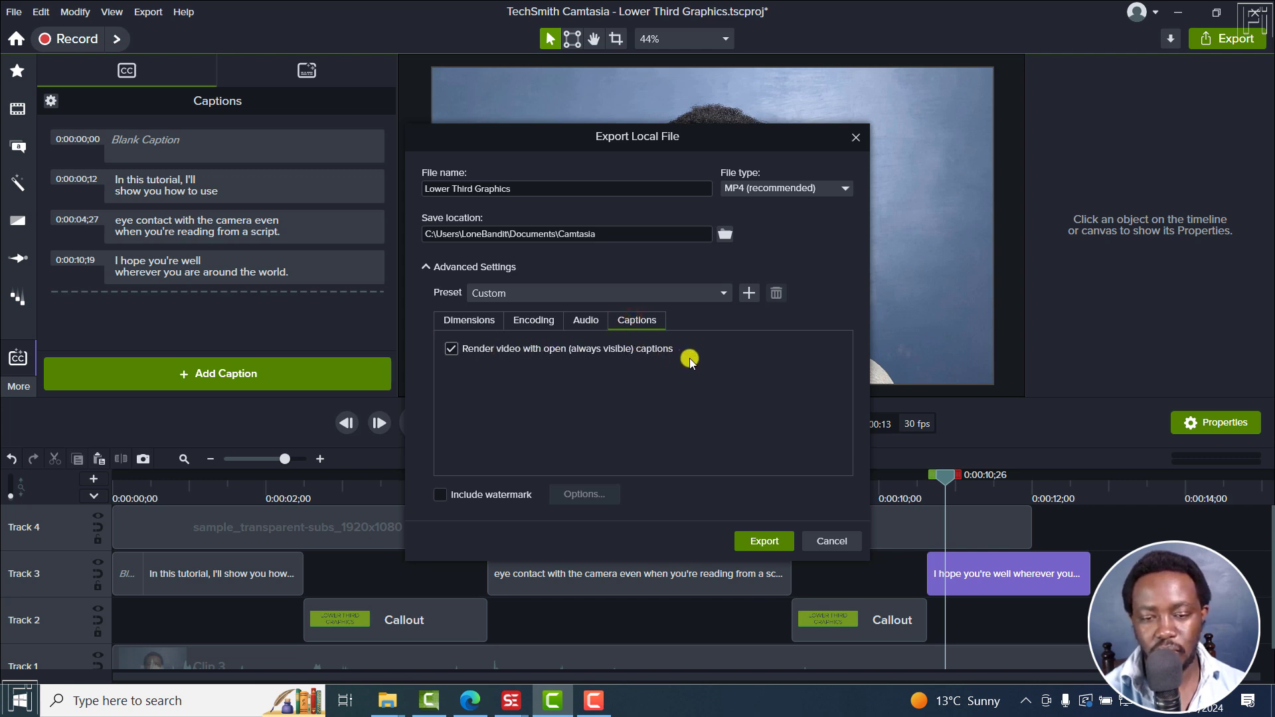
pyautogui.click(489, 327)
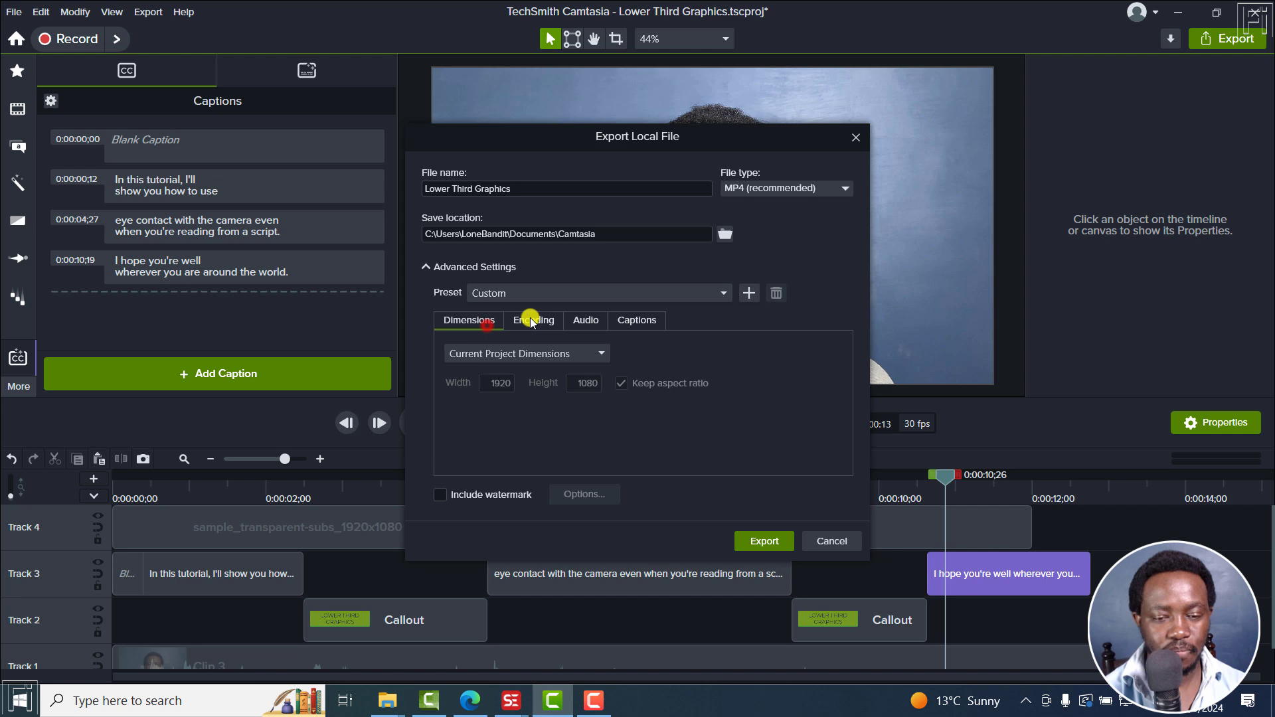
pyautogui.click(536, 322)
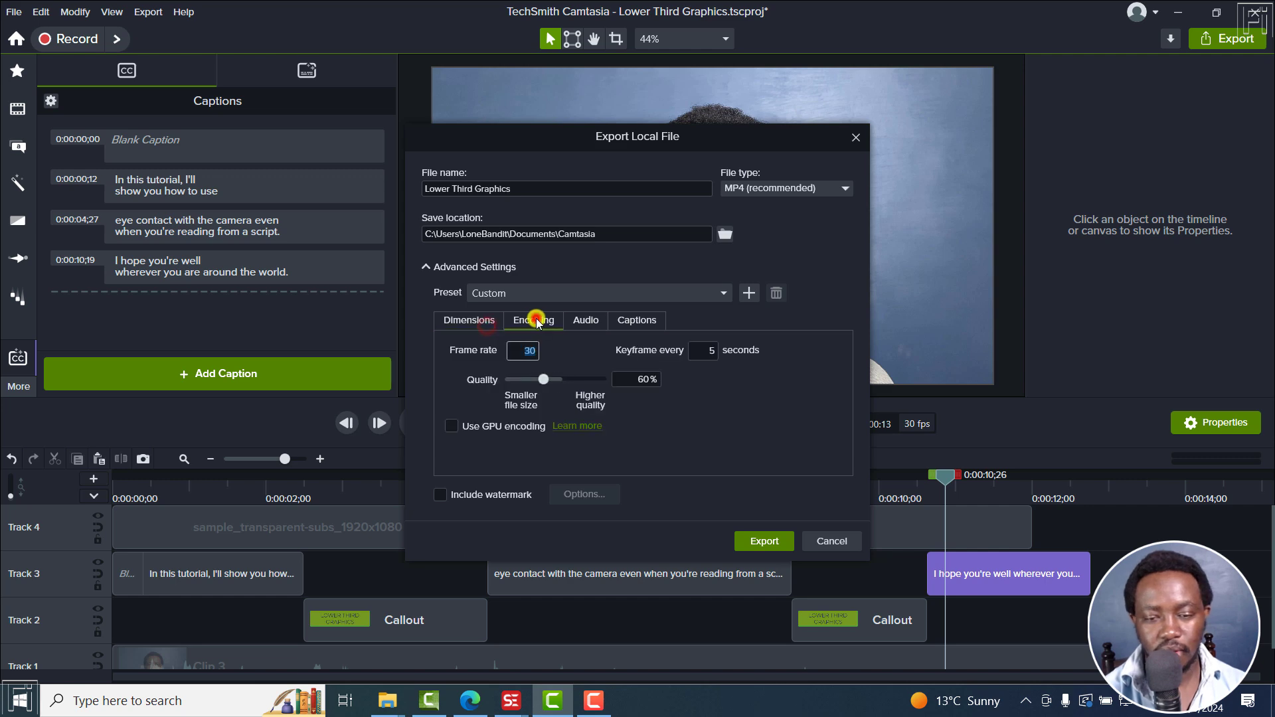
pyautogui.click(588, 325)
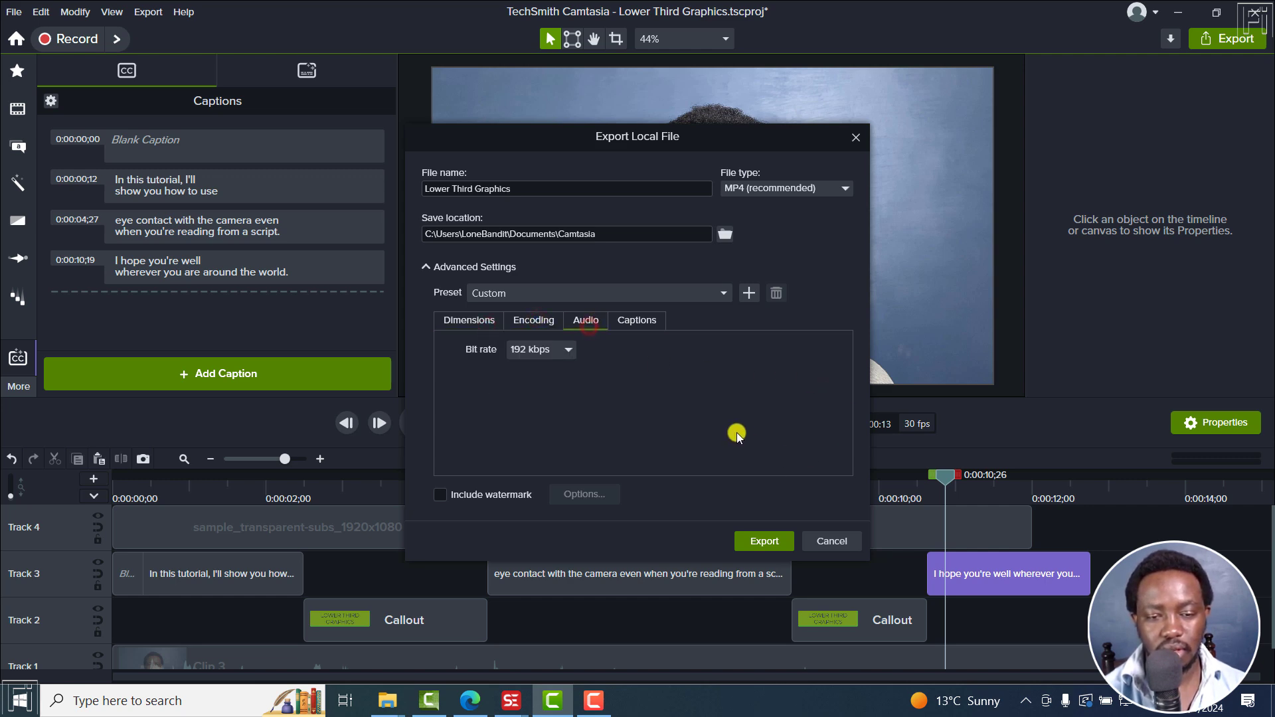
pyautogui.click(757, 543)
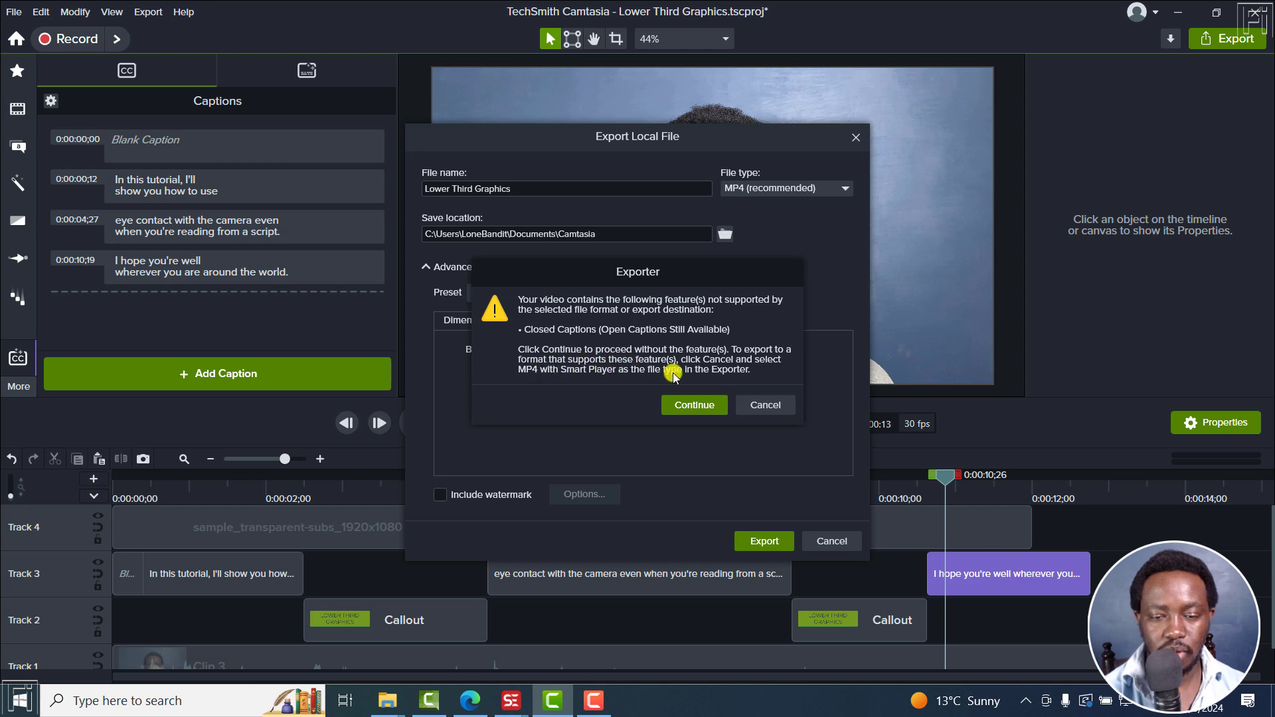
pyautogui.click(689, 404)
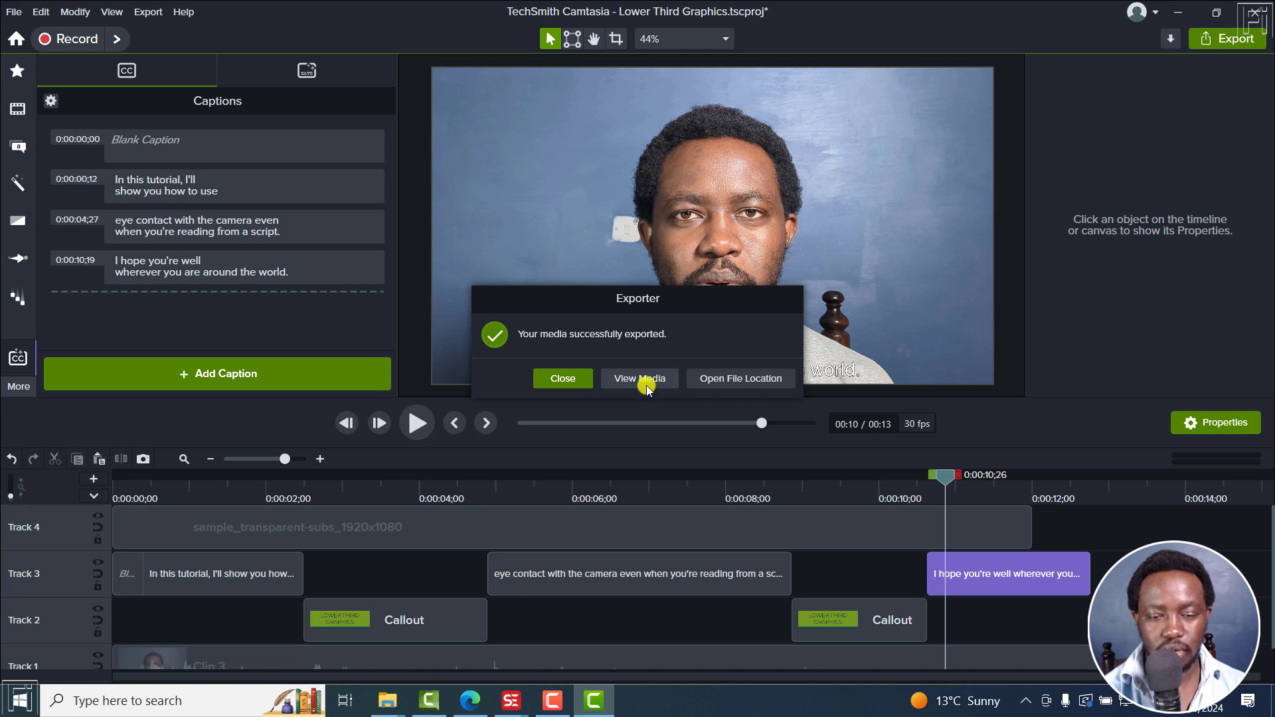
# - Play the exported MP4 in VLC, pausing on the bottom caption to check it clears the callout
pyautogui.click(648, 387)
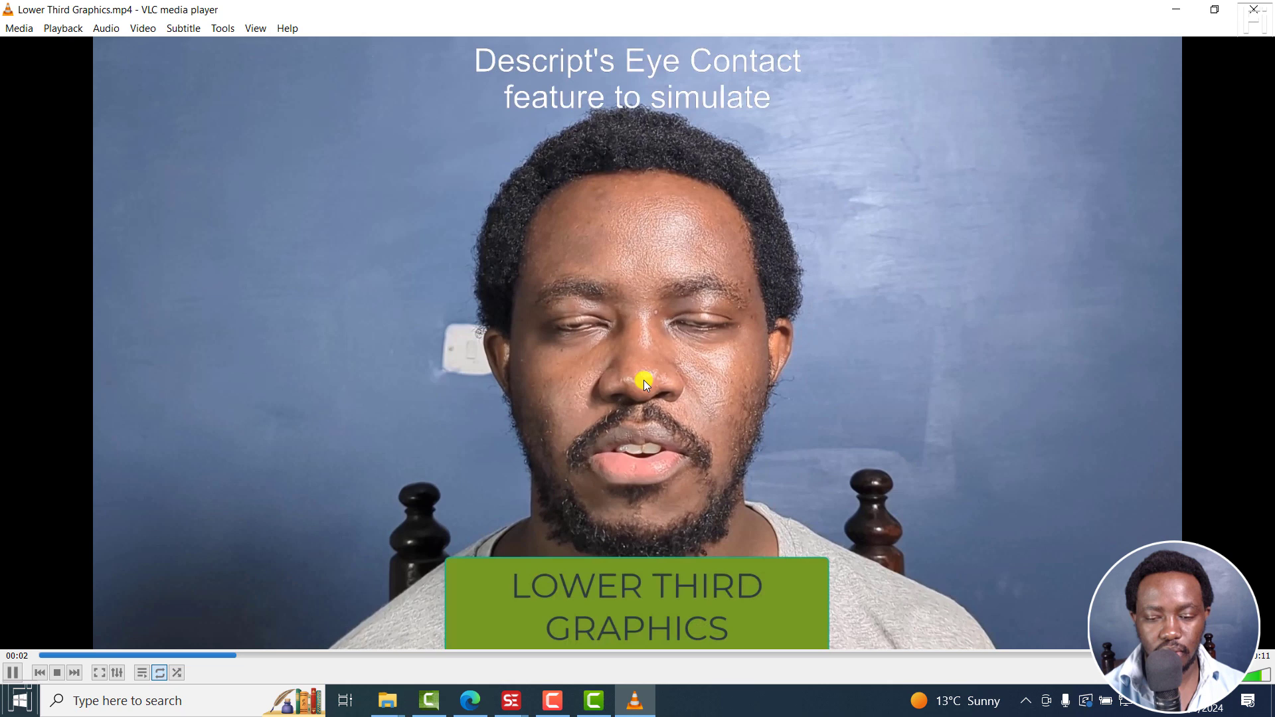
pyautogui.press('space')
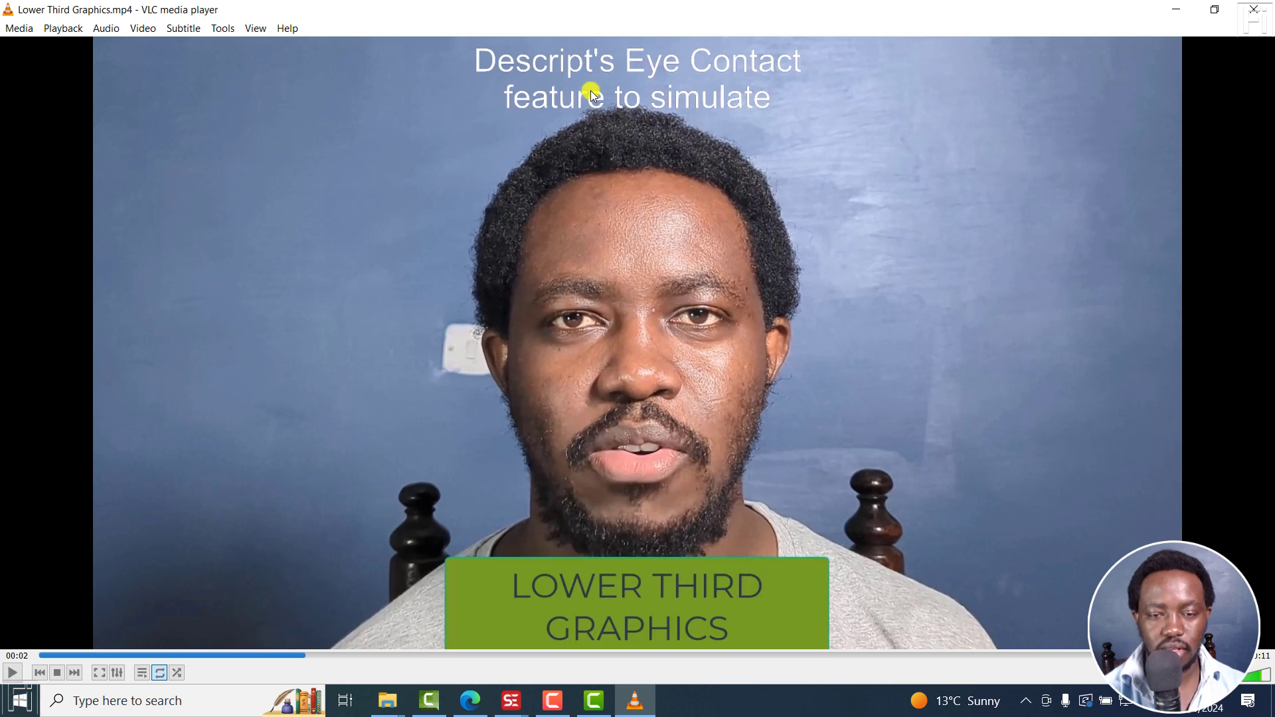
pyautogui.press('space')
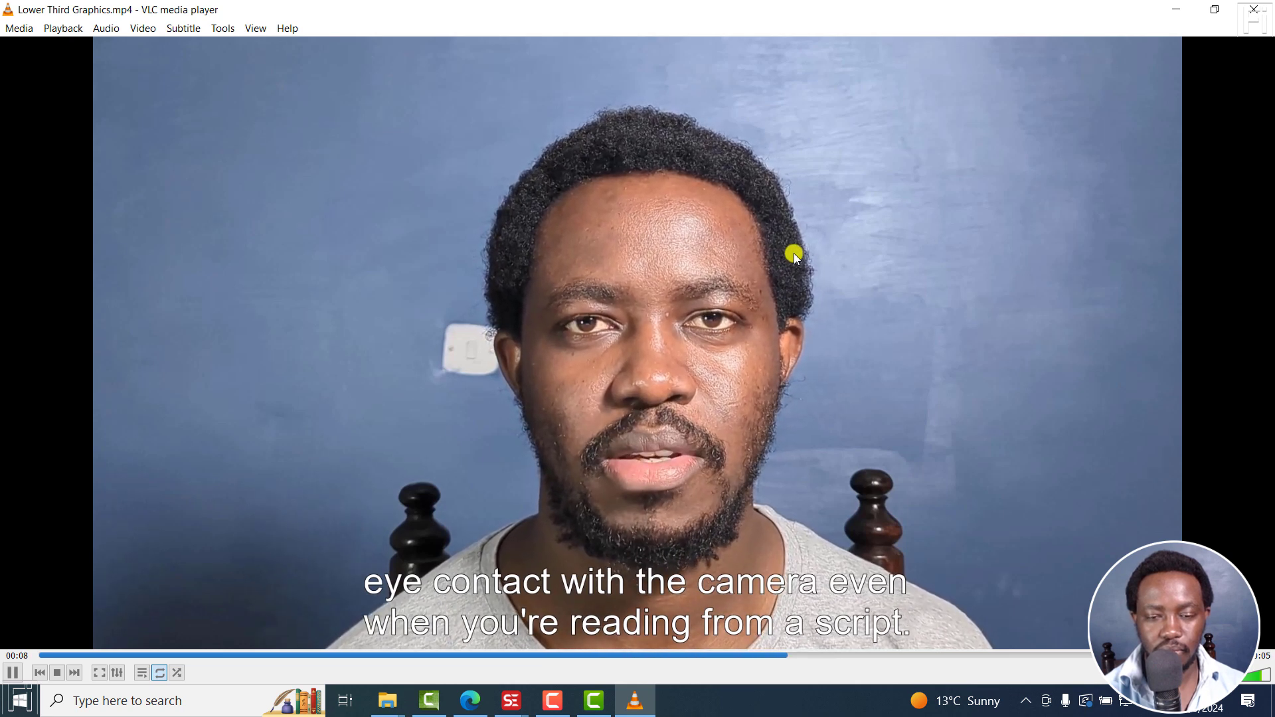
pyautogui.press('space')
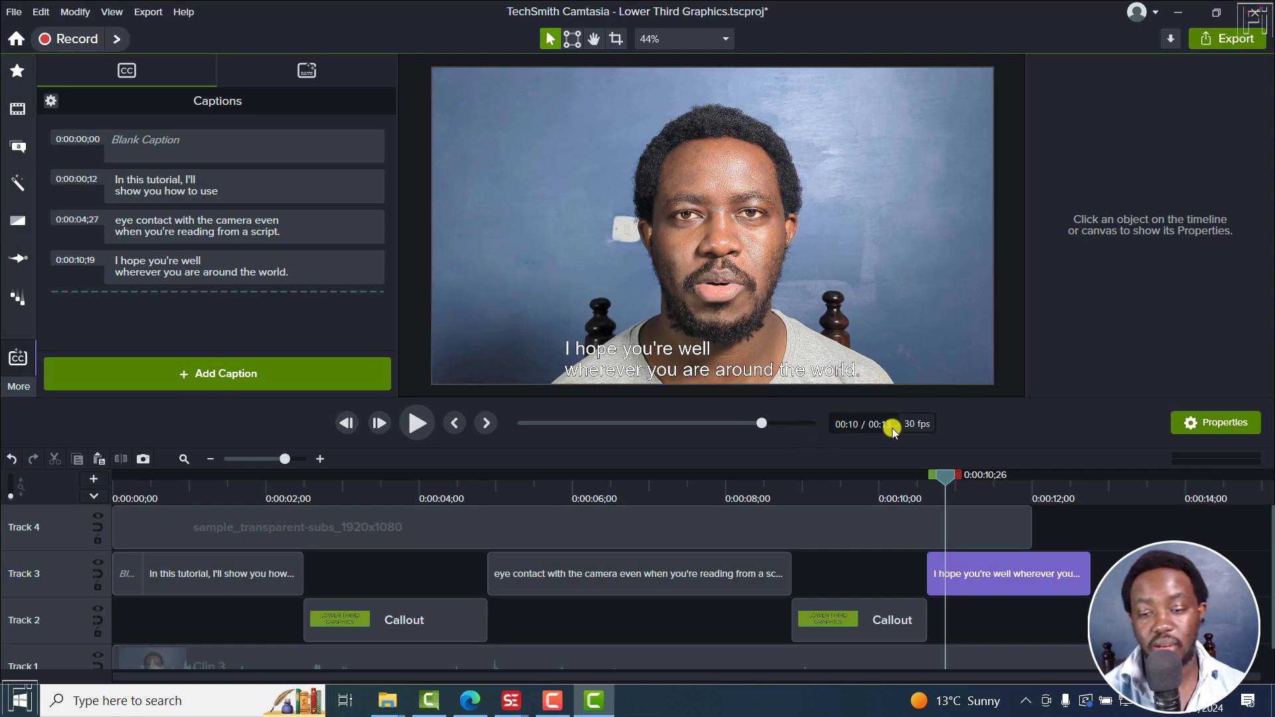
pyautogui.click(470, 701)
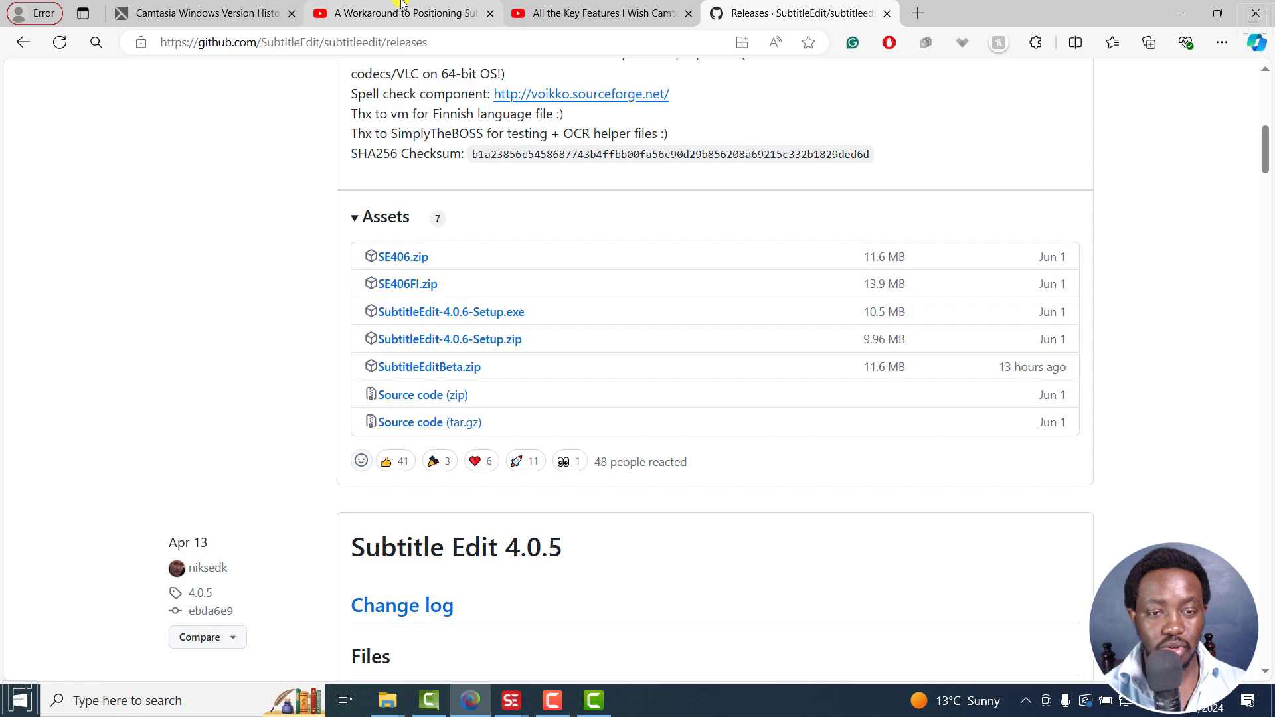
pyautogui.click(402, 5)
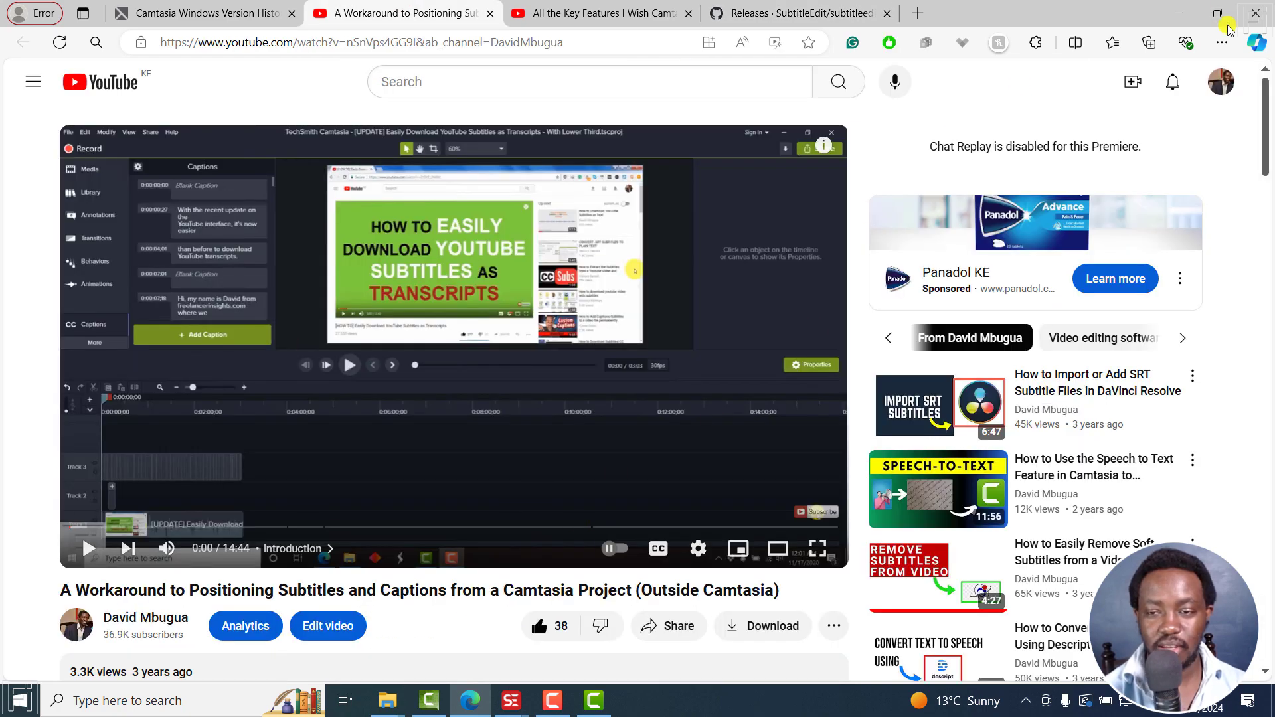
pyautogui.click(1180, 13)
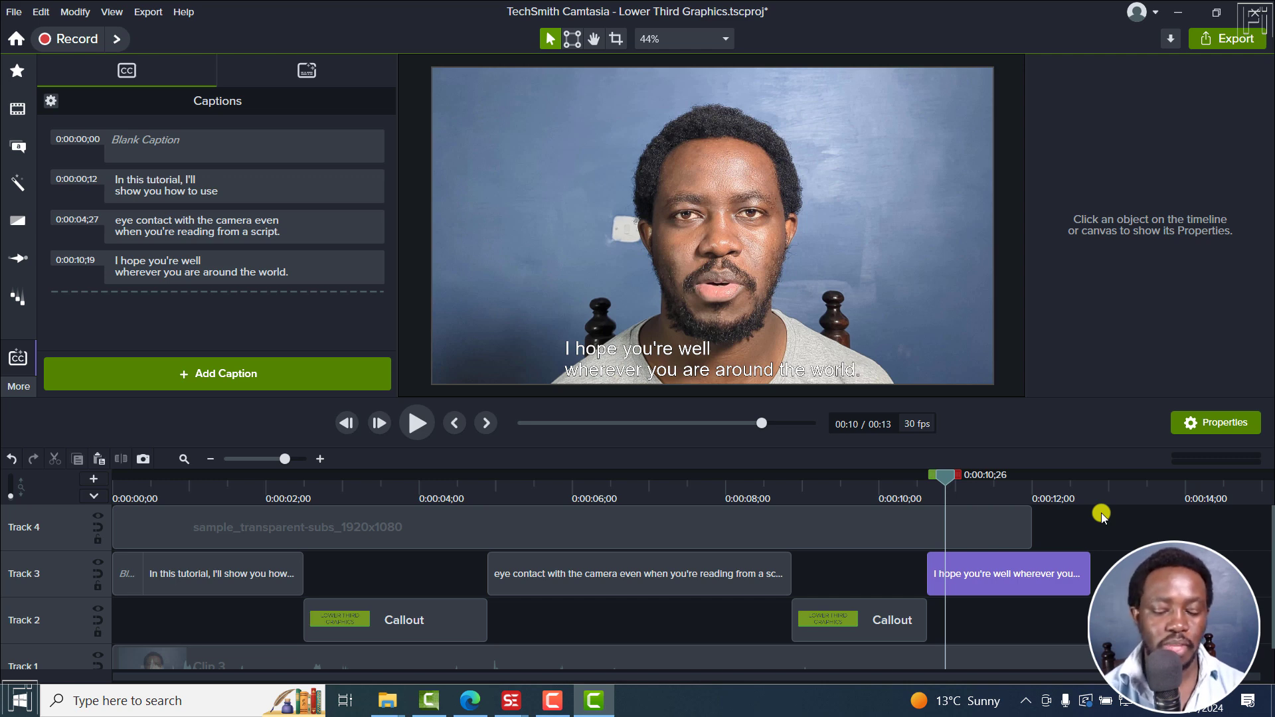
# - Save the project, then select the lower-third Callout clips at 0:00:09;15 and 0:00:03;23
pyautogui.hotkey('ctrl', 's')
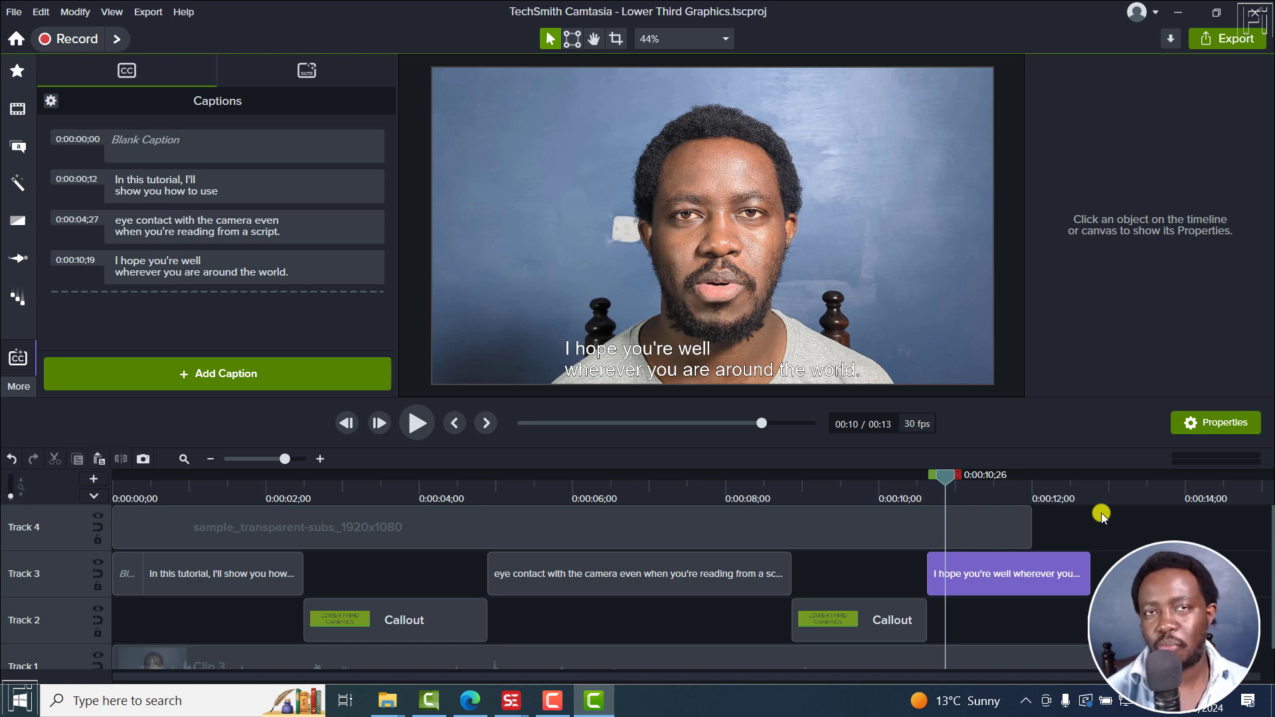
pyautogui.click(840, 491)
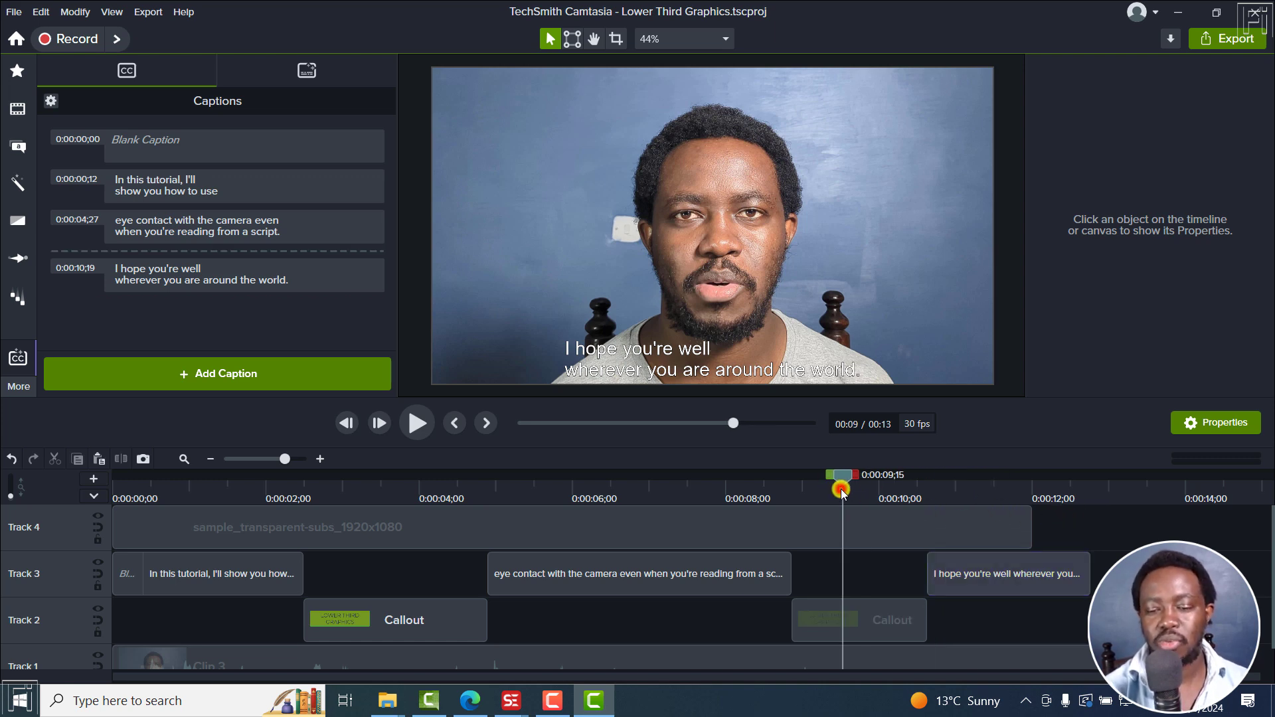
pyautogui.click(856, 622)
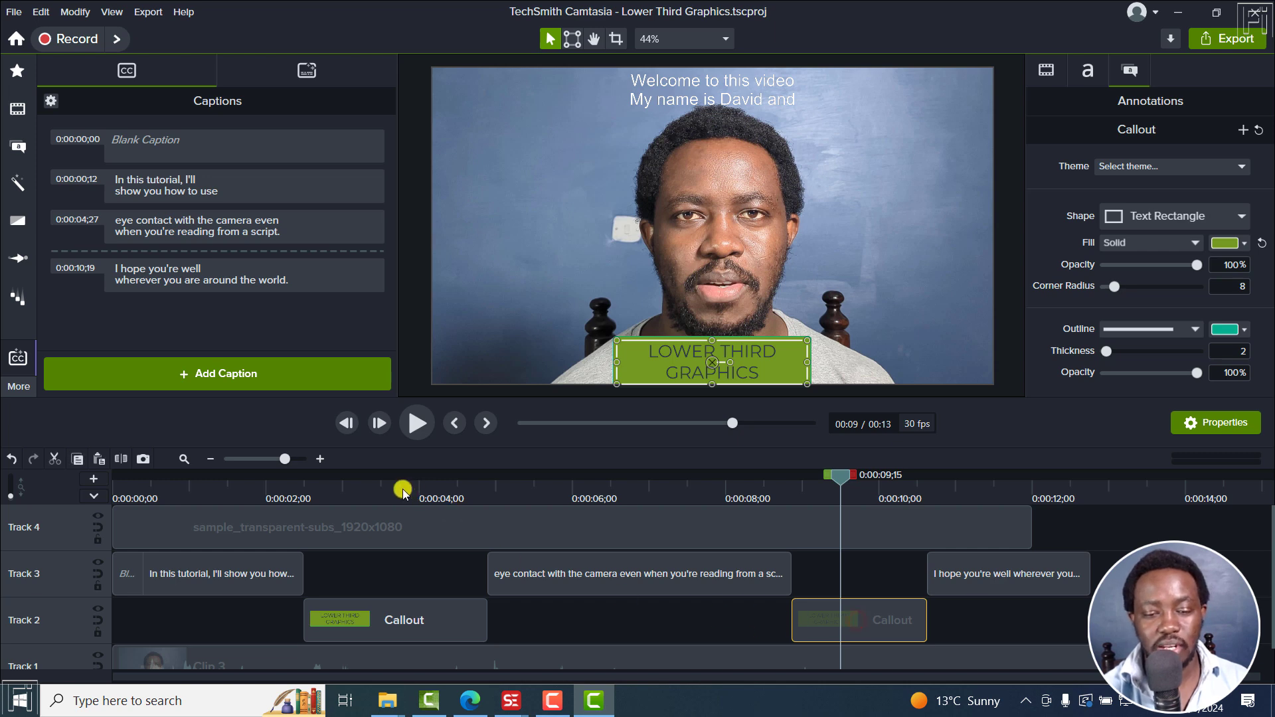
pyautogui.click(401, 490)
pyautogui.click(378, 623)
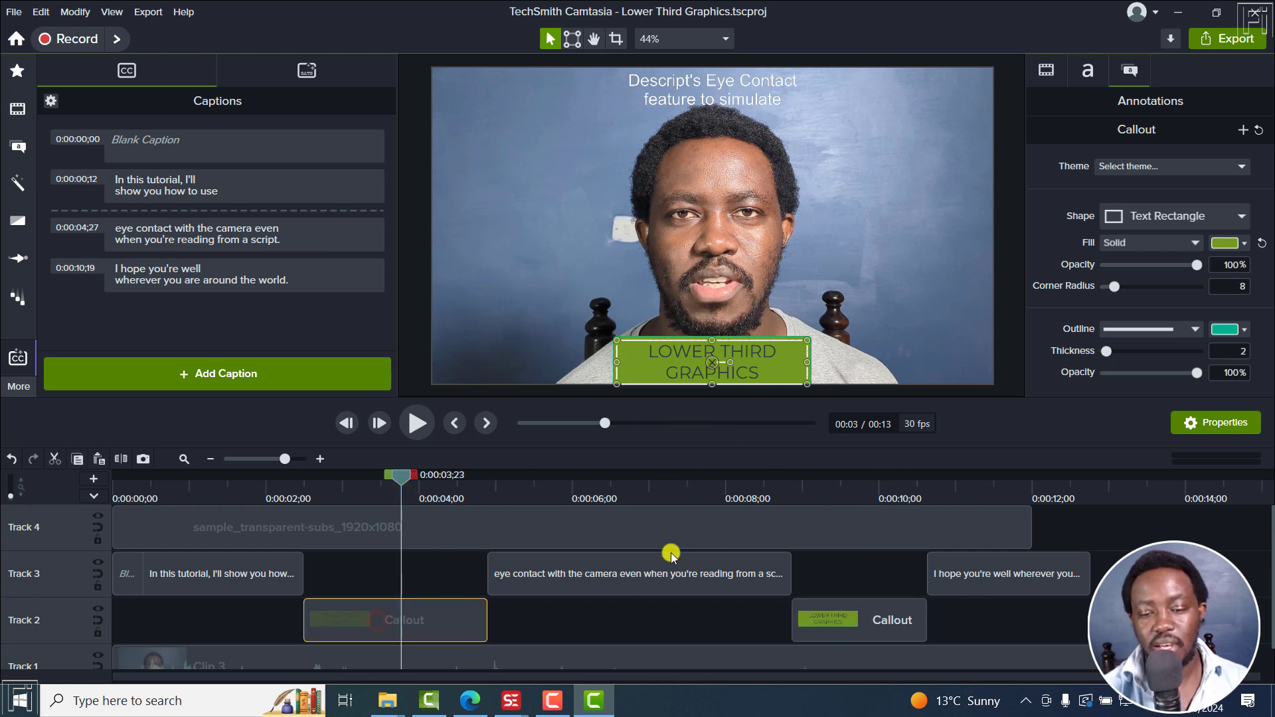